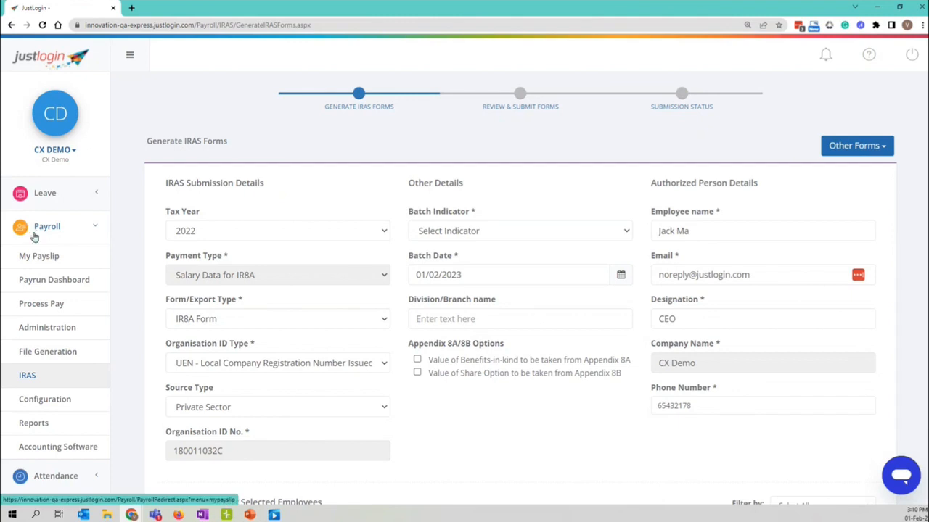
Open Payroll Configuration and review the company's registration number, tax reference, CPF number and address.
click(40, 403)
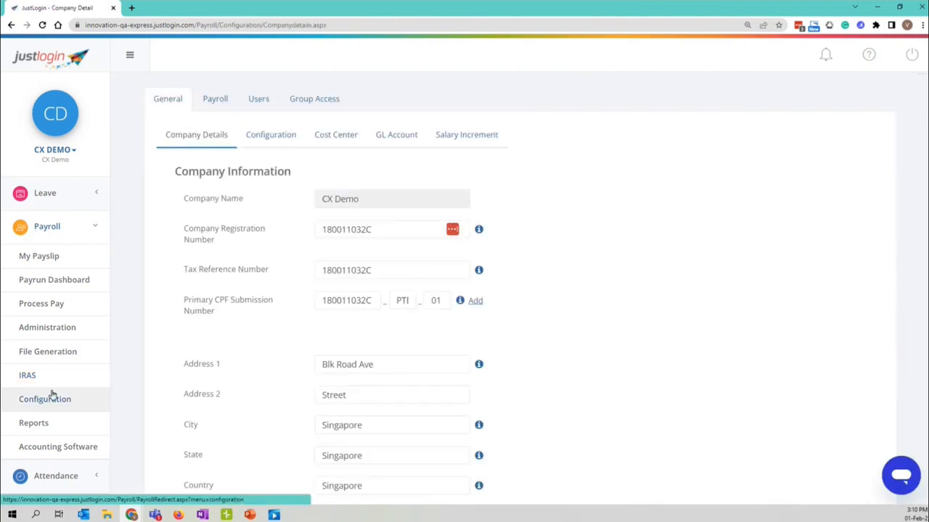
drag(172, 173, 289, 172)
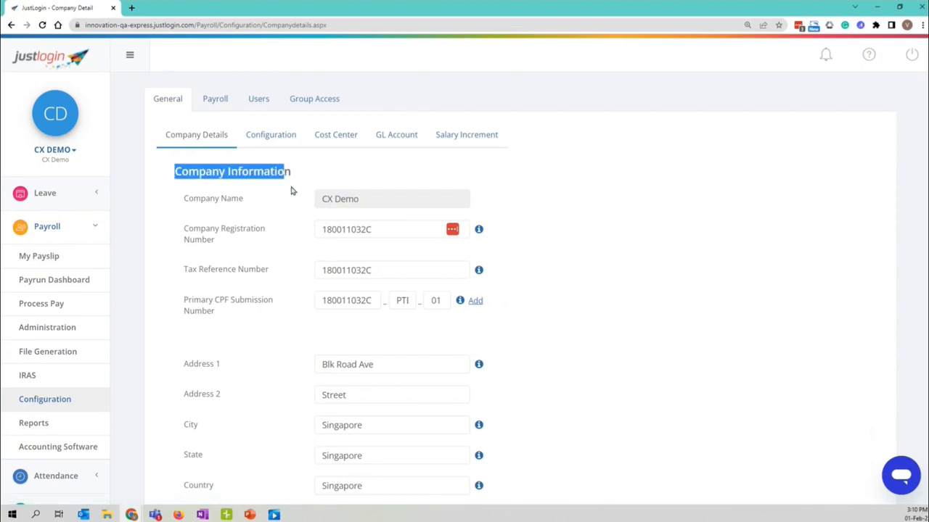
scroll(297, 182, down, 1)
scroll(344, 251, down, 2)
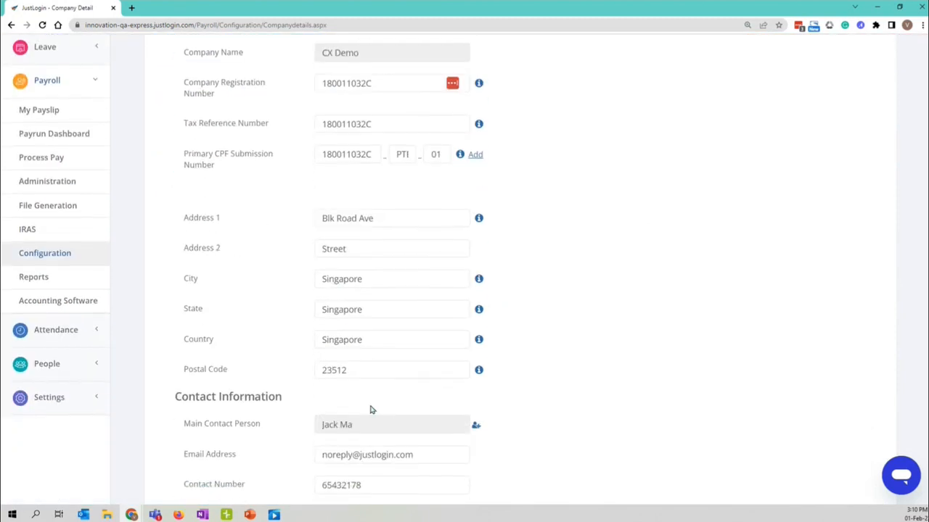
scroll(369, 435, down, 2)
scroll(370, 442, up, 3)
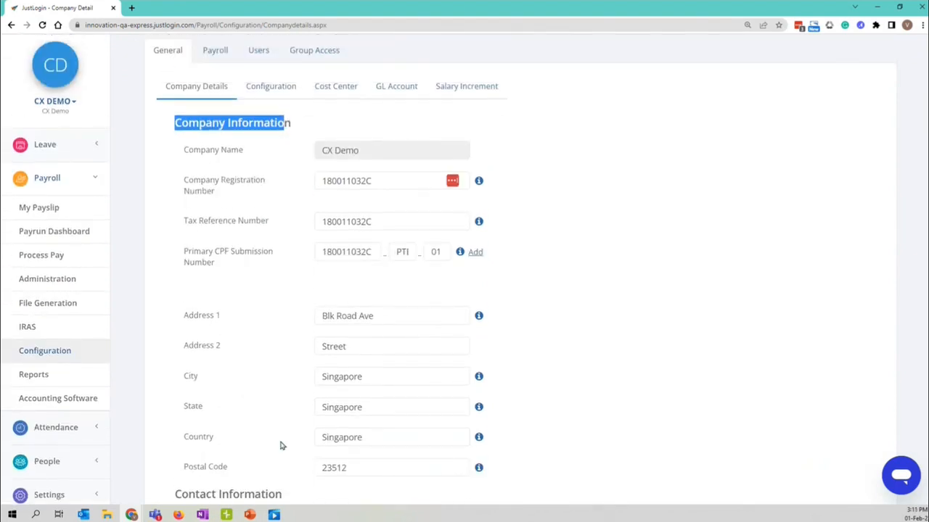
Go back to Generate IRAS Forms, check the prefilled 2022 IR8A details, and dismiss the LastPass prompt.
click(35, 330)
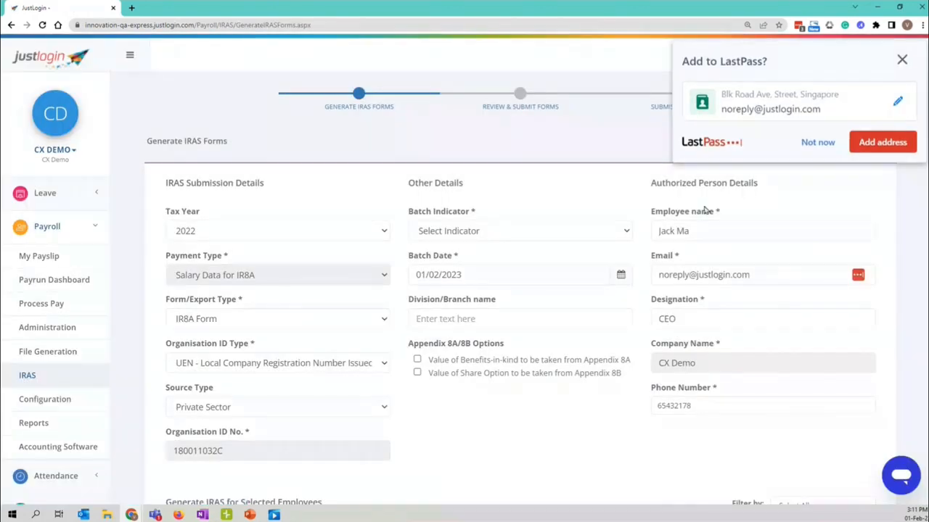
drag(652, 190, 708, 192)
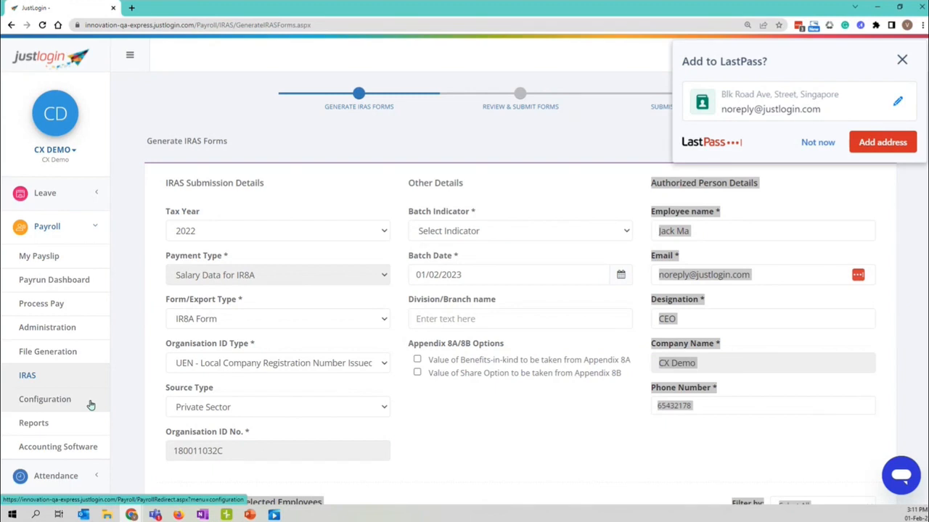
click(134, 353)
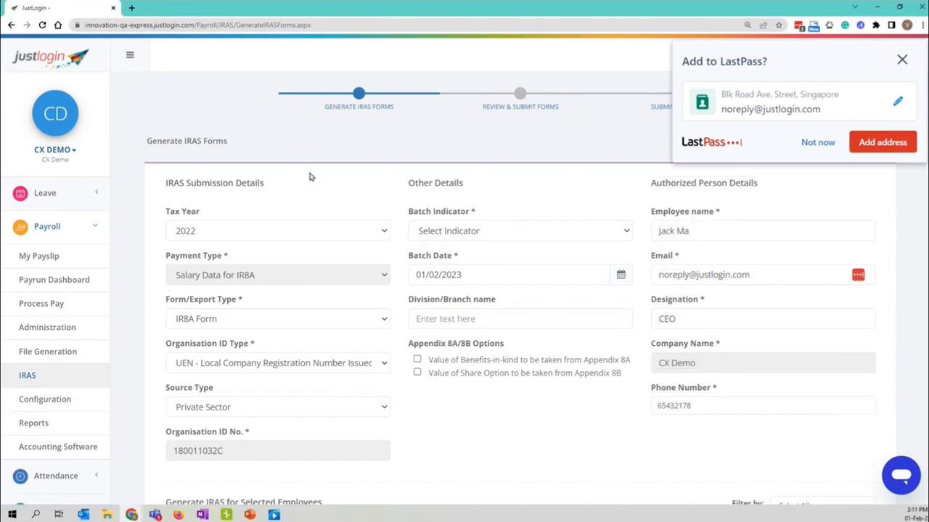
click(818, 143)
scroll(200, 162, down, 1)
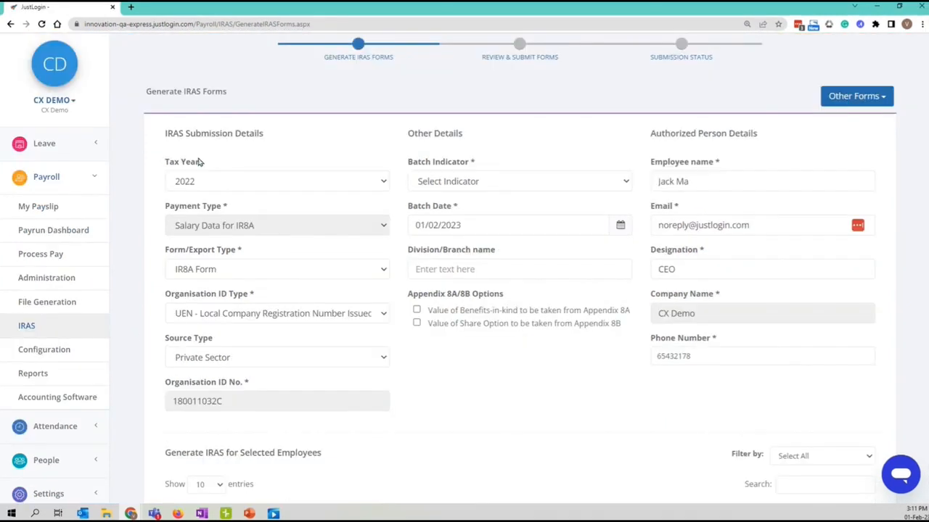
drag(164, 141, 260, 134)
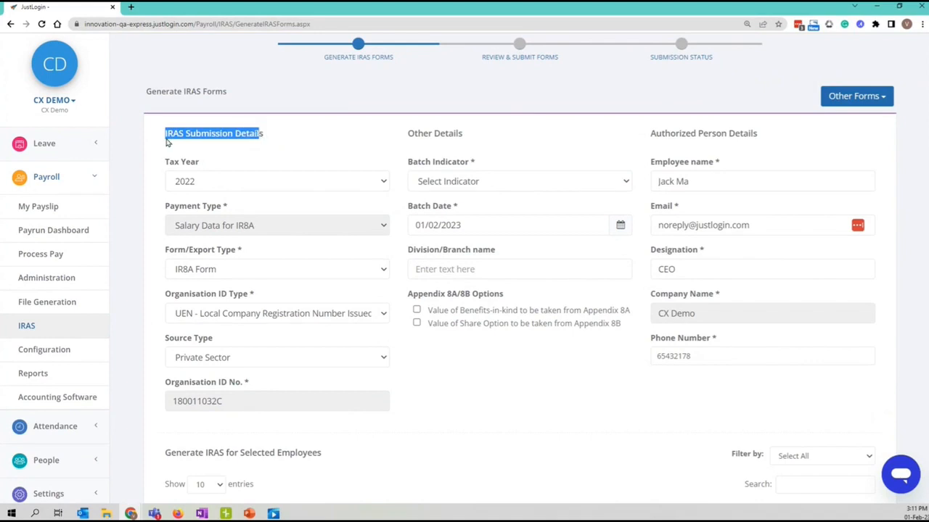
click(296, 145)
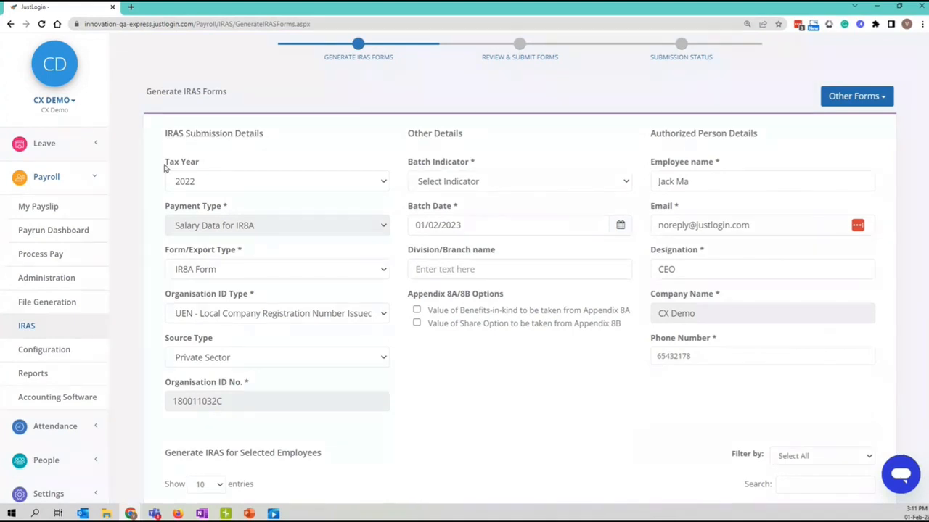
Keep Tax Year 2022 and set Form/Export Type to 'IRAS Export (XML) & IR8A Form'.
click(204, 186)
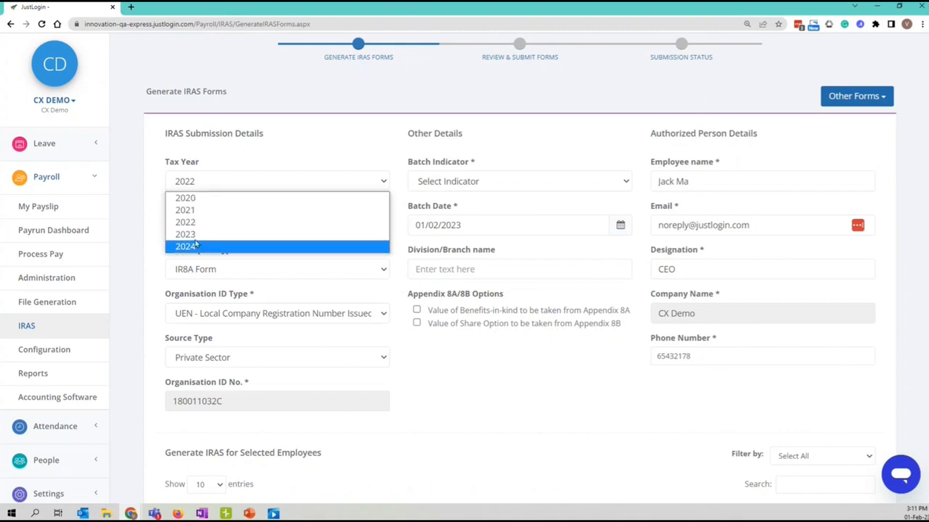
click(206, 182)
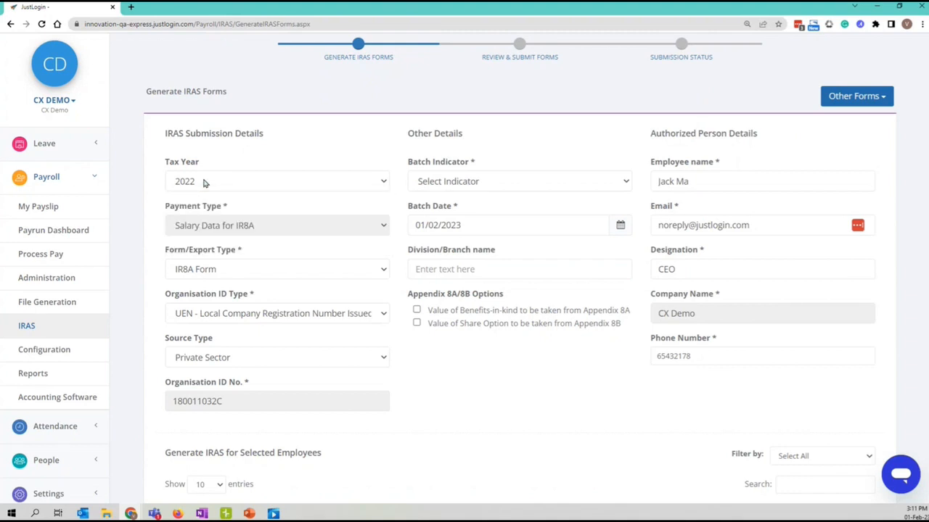
scroll(166, 189, down, 1)
drag(160, 161, 235, 160)
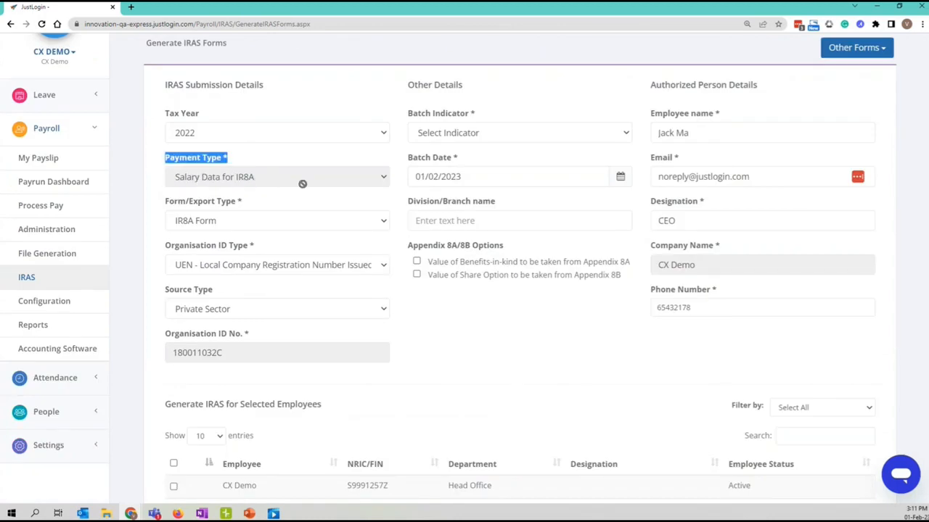
click(160, 201)
scroll(155, 195, down, 1)
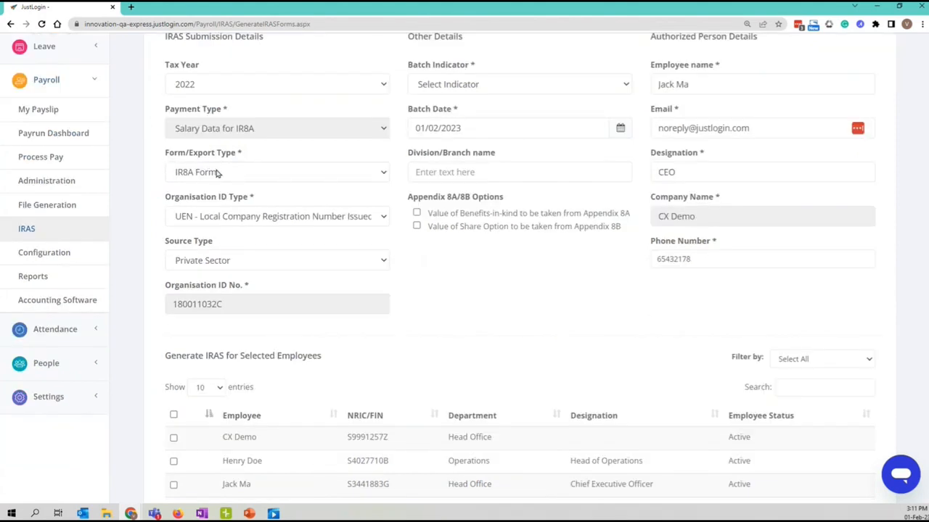
click(243, 173)
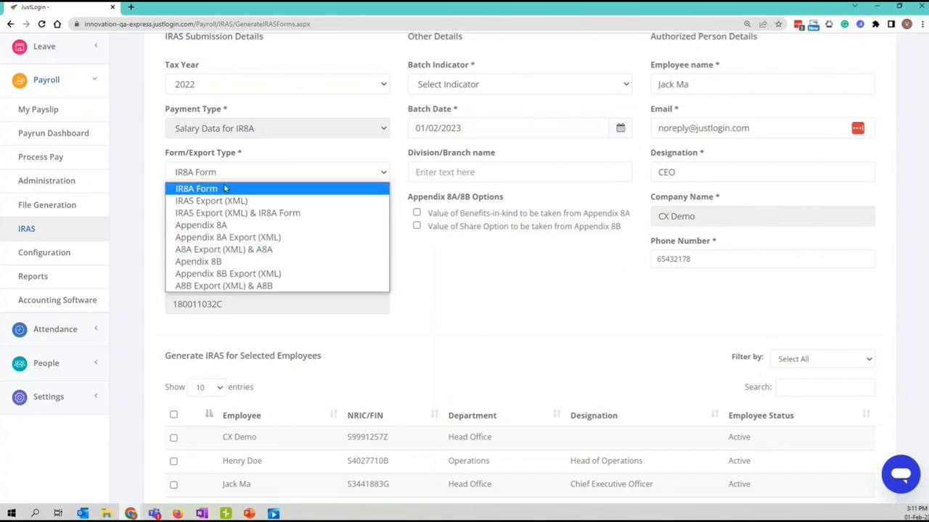
click(125, 175)
scroll(209, 269, up, 2)
click(210, 270)
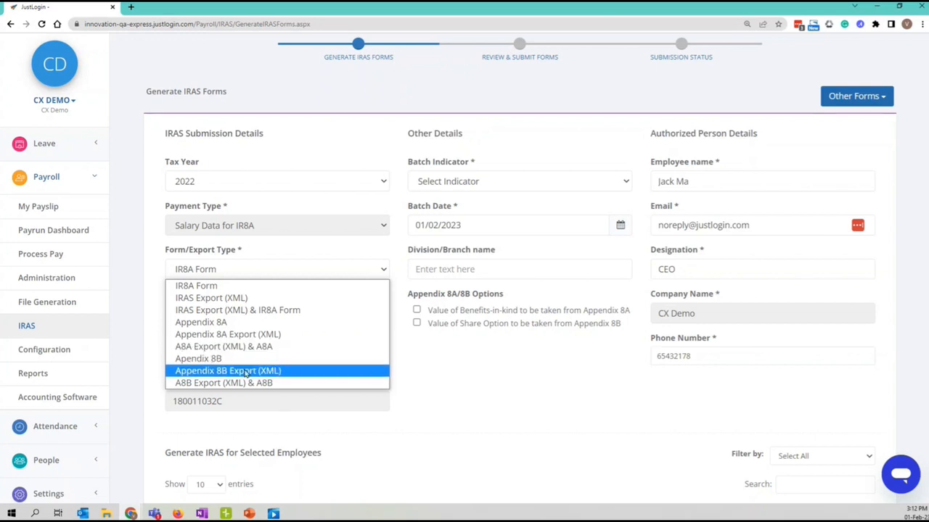
click(209, 312)
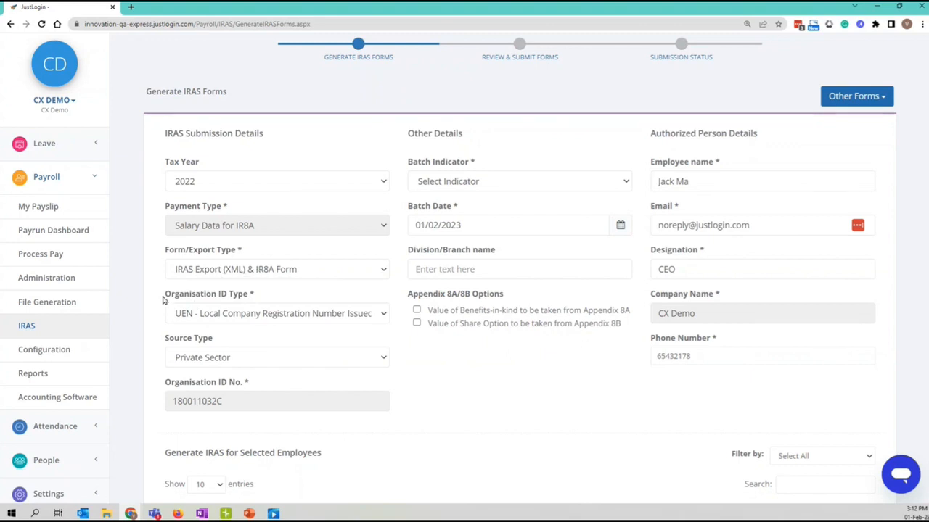
scroll(155, 300, down, 1)
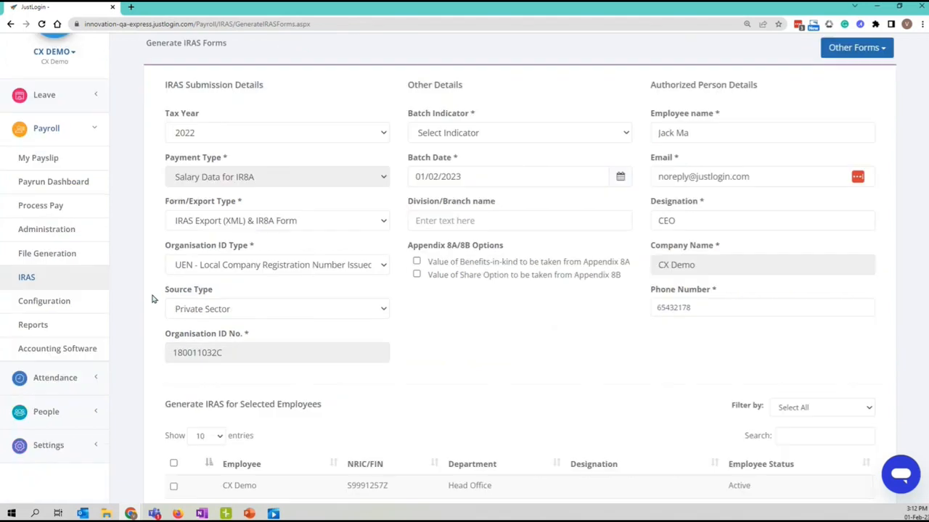
click(227, 267)
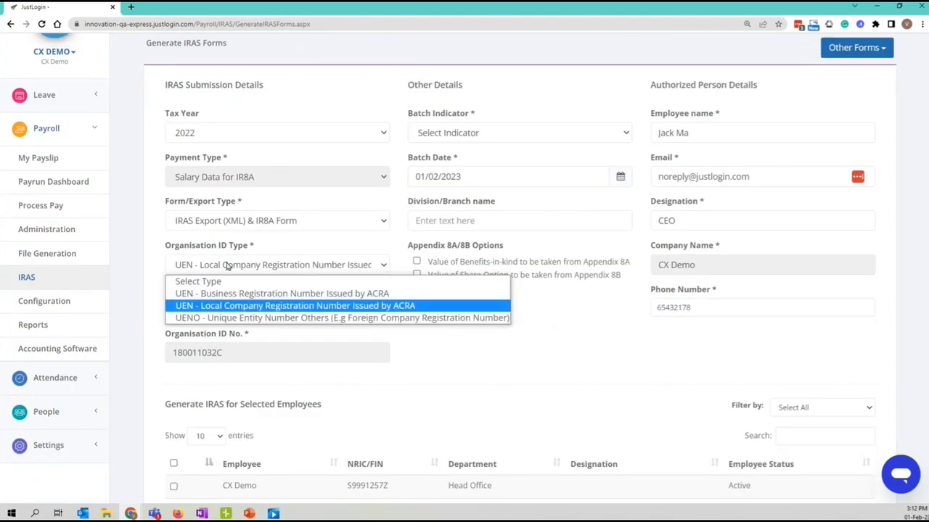
click(214, 307)
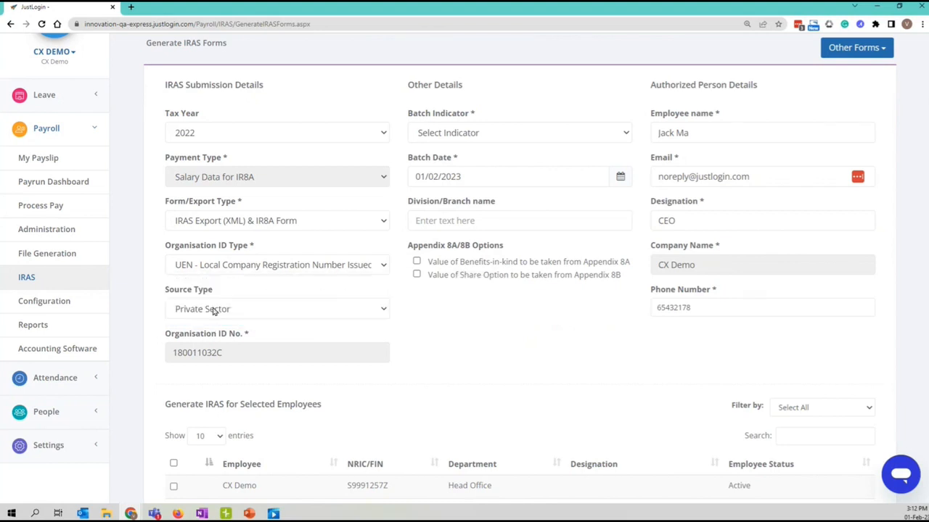
click(191, 269)
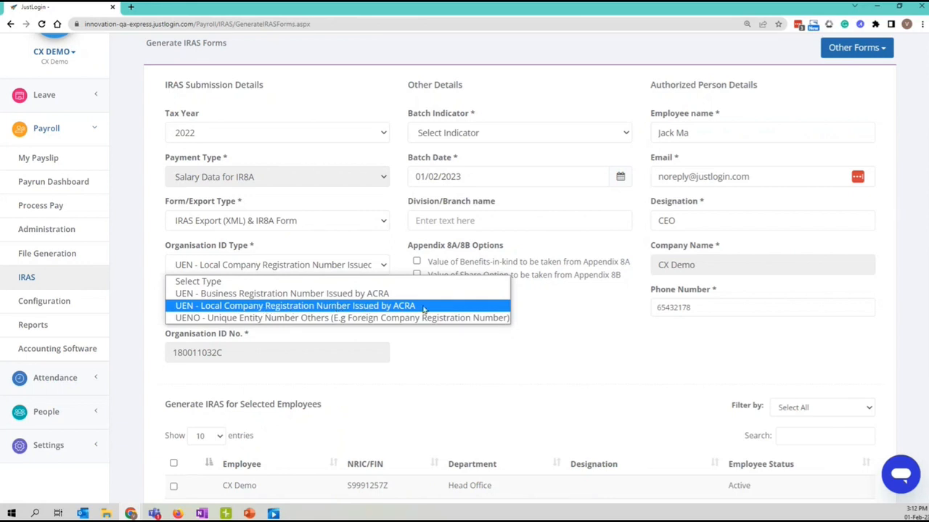
click(511, 323)
scroll(543, 312, down, 1)
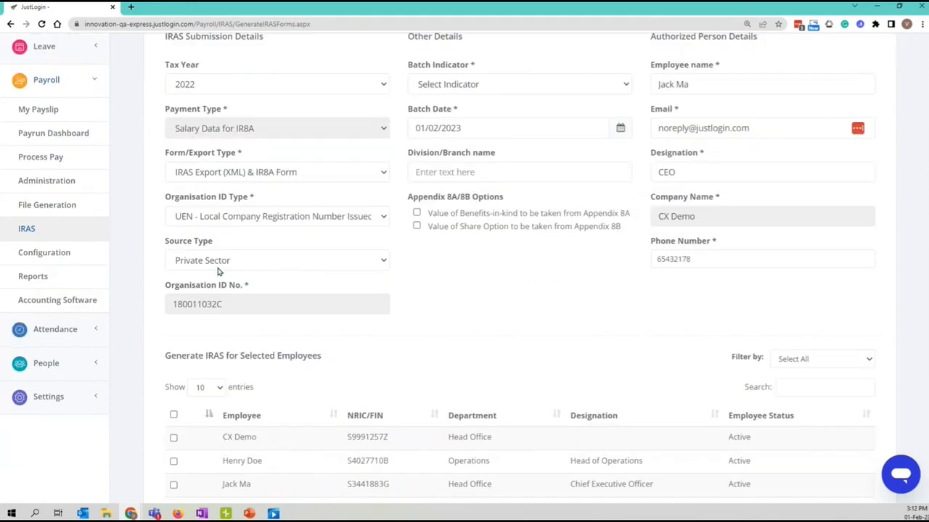
click(183, 258)
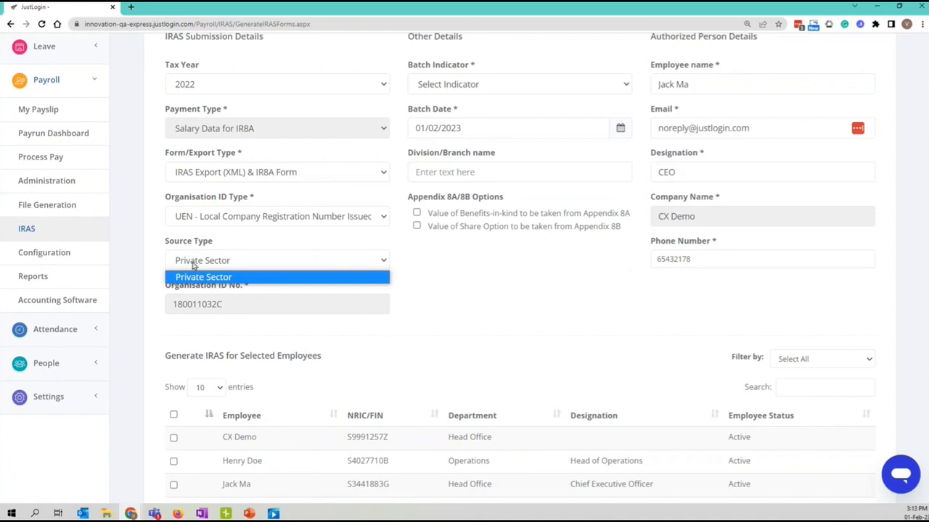
click(502, 296)
scroll(406, 341, up, 1)
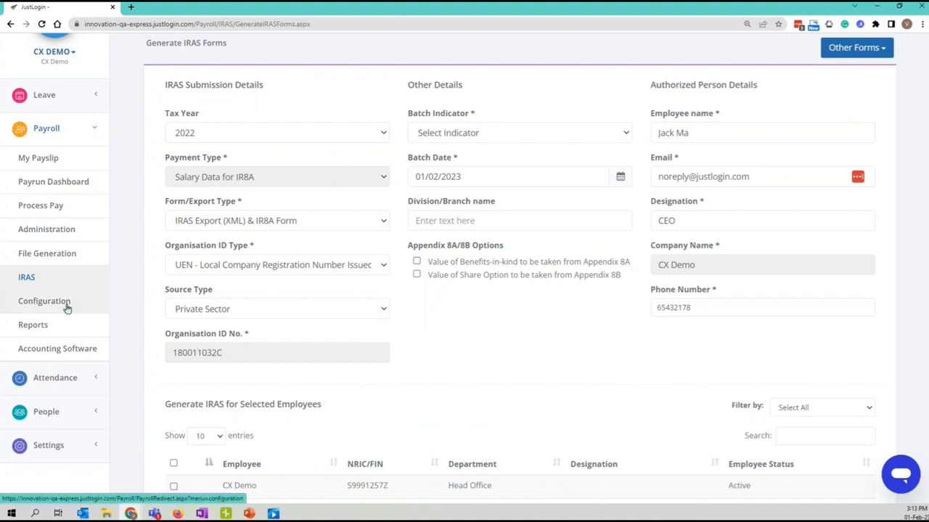
scroll(491, 381, up, 2)
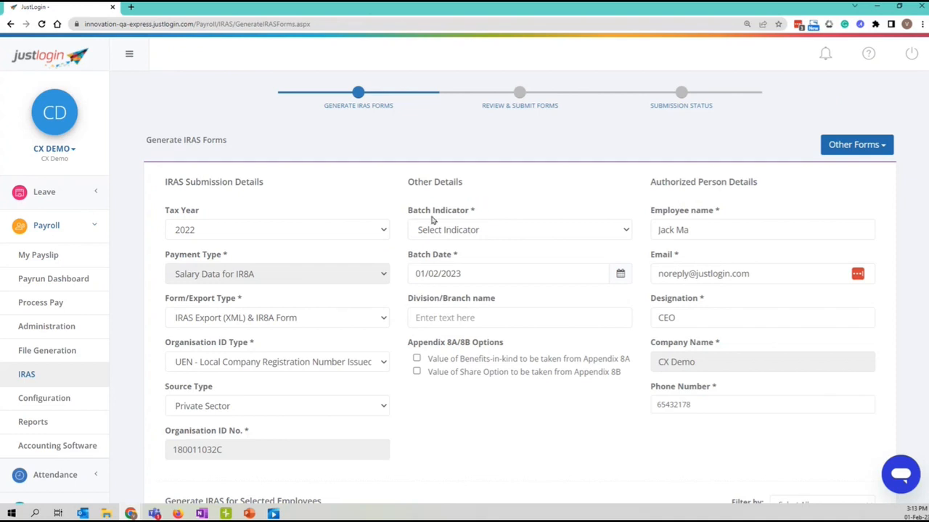
Set Batch Indicator to Original after trying Amendment, leaving Batch Date 01/02/2023.
click(475, 231)
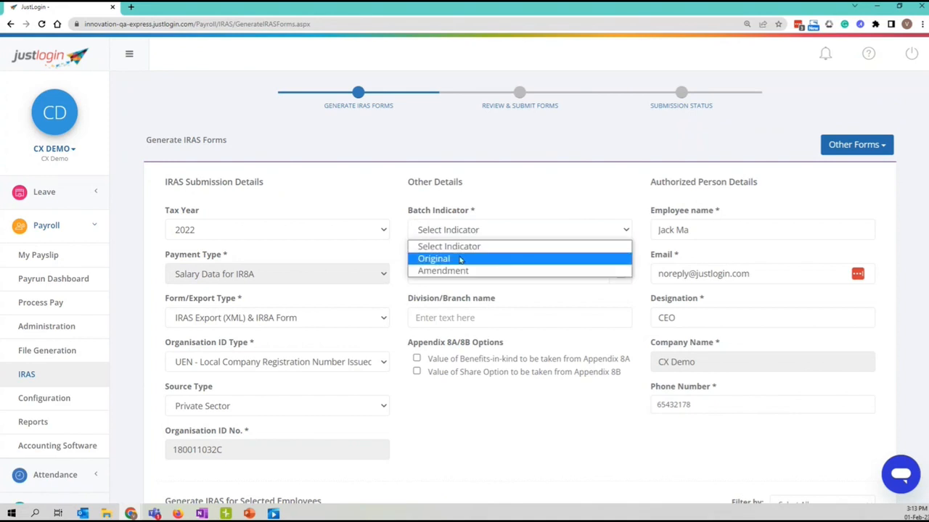
click(458, 261)
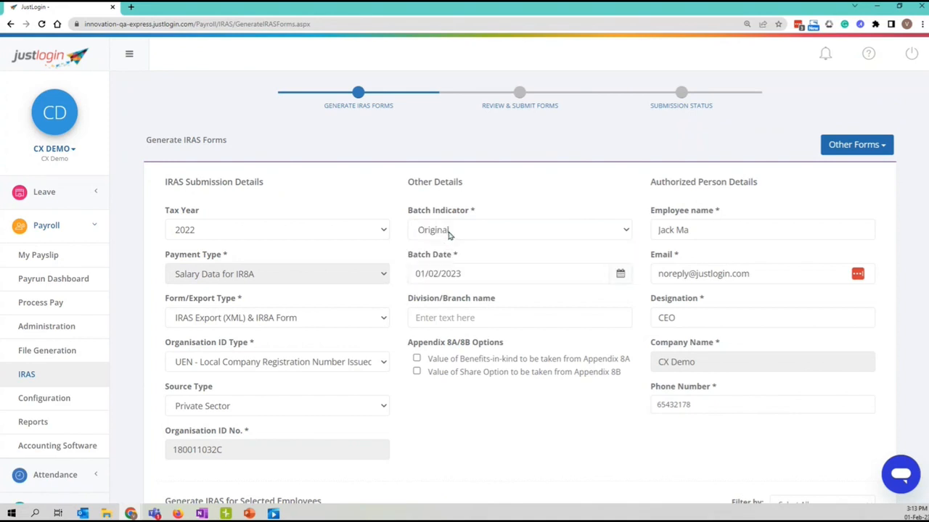
click(452, 232)
click(446, 271)
click(453, 234)
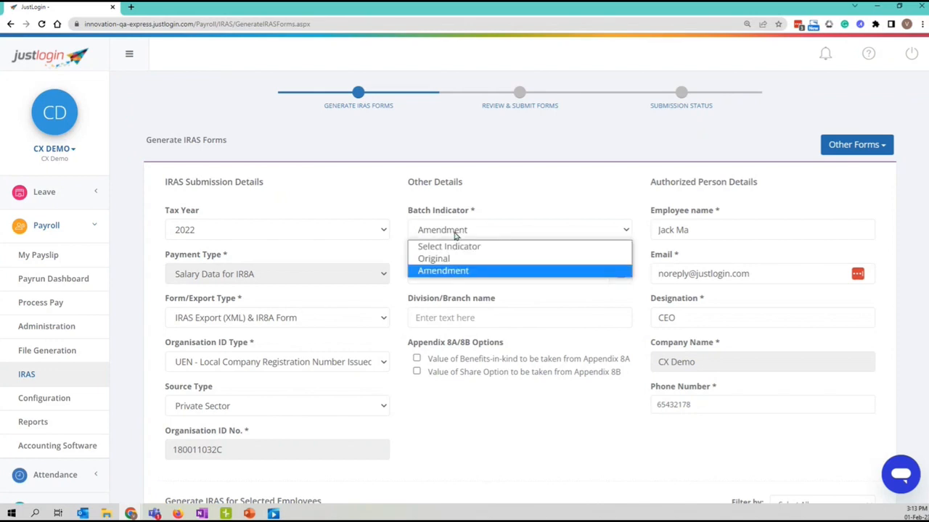
click(449, 259)
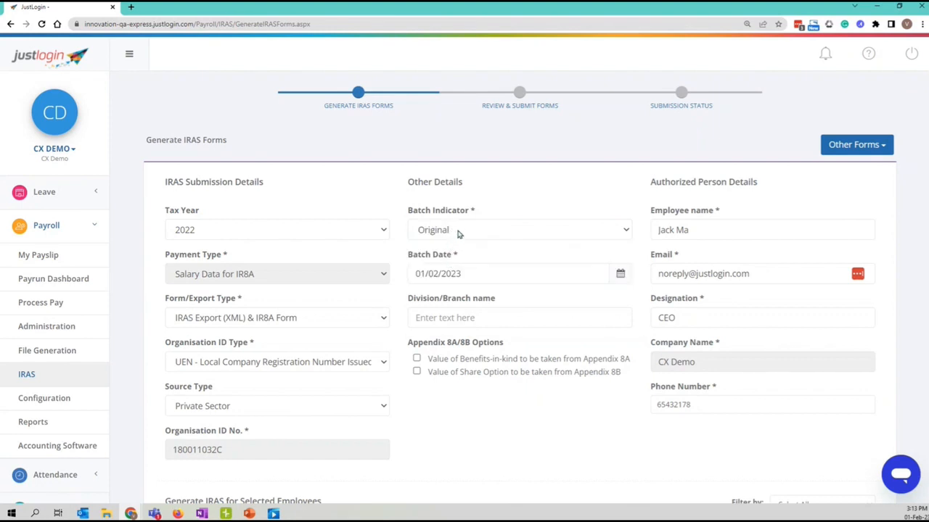
click(457, 233)
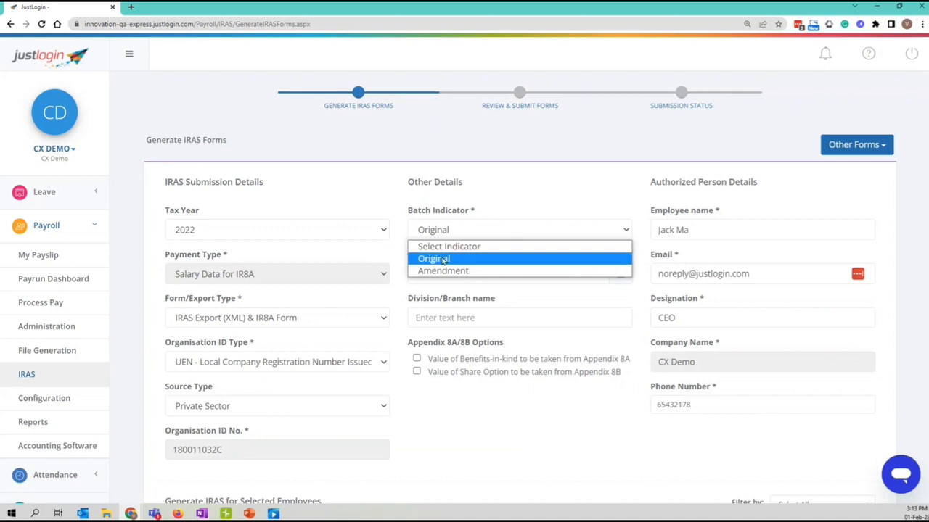
click(485, 271)
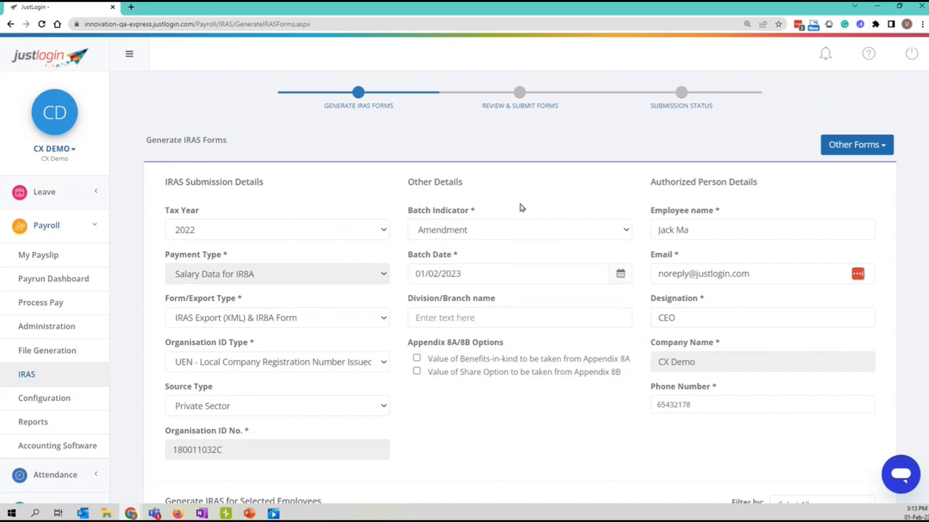
click(469, 231)
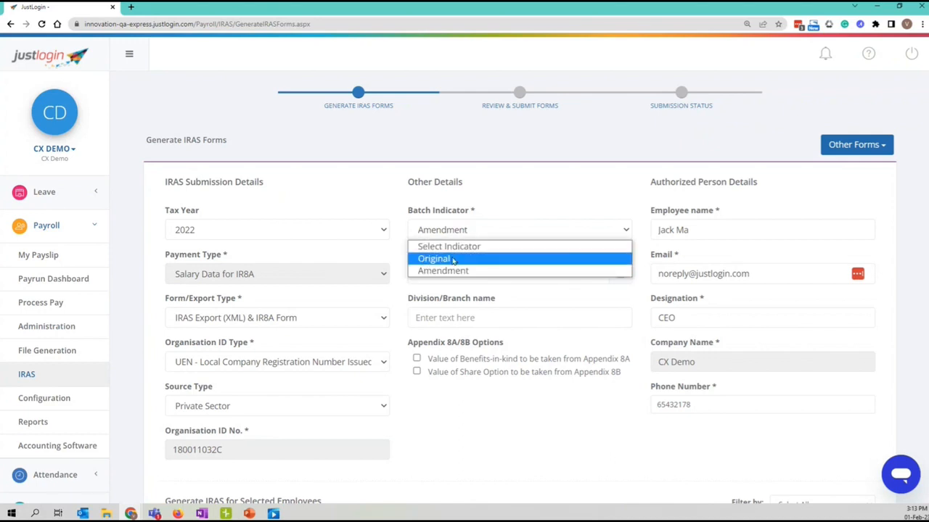
click(453, 260)
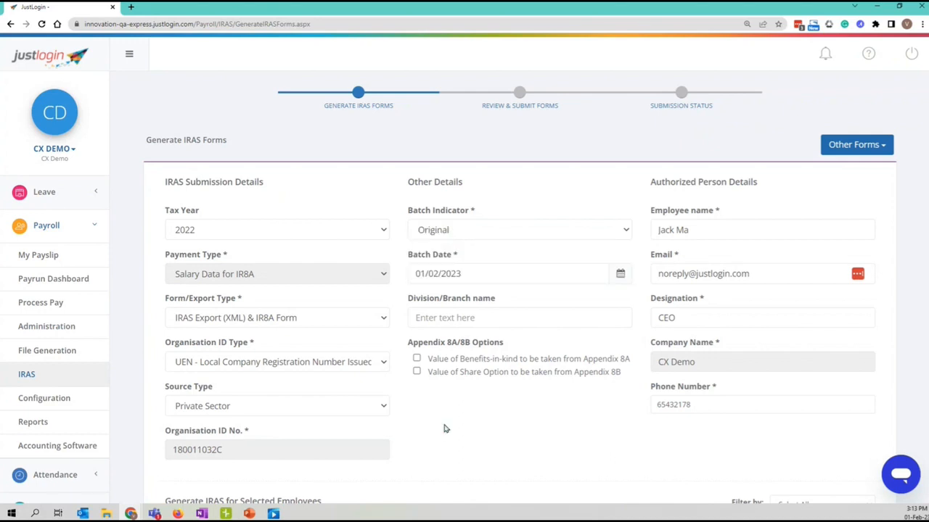
scroll(427, 220, down, 1)
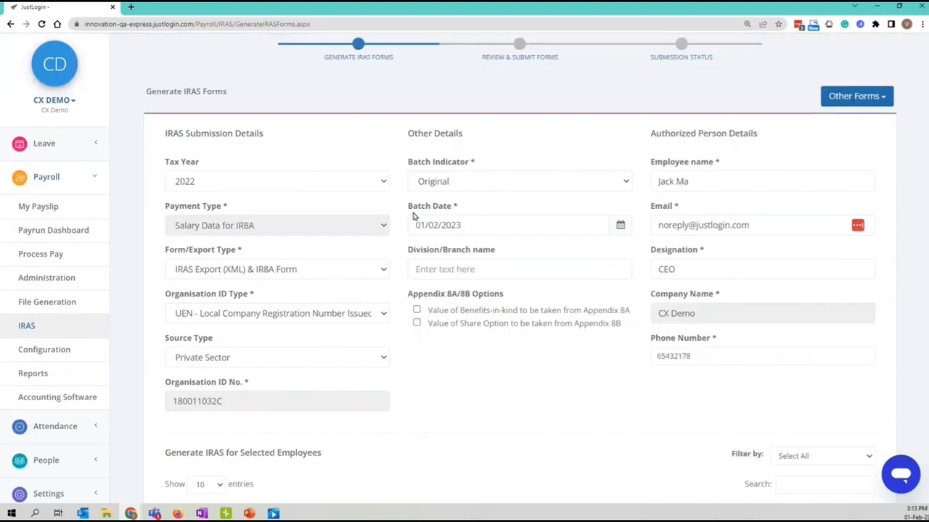
click(478, 225)
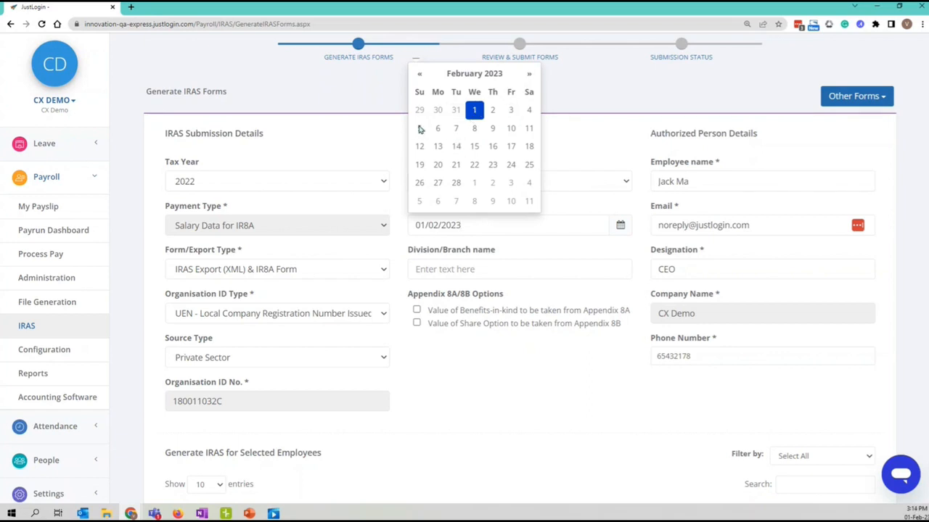
click(455, 241)
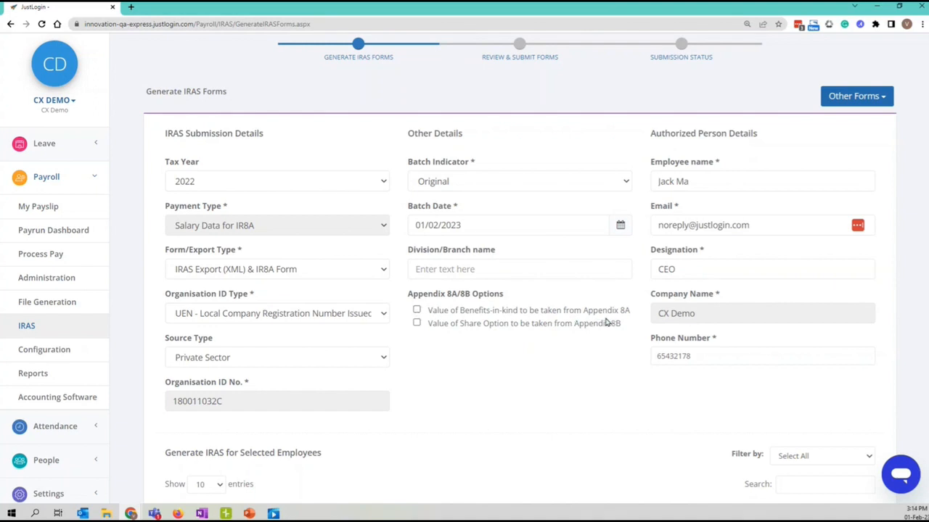
click(427, 310)
click(417, 324)
click(416, 323)
drag(657, 136, 764, 138)
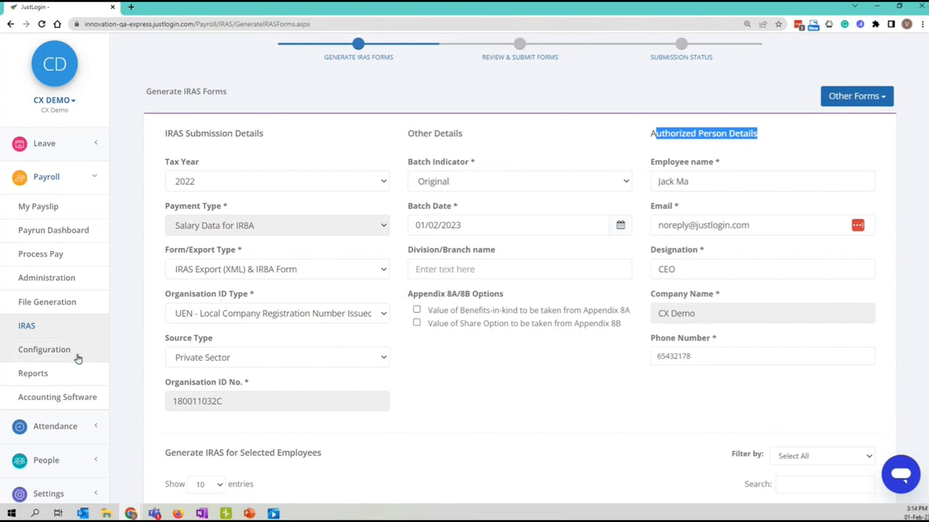
triple_click(716, 182)
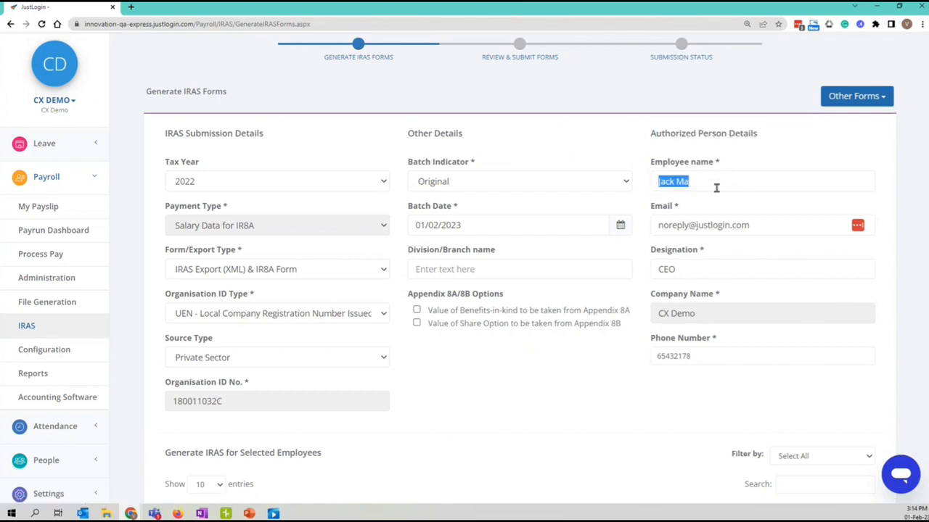
click(717, 187)
drag(657, 182, 697, 181)
click(702, 208)
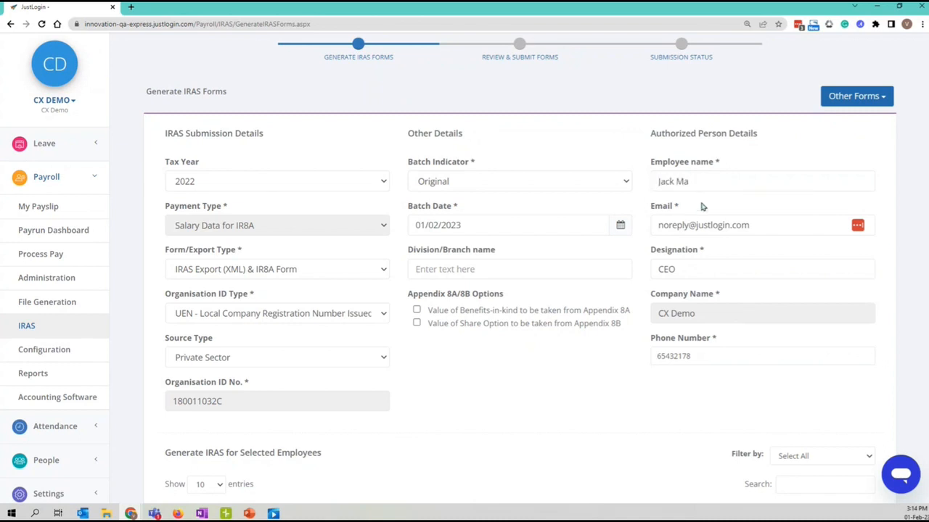
drag(659, 209, 679, 207)
drag(781, 225, 698, 225)
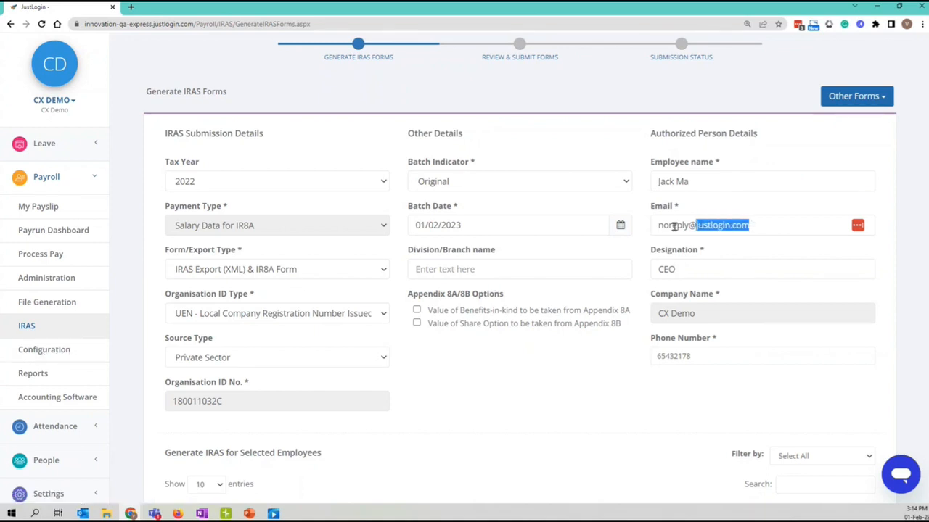
drag(662, 225, 753, 226)
click(739, 255)
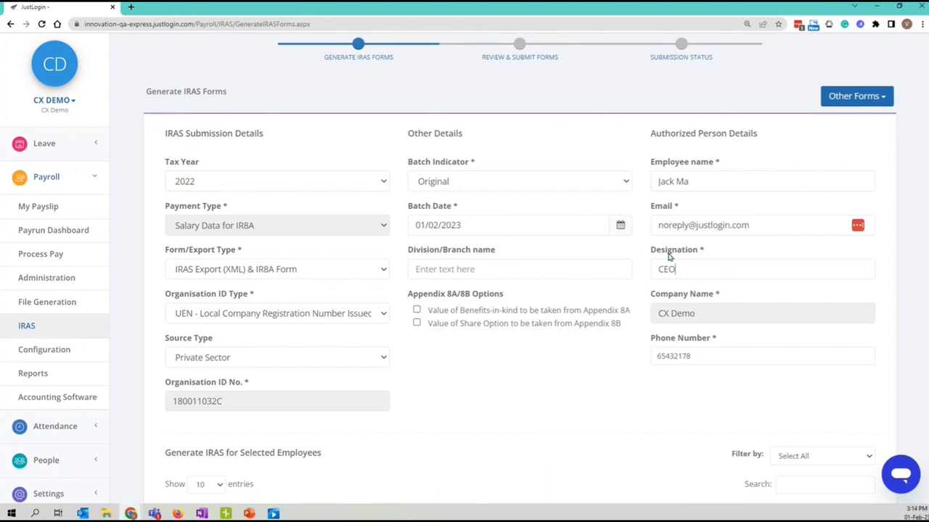
drag(661, 249, 699, 252)
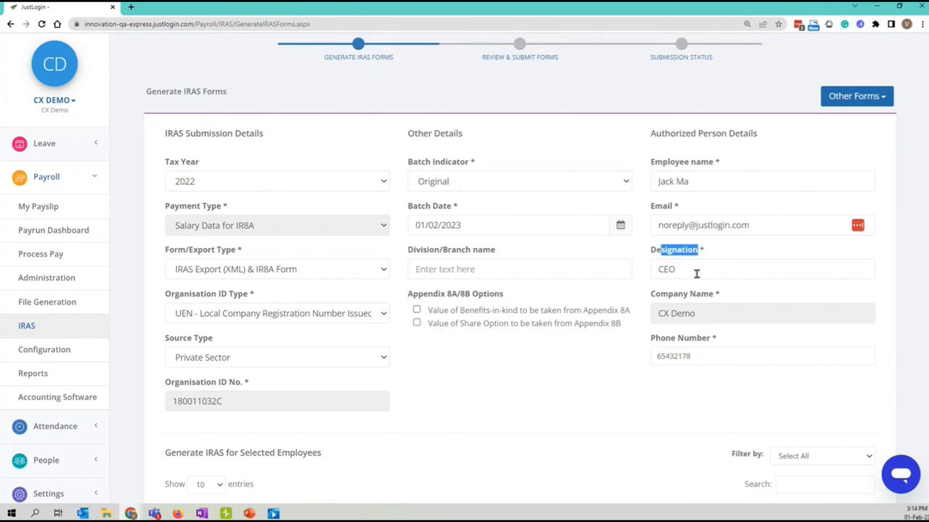
drag(660, 294, 726, 293)
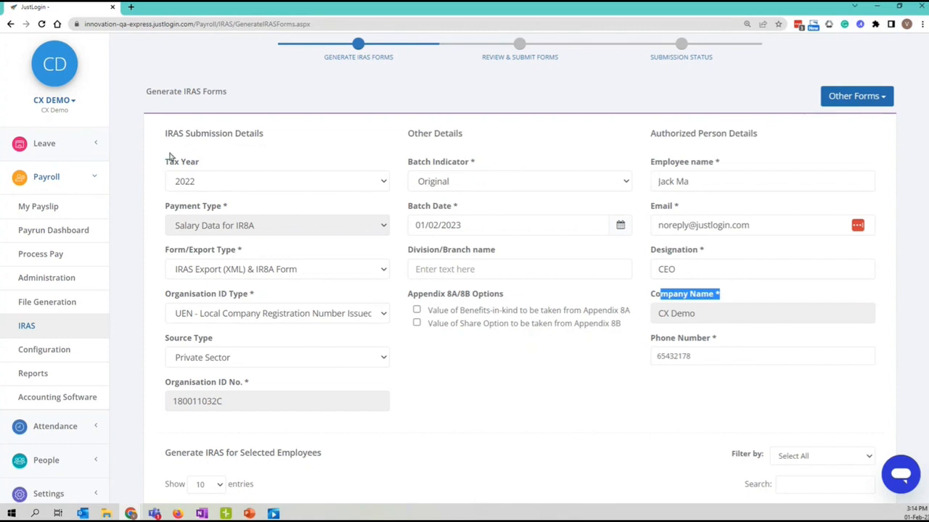
click(628, 422)
scroll(632, 414, down, 1)
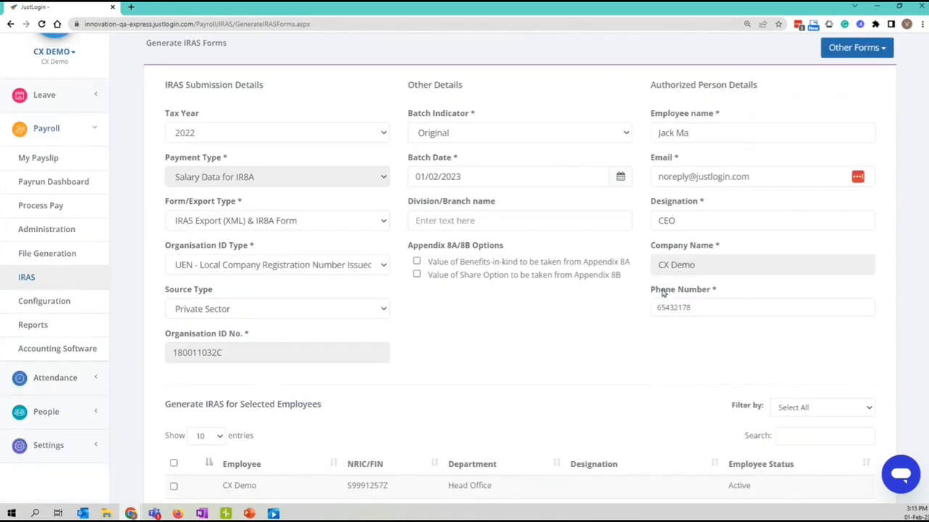
drag(662, 292, 740, 291)
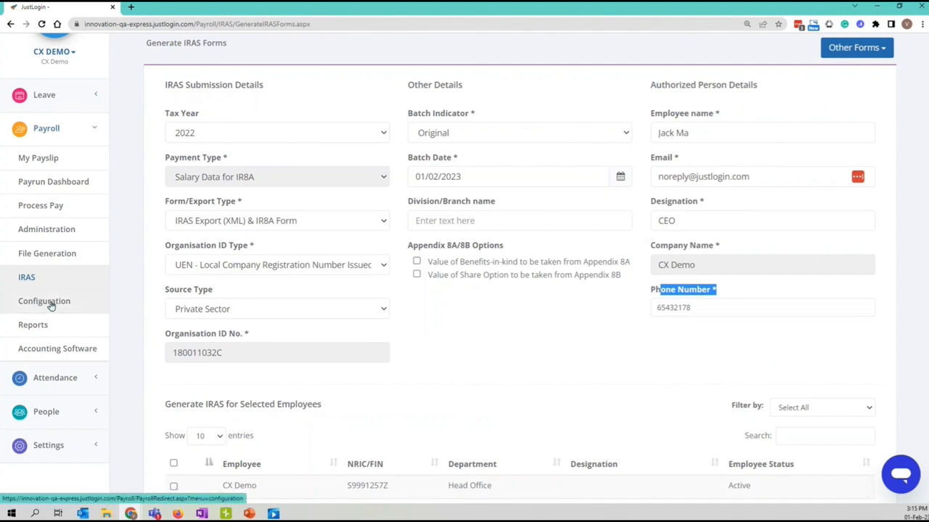
click(573, 375)
scroll(573, 384, up, 2)
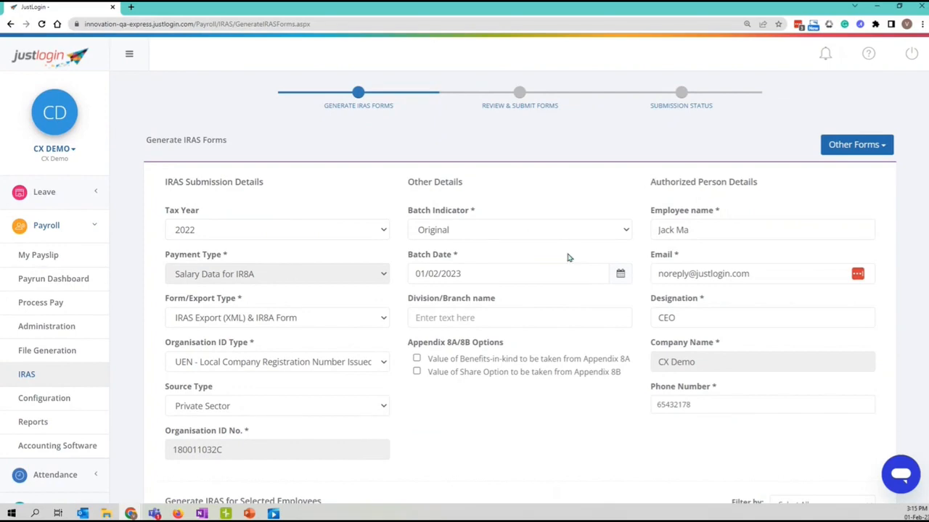
scroll(841, 298, down, 3)
scroll(827, 283, down, 2)
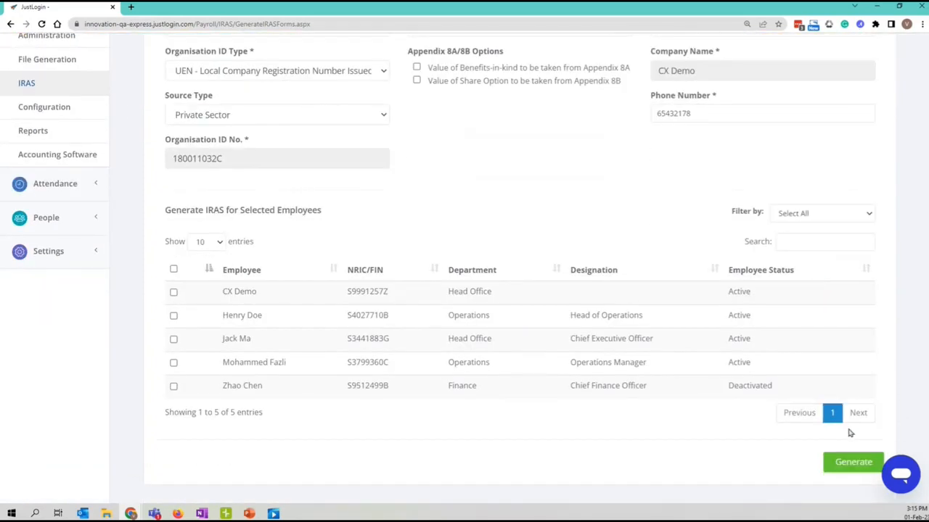
scroll(778, 338, up, 2)
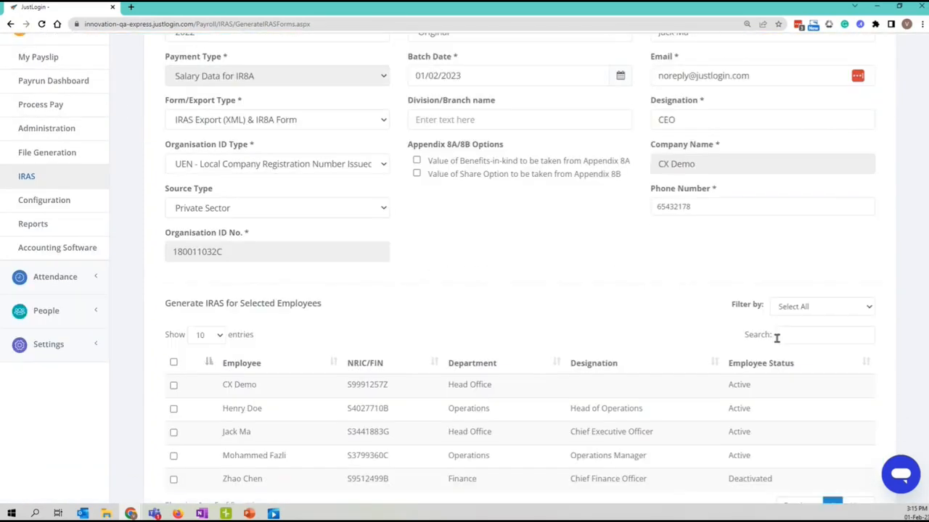
scroll(587, 341, up, 2)
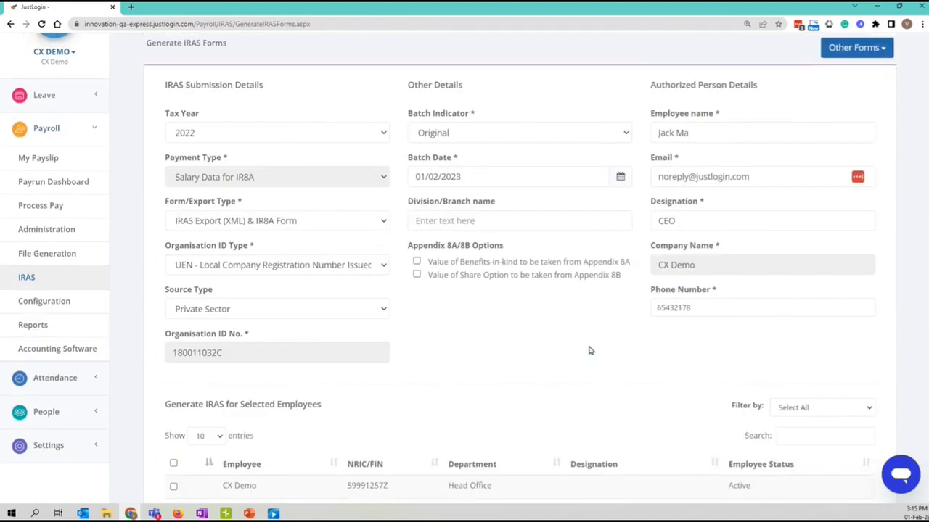
scroll(609, 352, up, 1)
scroll(395, 382, down, 1)
scroll(396, 383, down, 1)
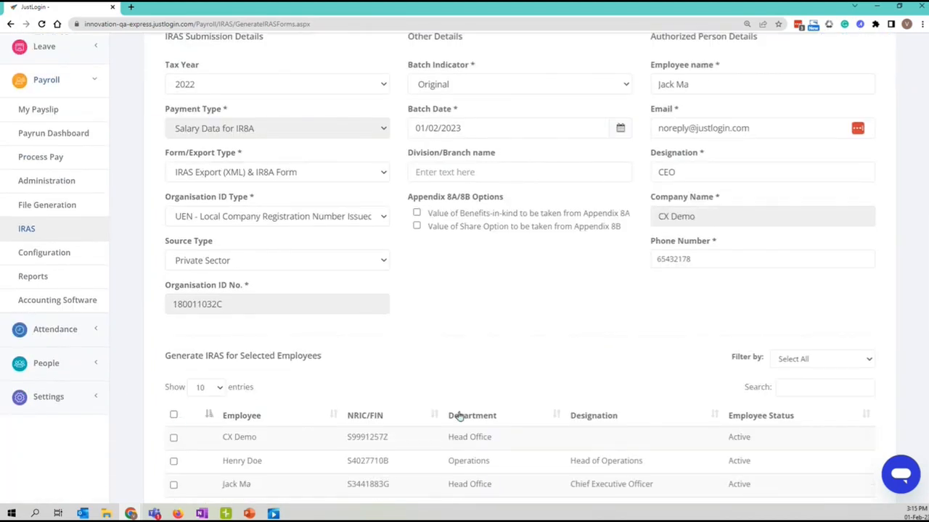
scroll(428, 410, down, 2)
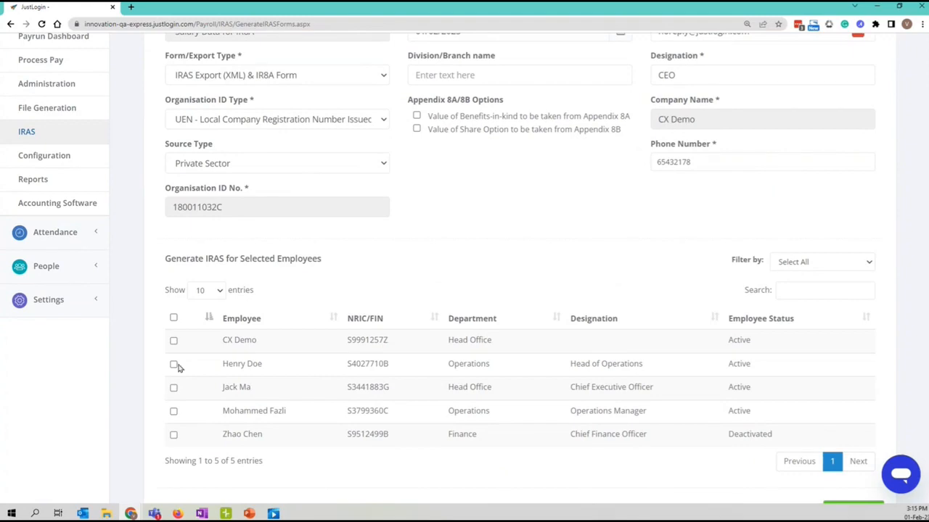
scroll(263, 402, up, 5)
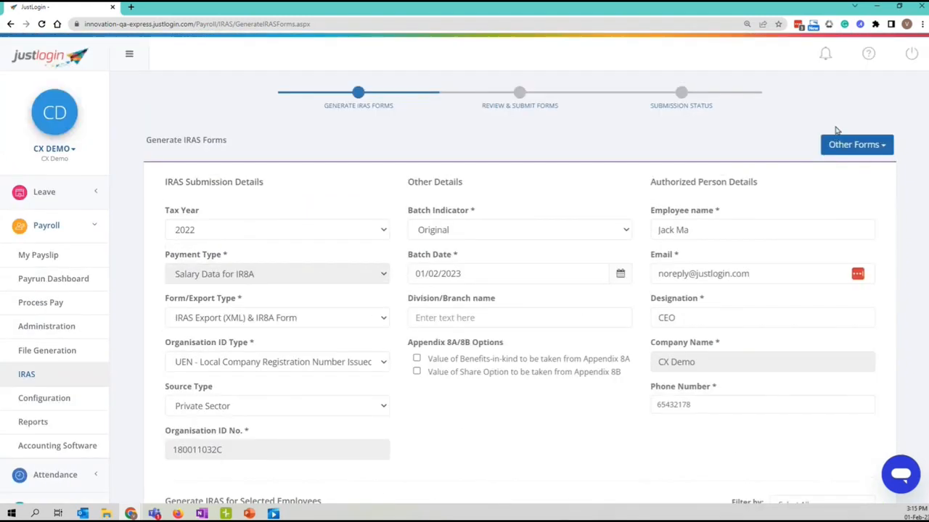
Show the Other Forms menu: Opening Balance, Employee Details, Appendix 8A/8B, Amendment and IR21.
click(852, 145)
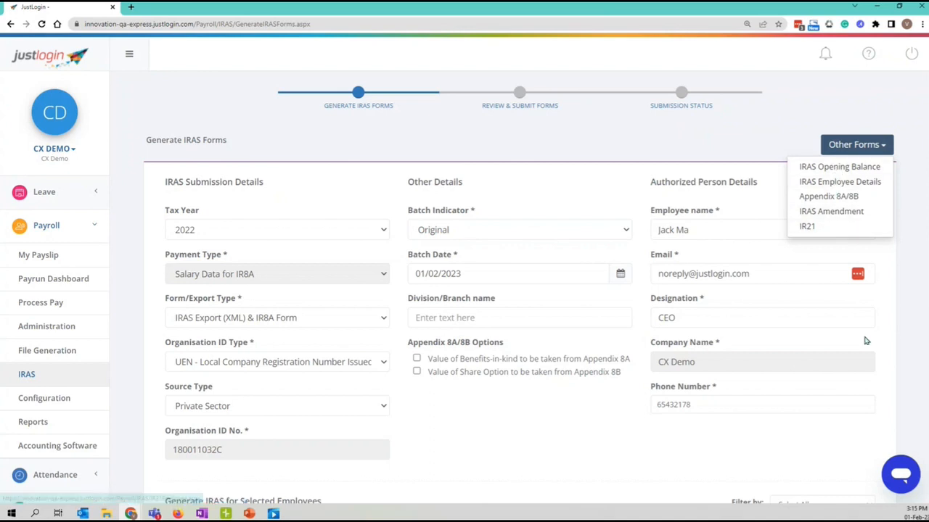
scroll(864, 340, down, 5)
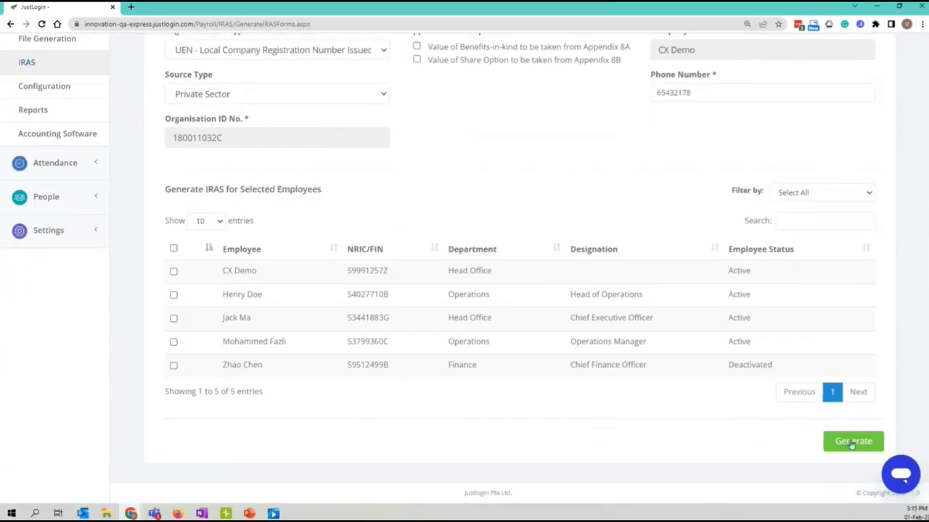
scroll(829, 440, up, 3)
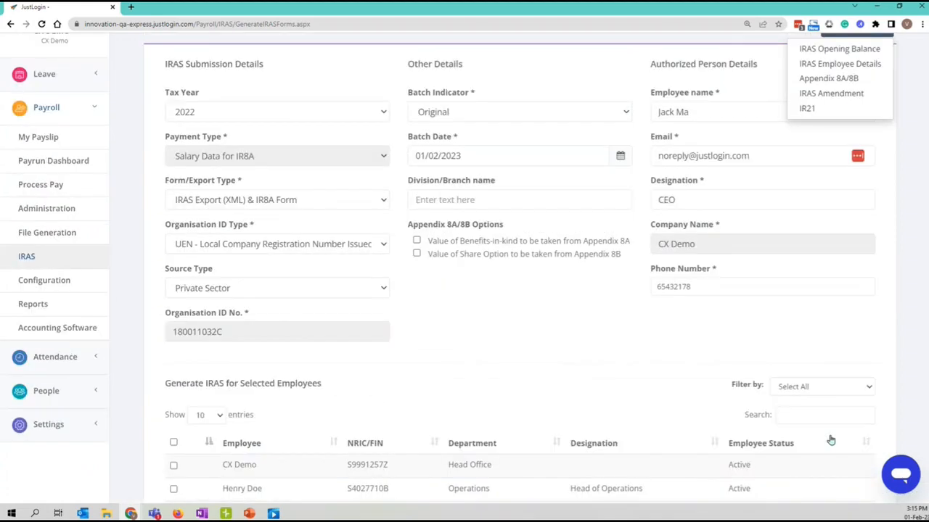
scroll(892, 367, up, 2)
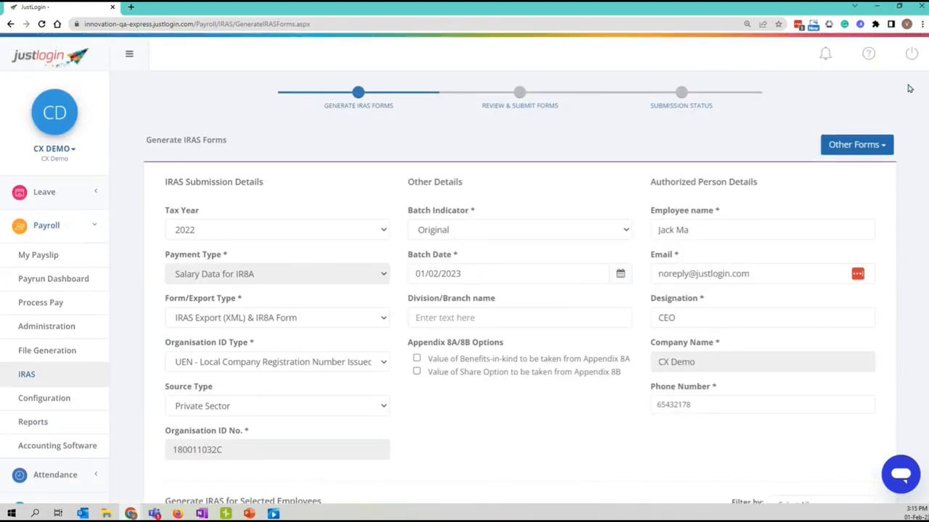
scroll(903, 95, down, 1)
scroll(893, 131, up, 1)
click(869, 148)
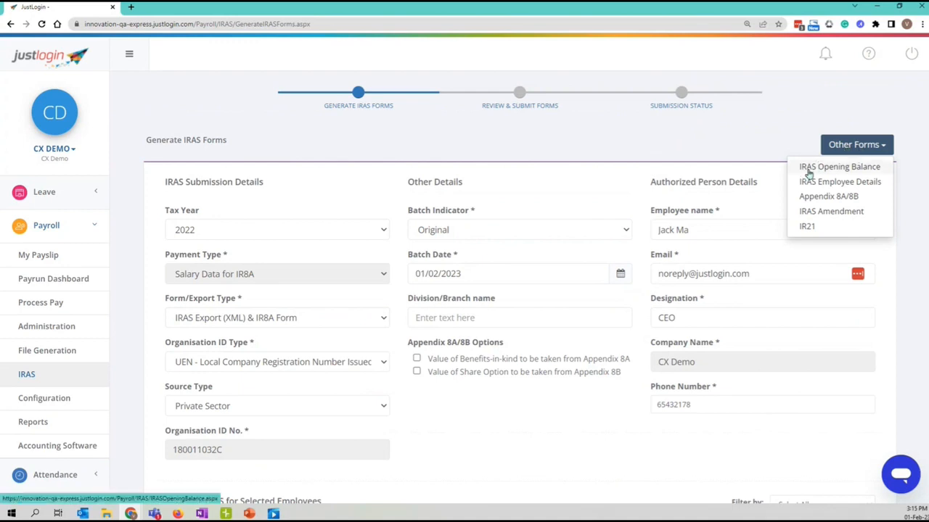
Open the 2022 IRAS Opening Balance page and review the five employees' amounts, including the 20000 bonus.
click(858, 172)
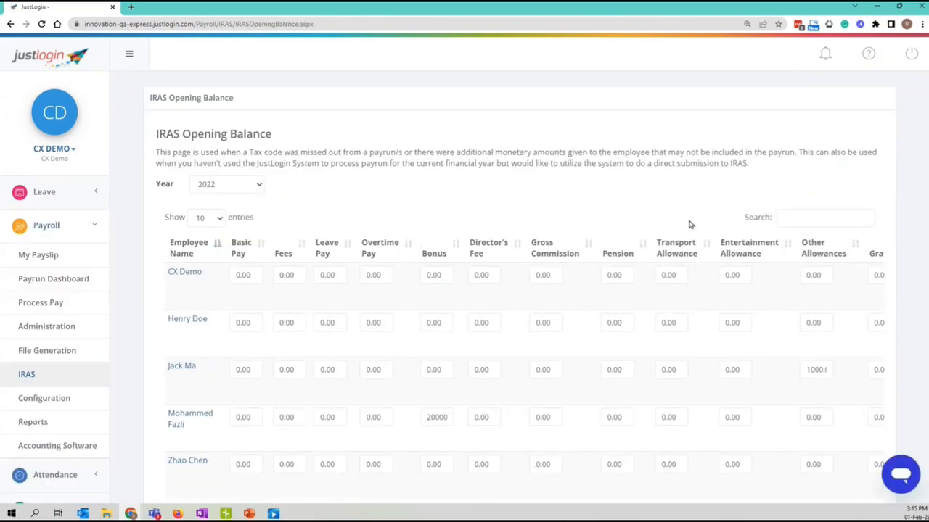
scroll(580, 240, down, 1)
scroll(437, 232, down, 1)
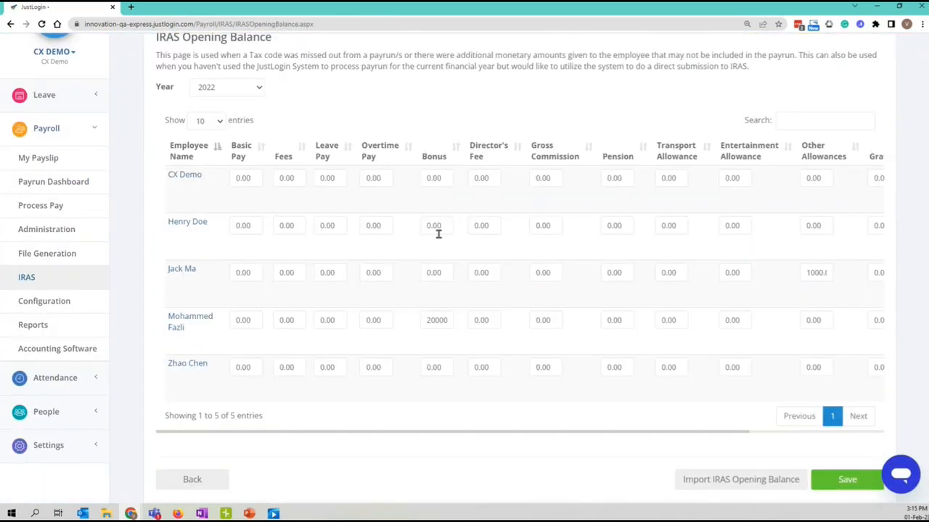
scroll(438, 249, up, 2)
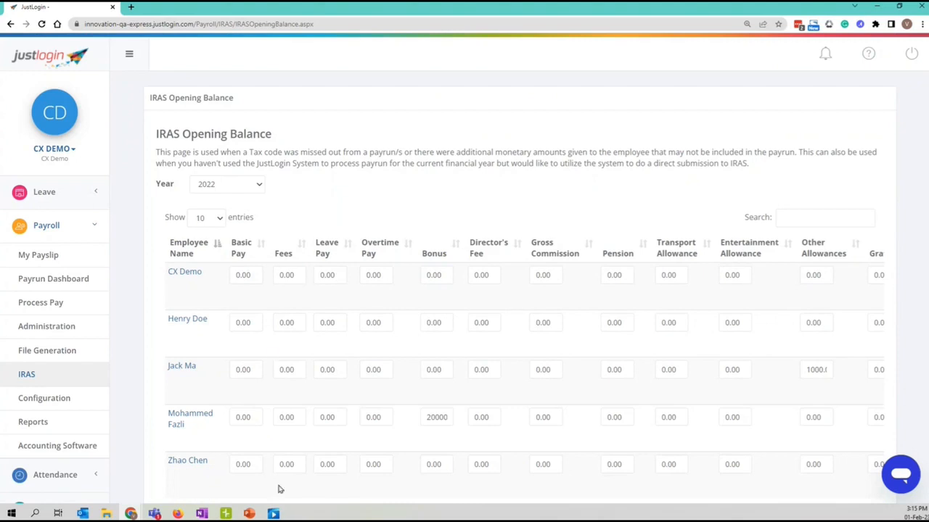
scroll(463, 276, down, 2)
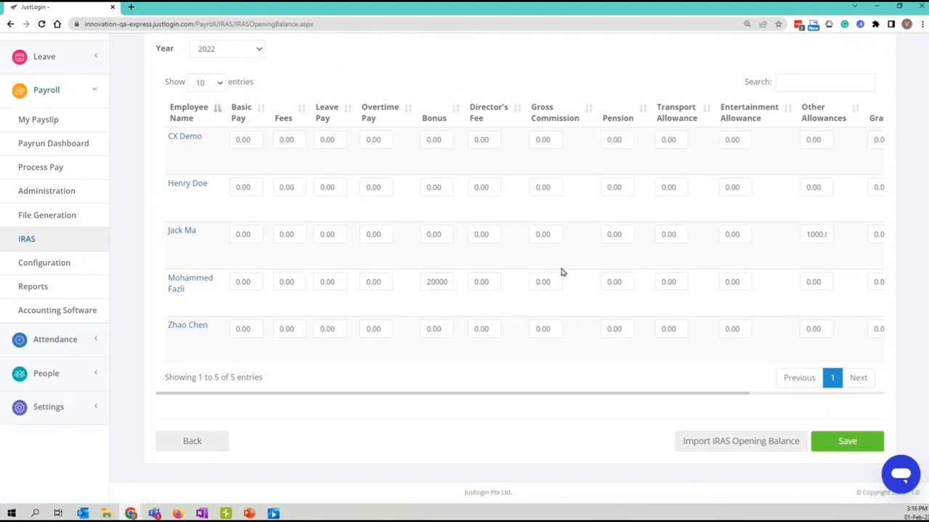
Return from Opening Balance to the Generate IRAS Forms page.
click(210, 444)
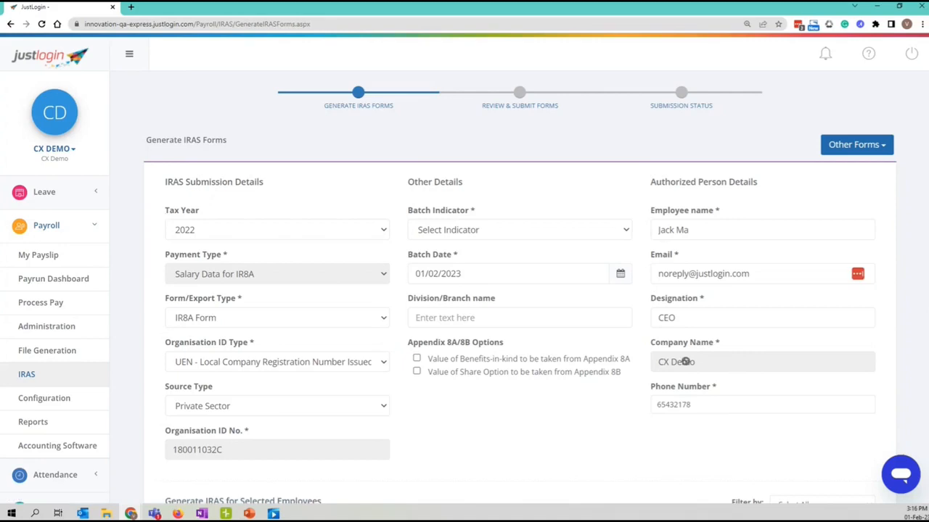
scroll(686, 359, down, 1)
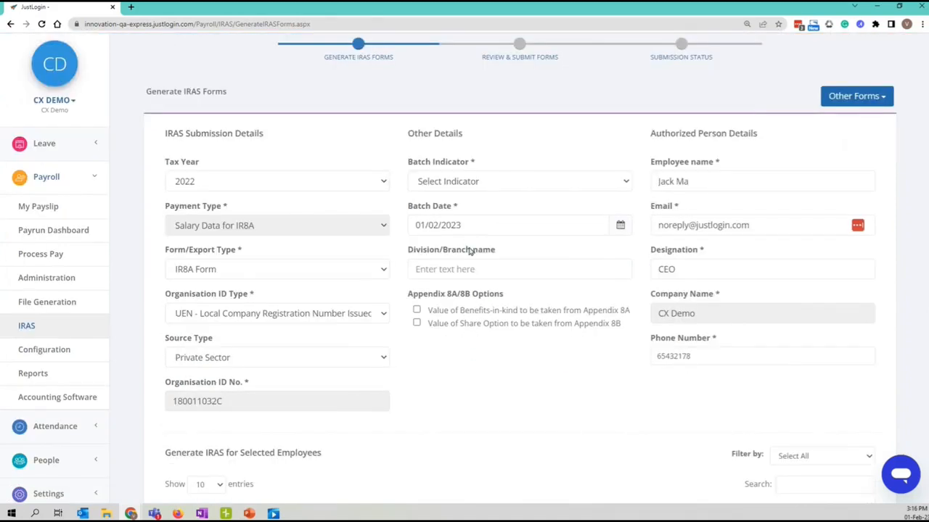
scroll(559, 403, up, 1)
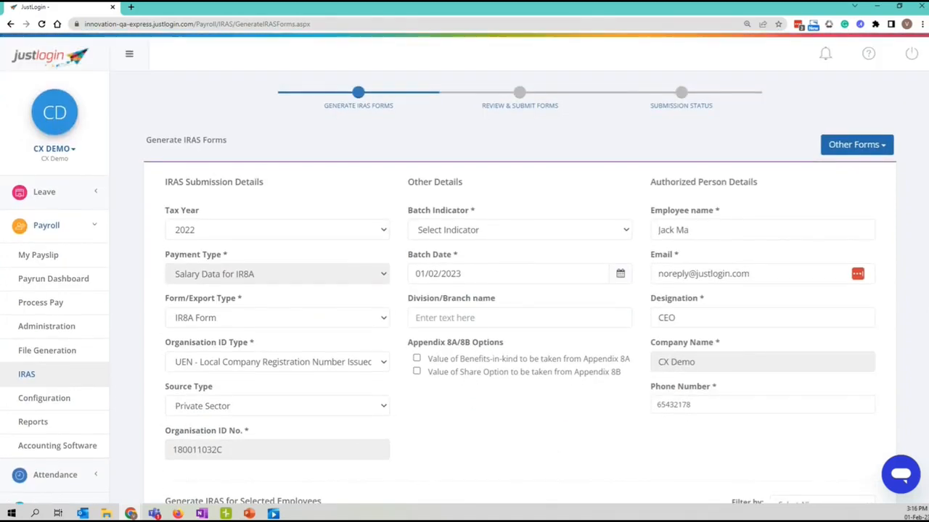
Open 2022 IRAS Employee Details and scan all columns of the five rows, finding them blank.
click(867, 149)
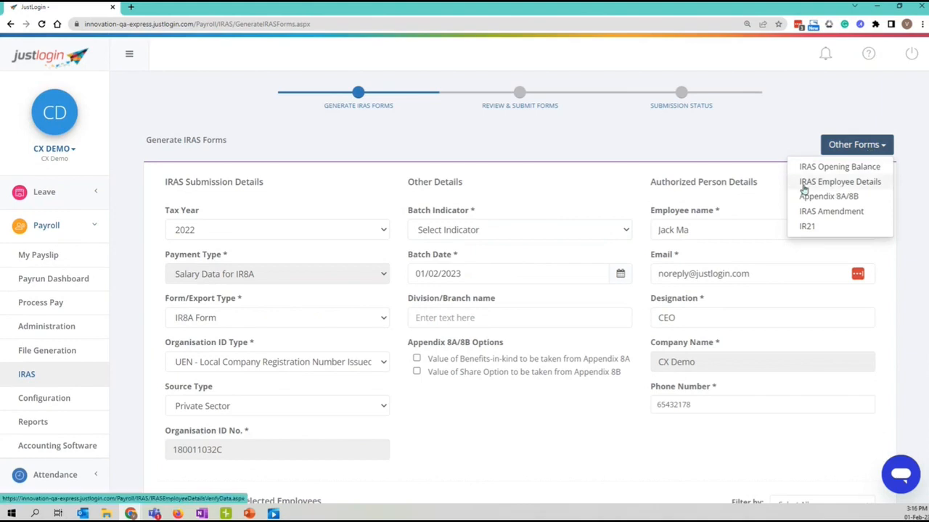
click(875, 187)
right_click(887, 181)
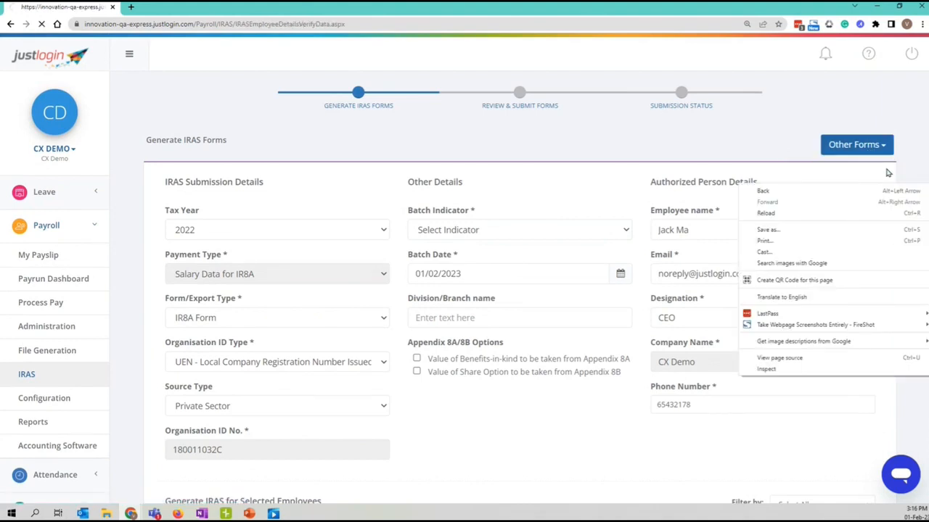
scroll(631, 230, down, 1)
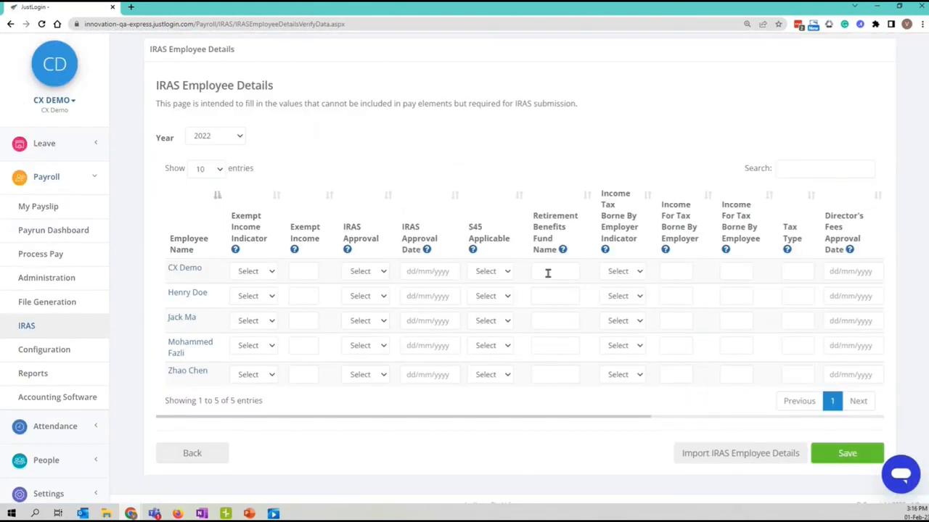
drag(548, 420, 762, 416)
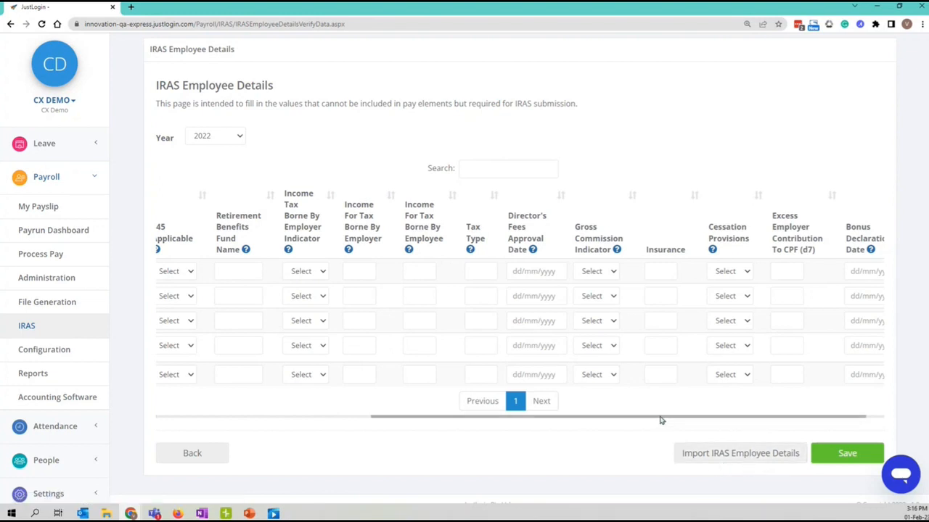
drag(654, 421, 525, 414)
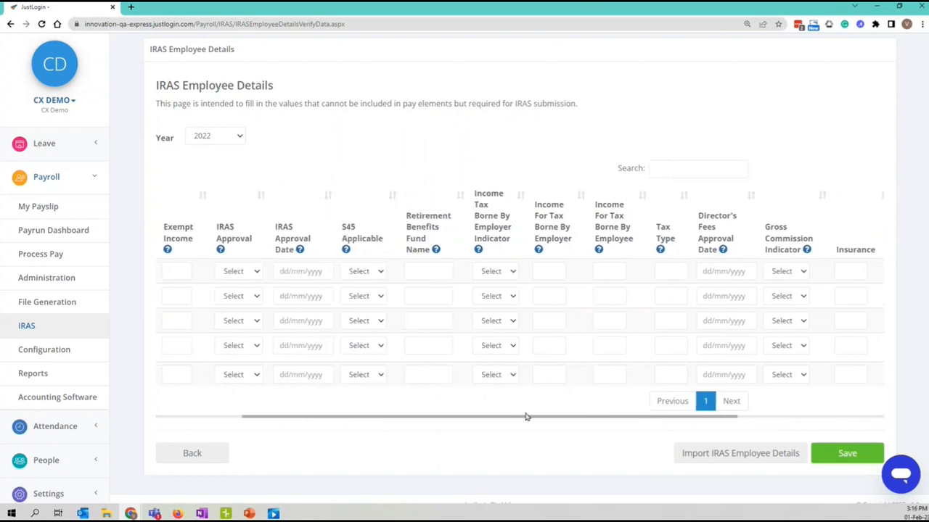
scroll(573, 478, up, 1)
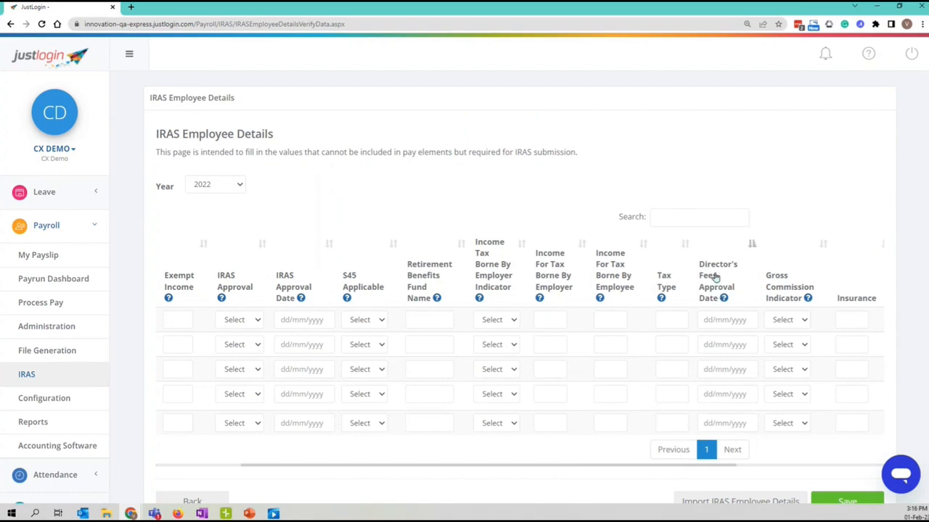
scroll(713, 352, down, 1)
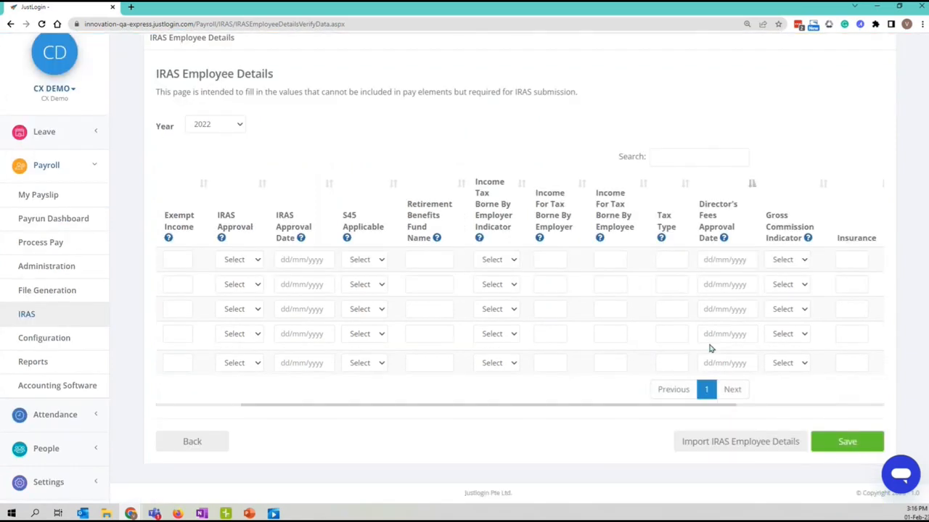
Open Appendix 8A/8B and review the BIK: 50000 hotel accommodation, 5000 insurance, 55000.00 total.
click(206, 444)
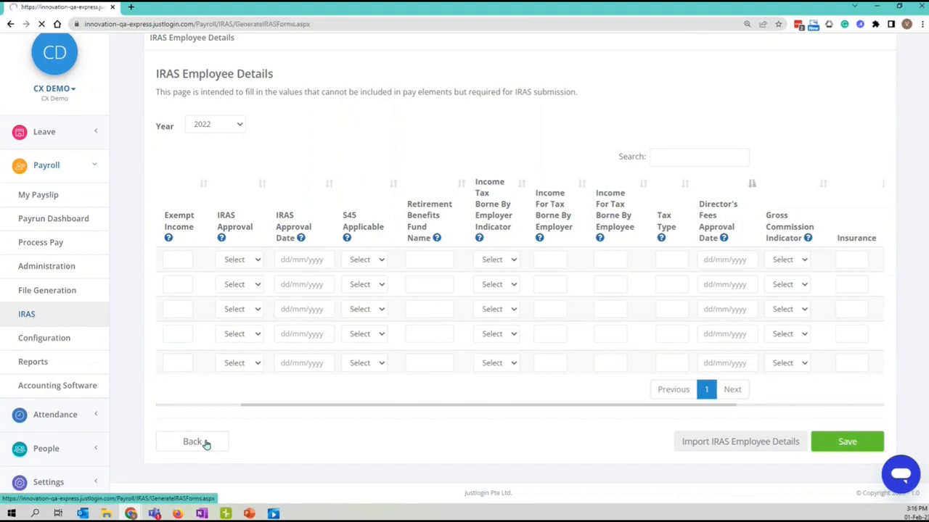
click(875, 146)
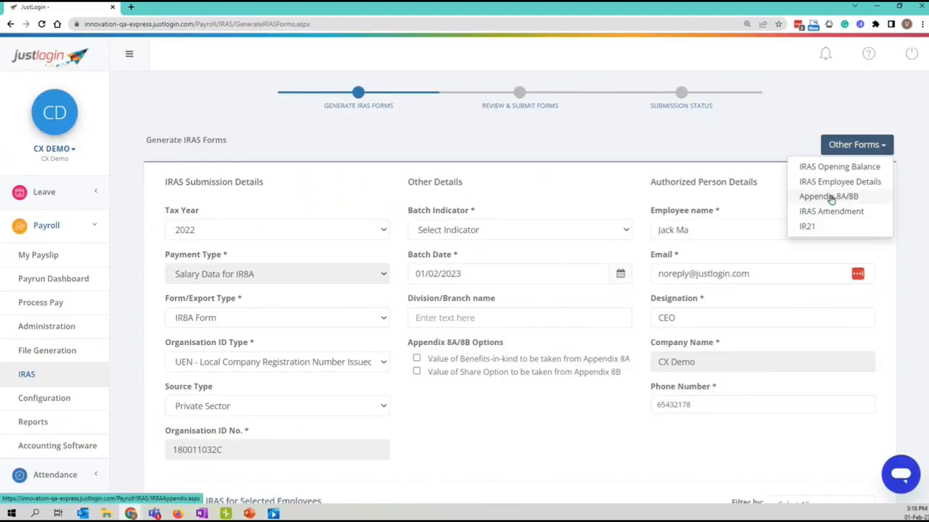
click(864, 200)
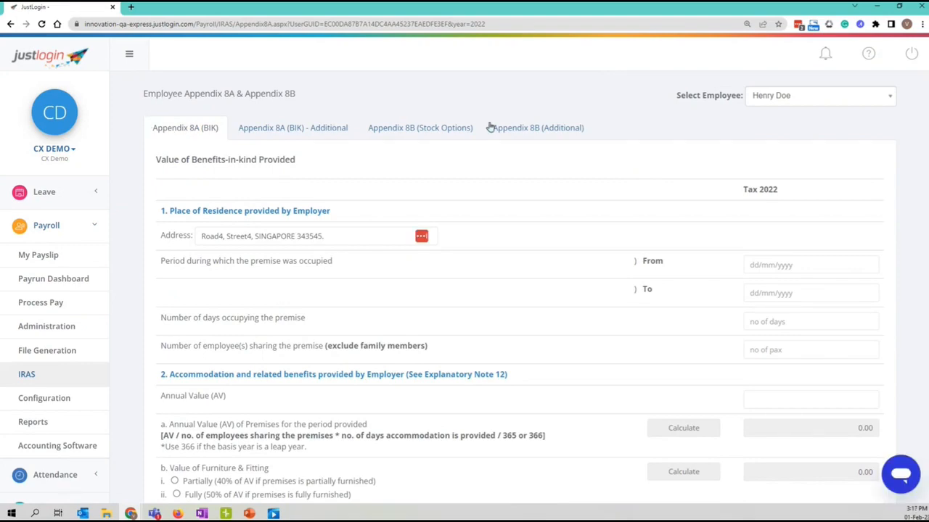
scroll(320, 145, down, 2)
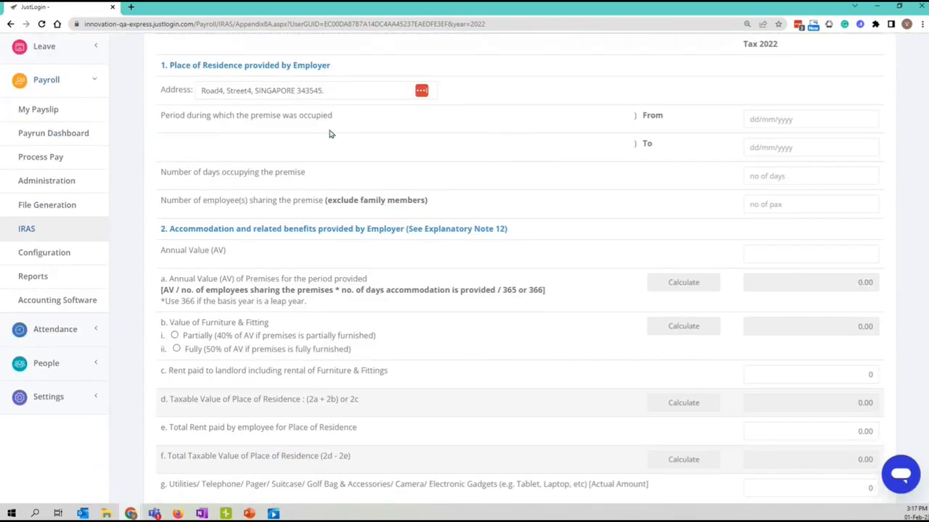
scroll(693, 180, down, 5)
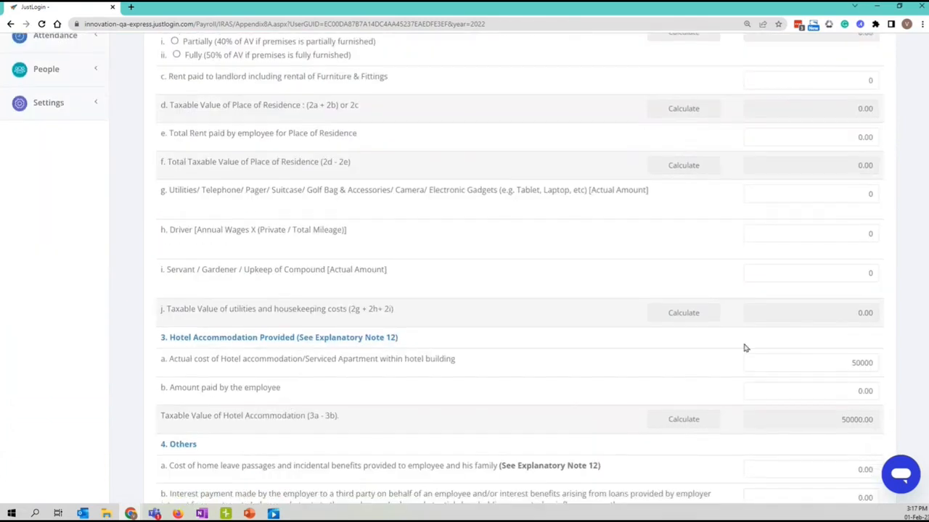
scroll(754, 398, up, 7)
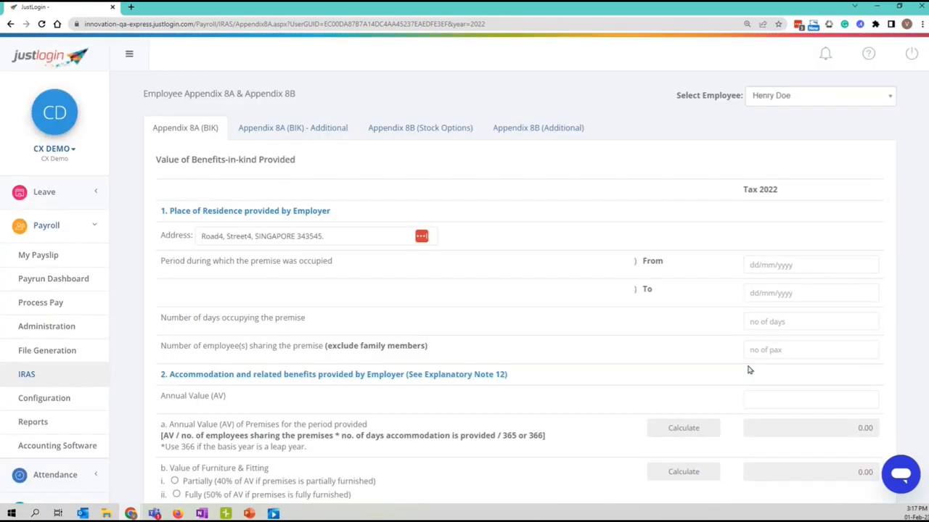
scroll(789, 300, down, 7)
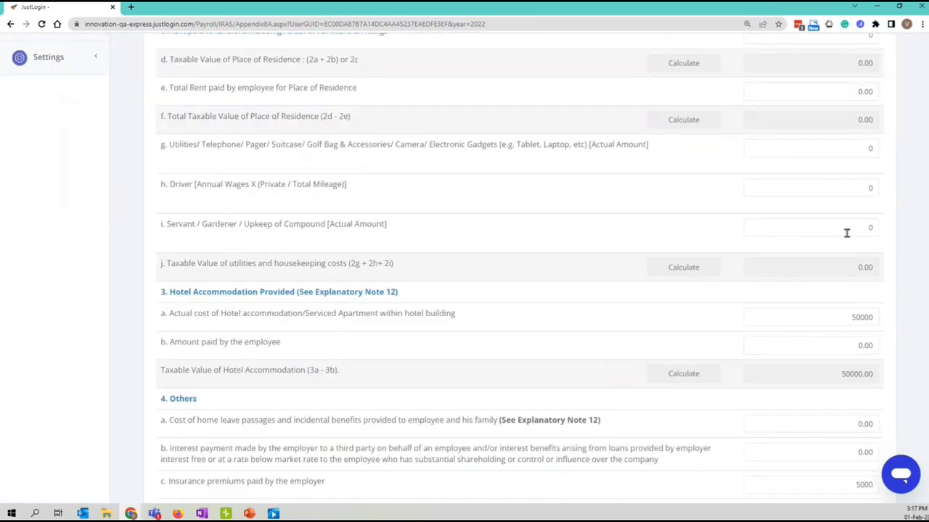
scroll(846, 236, down, 5)
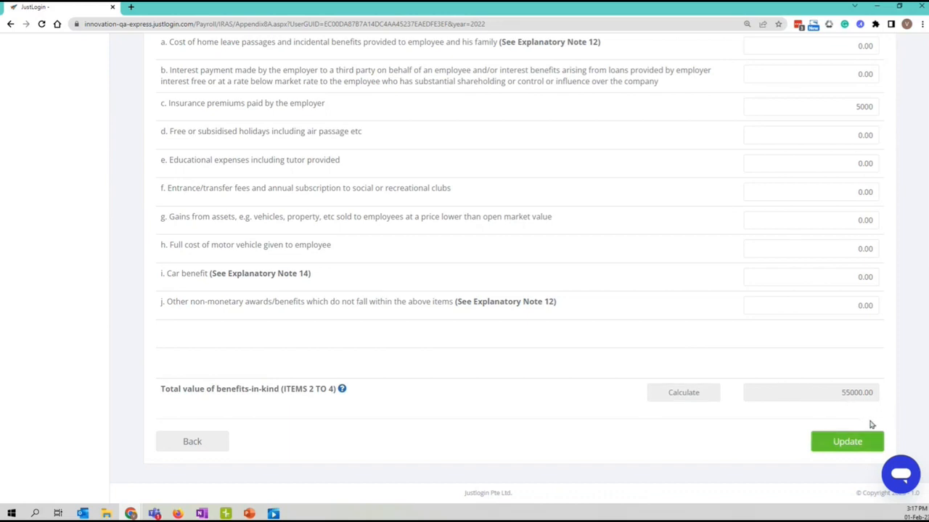
scroll(821, 425, up, 5)
scroll(542, 373, up, 7)
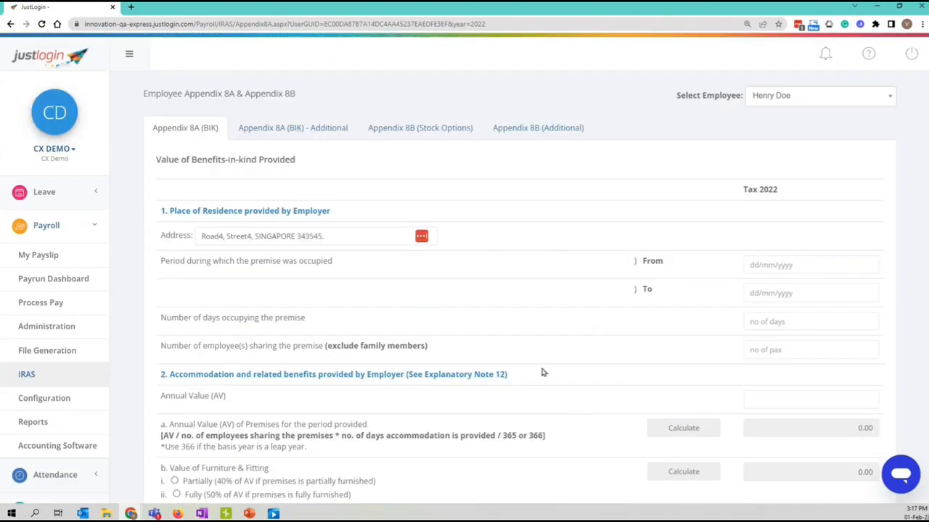
Review the empty Appendix 8B (Stock Options) form.
click(441, 127)
scroll(804, 276, down, 6)
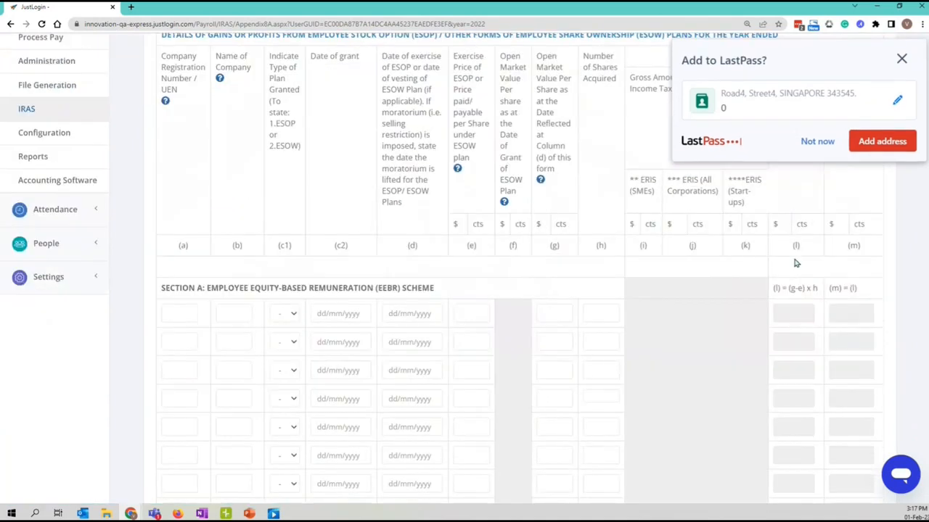
scroll(396, 182, down, 7)
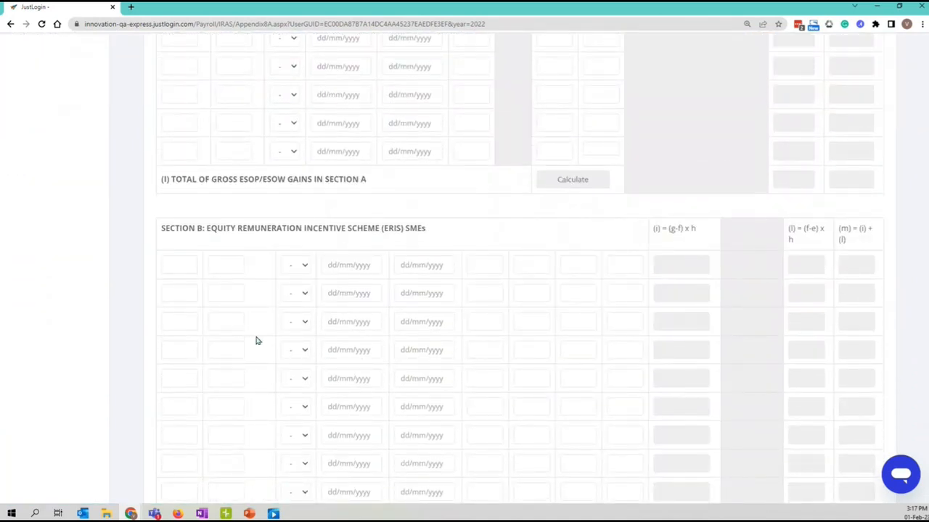
scroll(310, 348, down, 20)
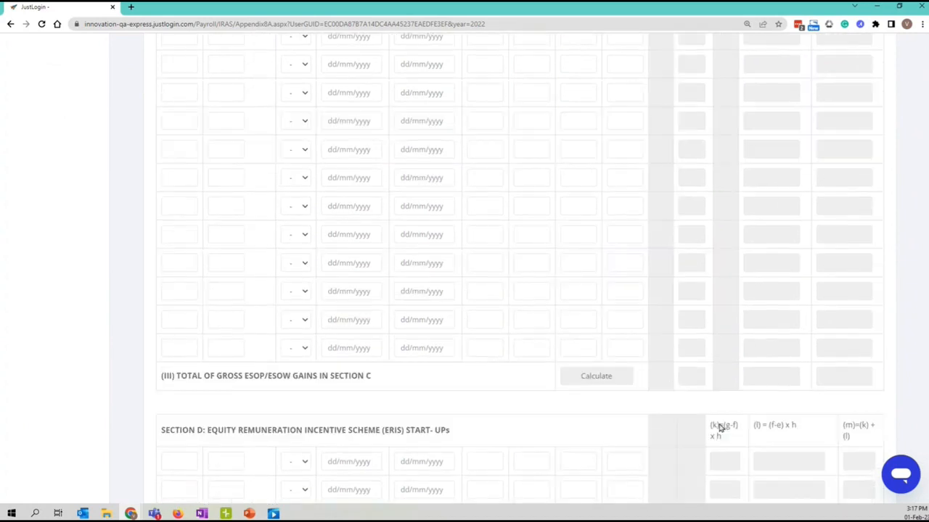
scroll(764, 426, down, 1)
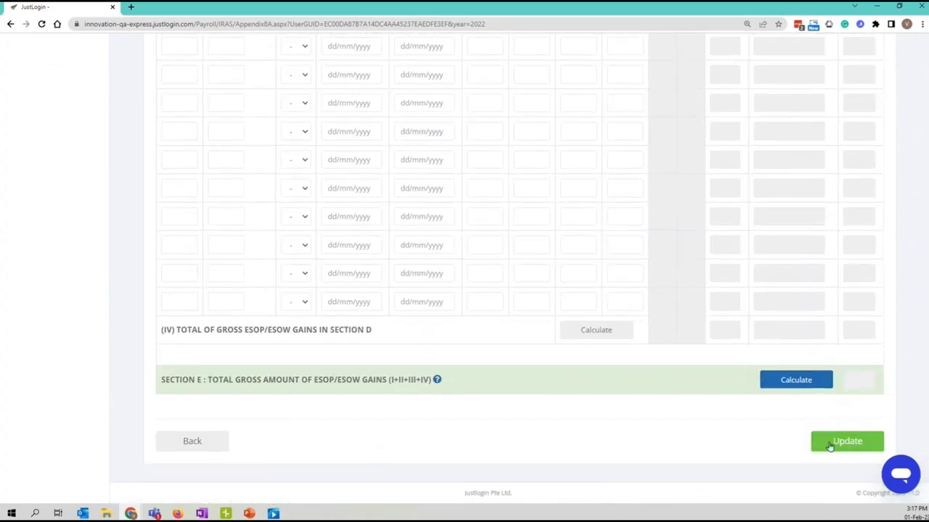
scroll(365, 356, up, 20)
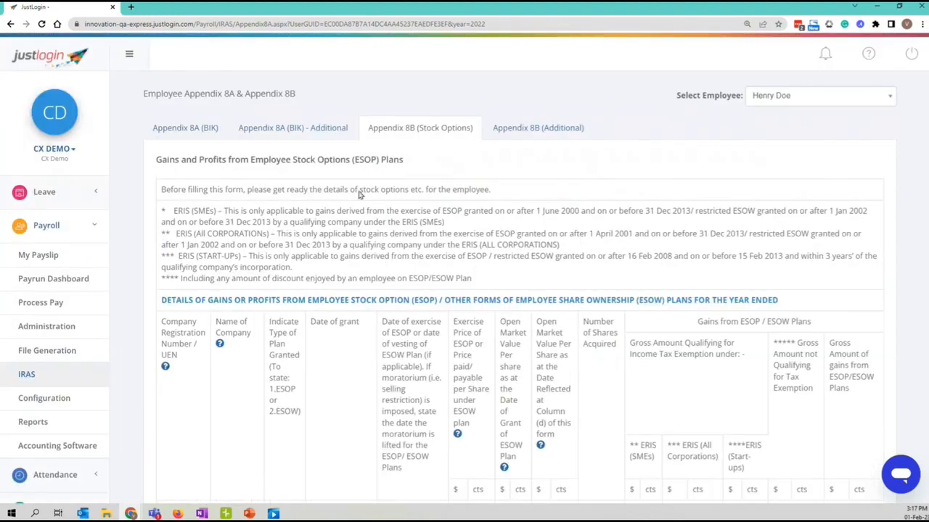
Review the empty Appendix 8A (BIK) - Additional residence form, totalling 0.00.
click(337, 128)
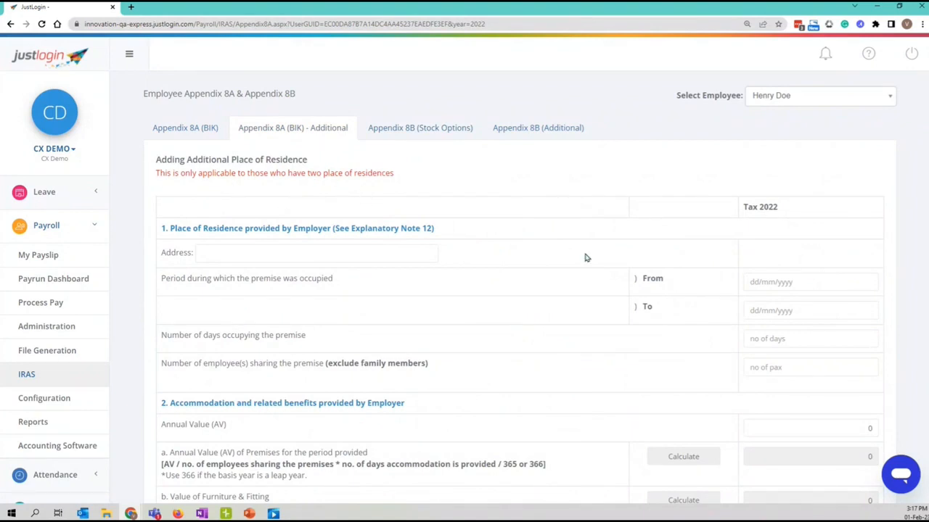
scroll(528, 232, down, 2)
scroll(528, 232, down, 3)
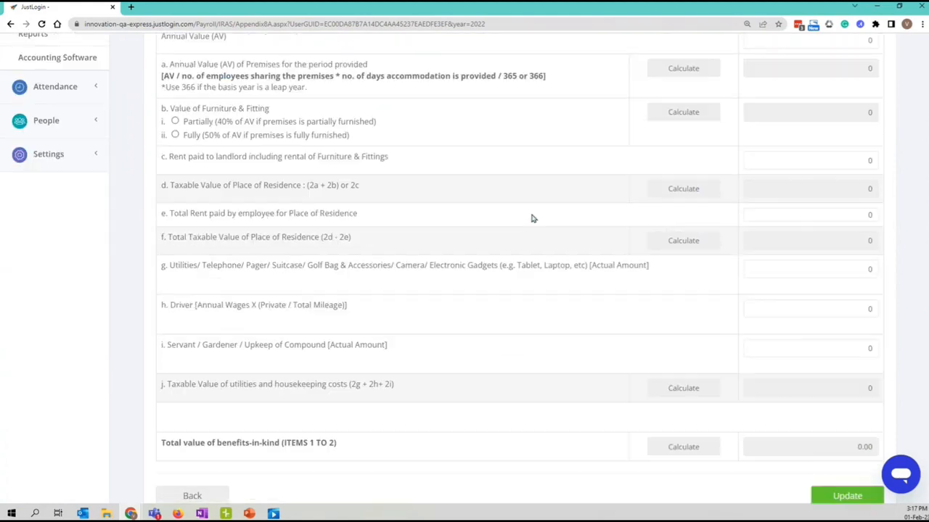
scroll(532, 252, up, 6)
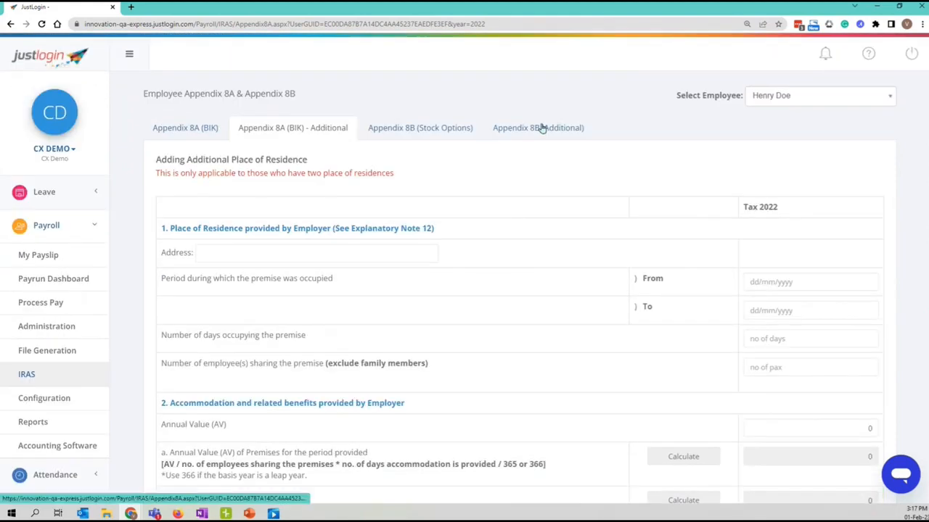
Review the Appendix 8B (Additional) ESOP/ESOW gains form, confirming Sections A–D are empty.
click(540, 128)
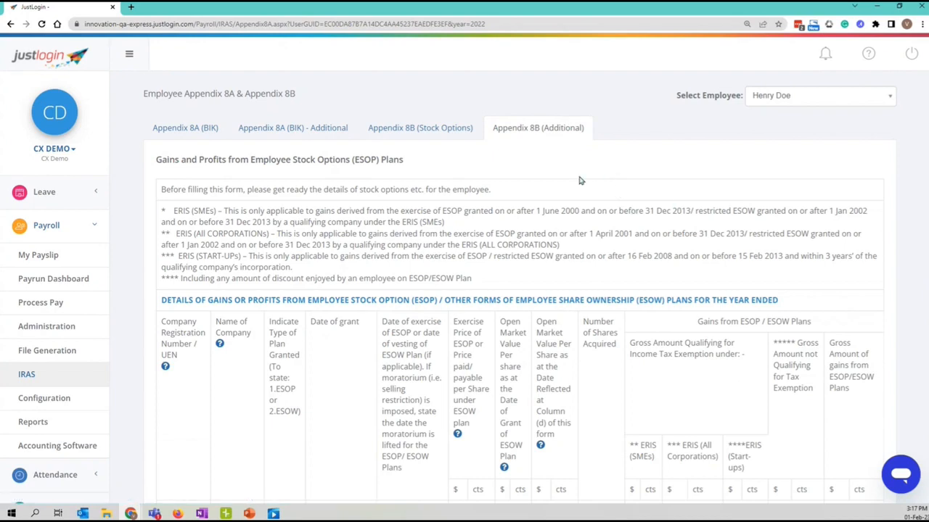
scroll(448, 218, down, 5)
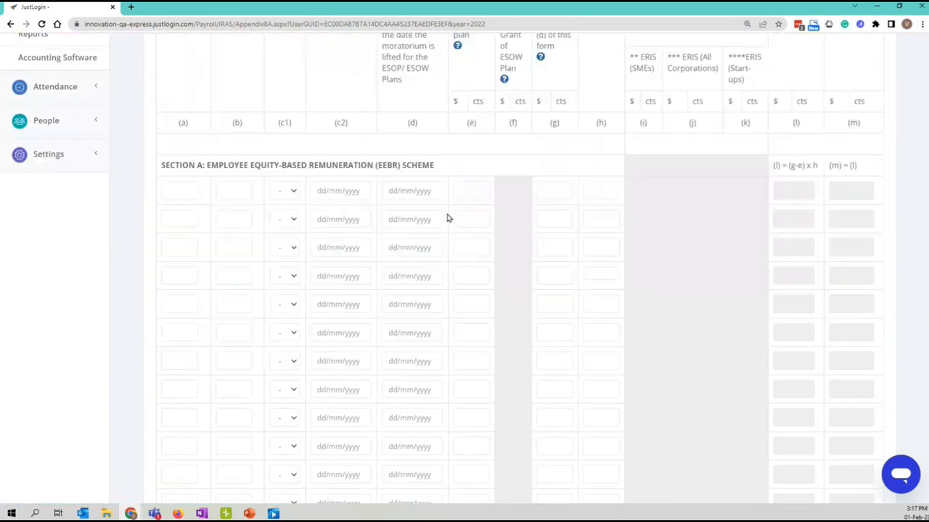
scroll(448, 218, down, 20)
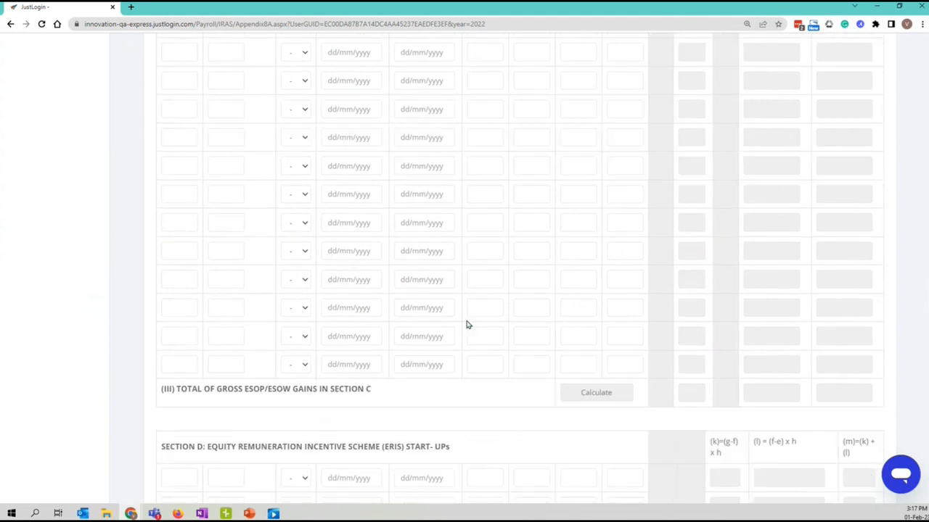
scroll(472, 334, down, 7)
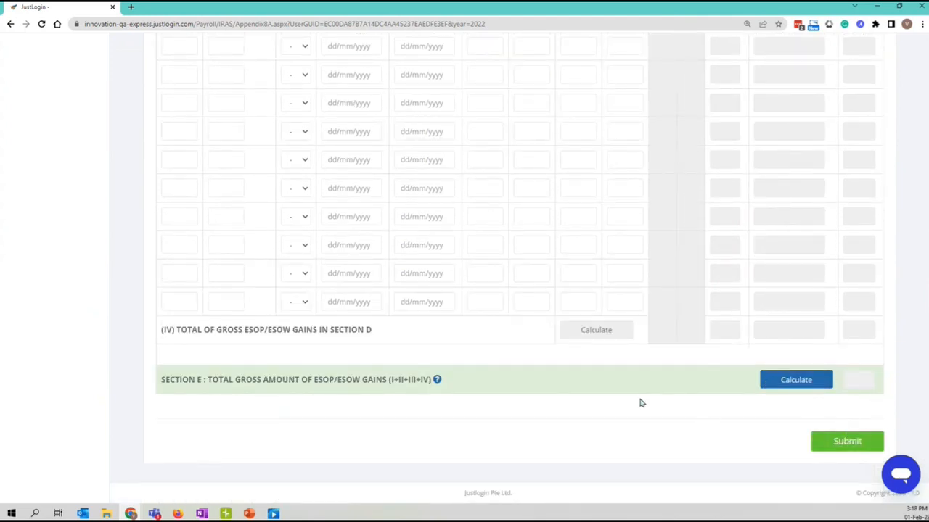
scroll(636, 402, up, 20)
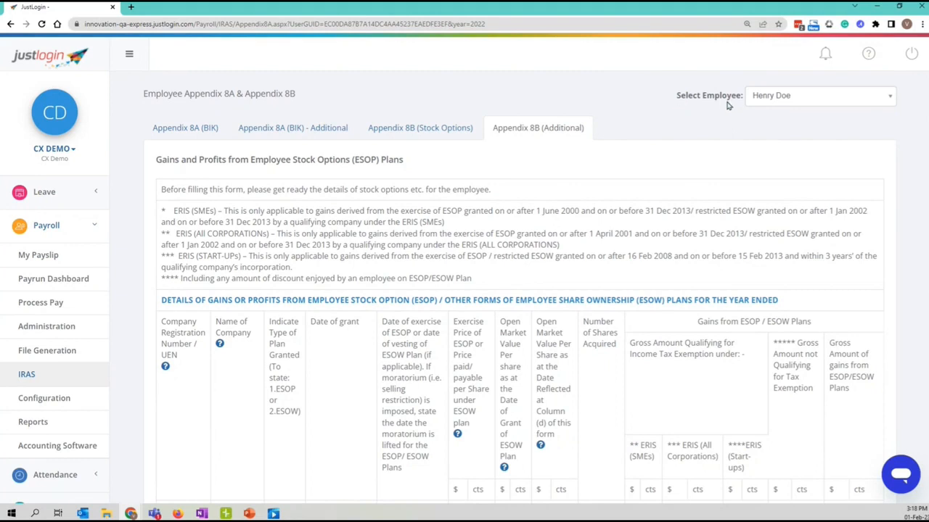
Leave the same employee selected and go back to the main IRAS Generate Forms page.
click(786, 106)
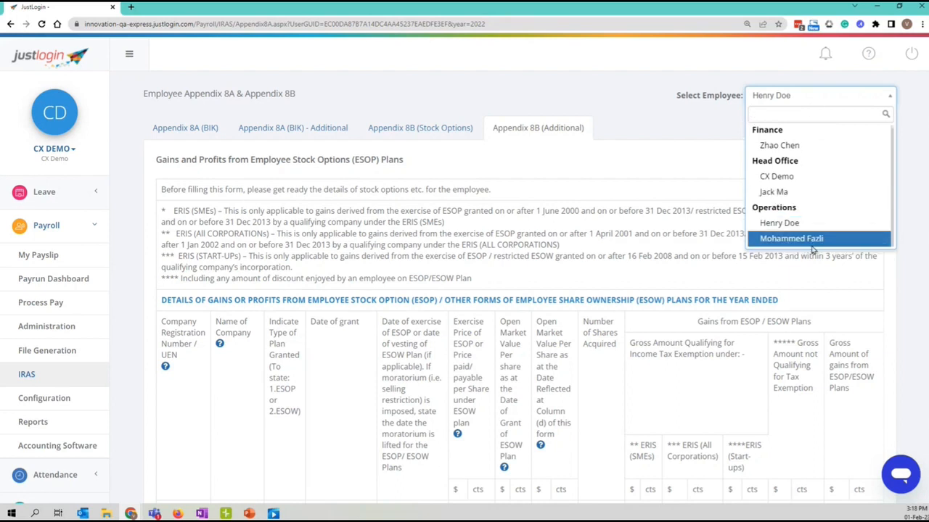
click(682, 130)
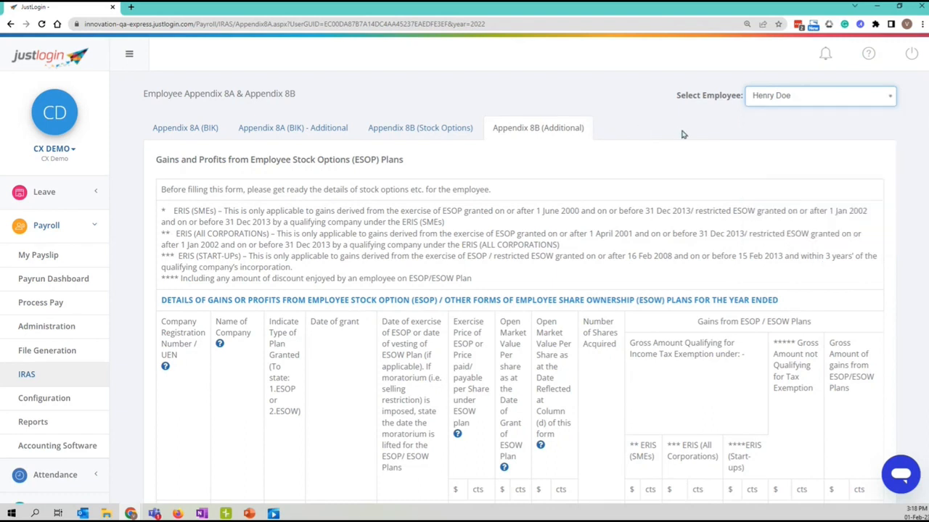
click(37, 379)
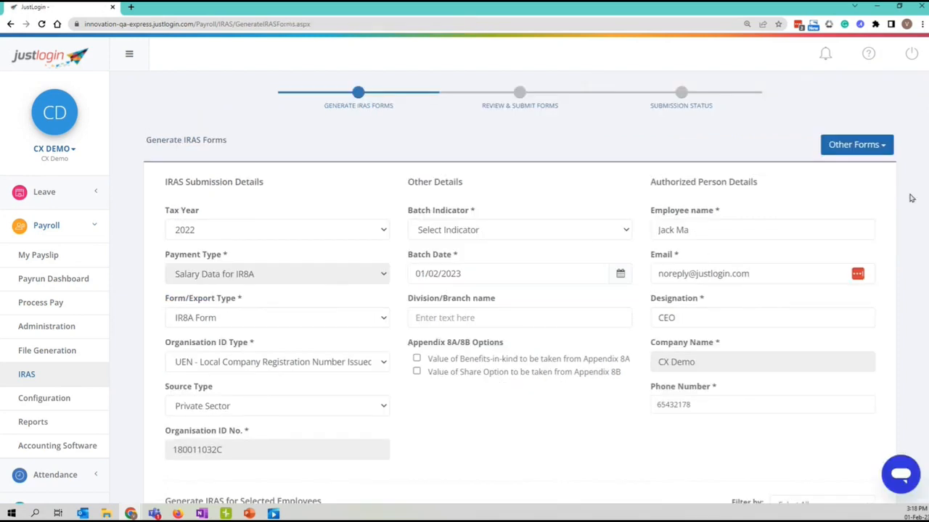
Go to Other Forms > IRAS Amendment to see the five 2022 employees with their IDs.
click(876, 147)
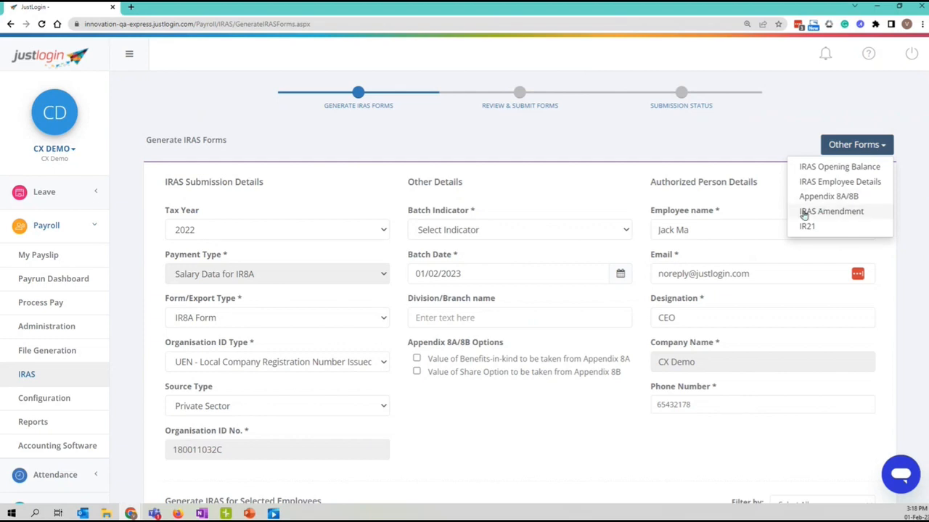
click(841, 215)
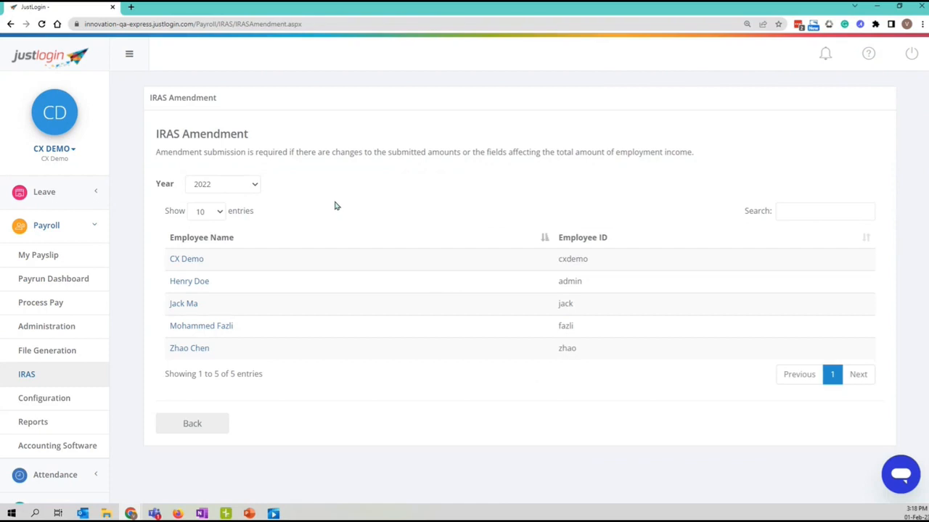
drag(156, 134, 262, 140)
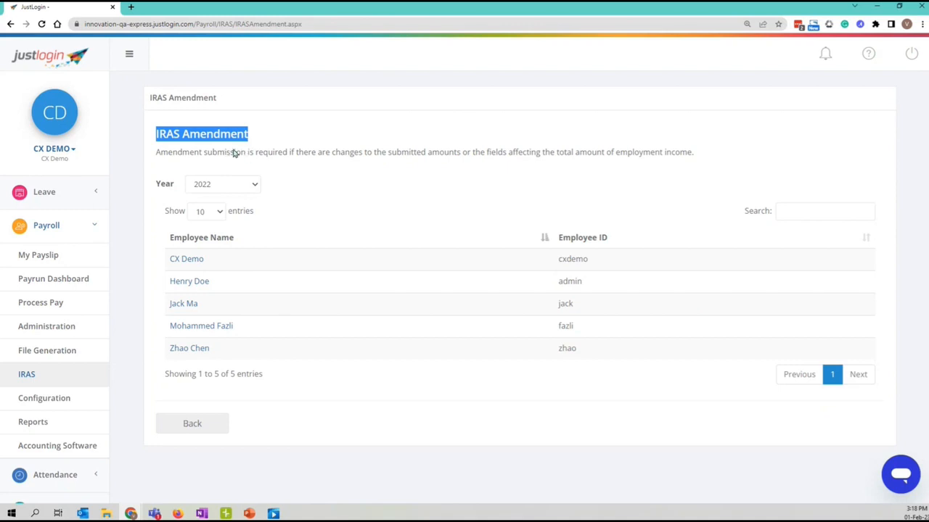
click(380, 205)
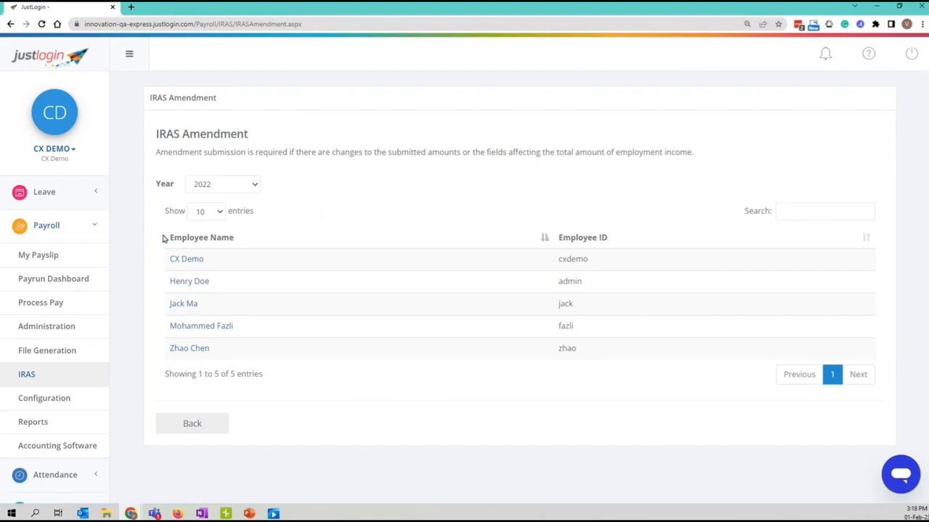
click(190, 284)
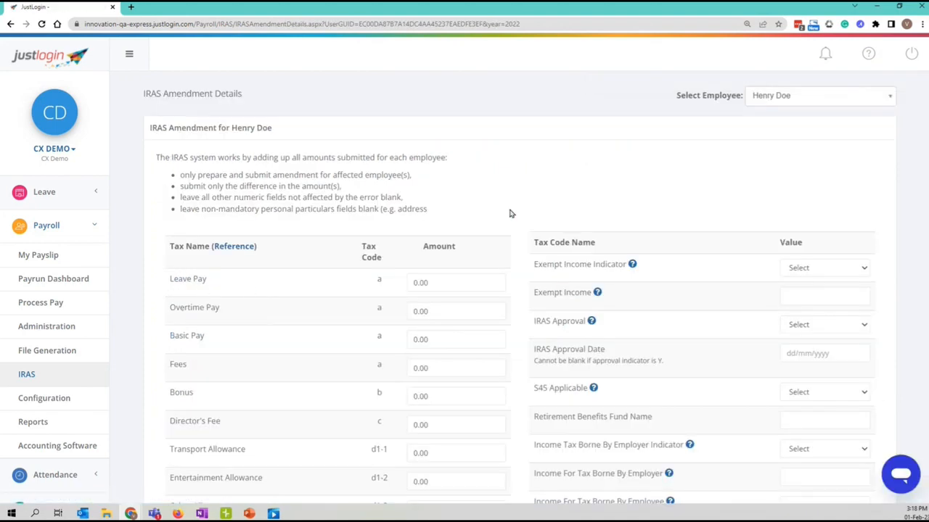
scroll(518, 181, down, 1)
scroll(518, 181, down, 2)
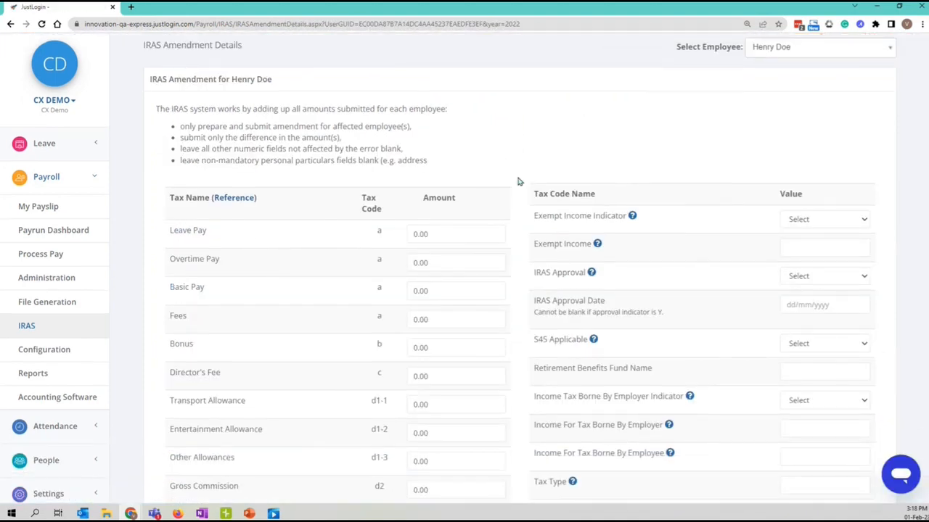
drag(450, 290, 324, 289)
click(461, 289)
scroll(387, 371, down, 1)
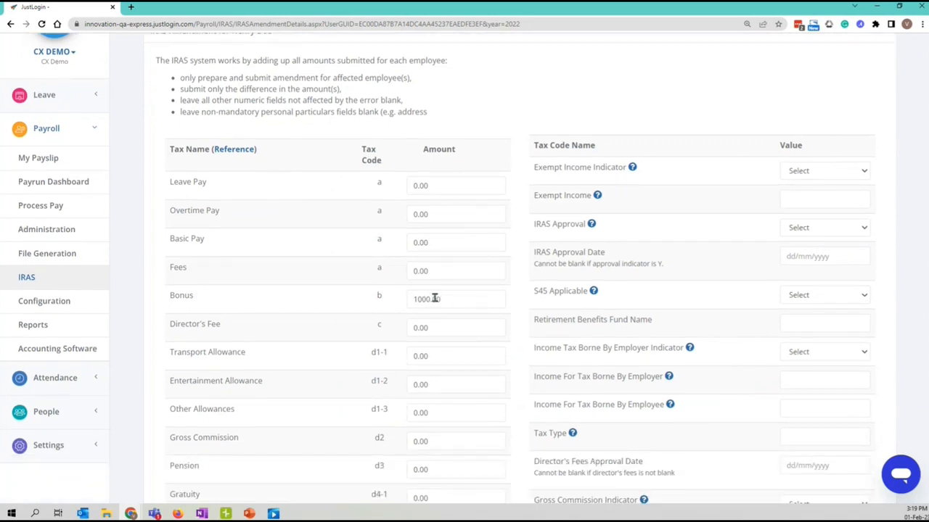
drag(431, 300, 297, 294)
scroll(353, 377, down, 8)
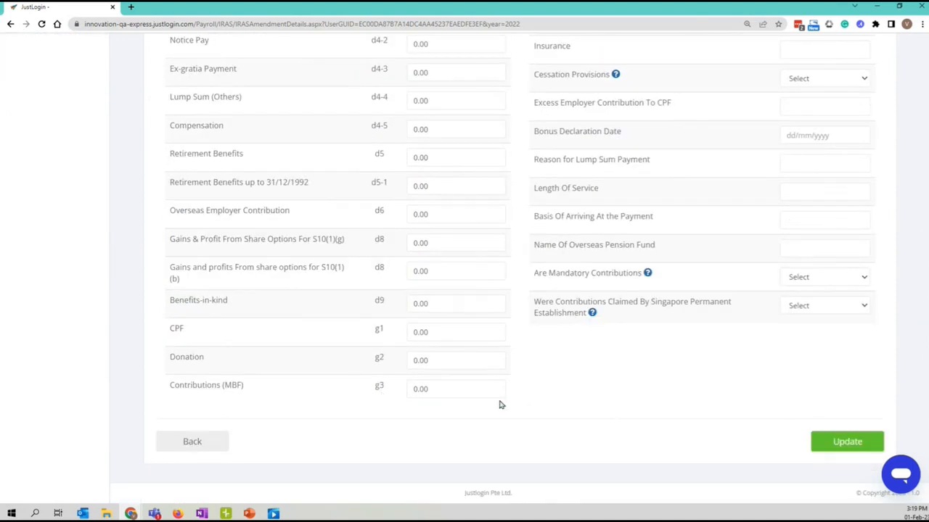
click(196, 446)
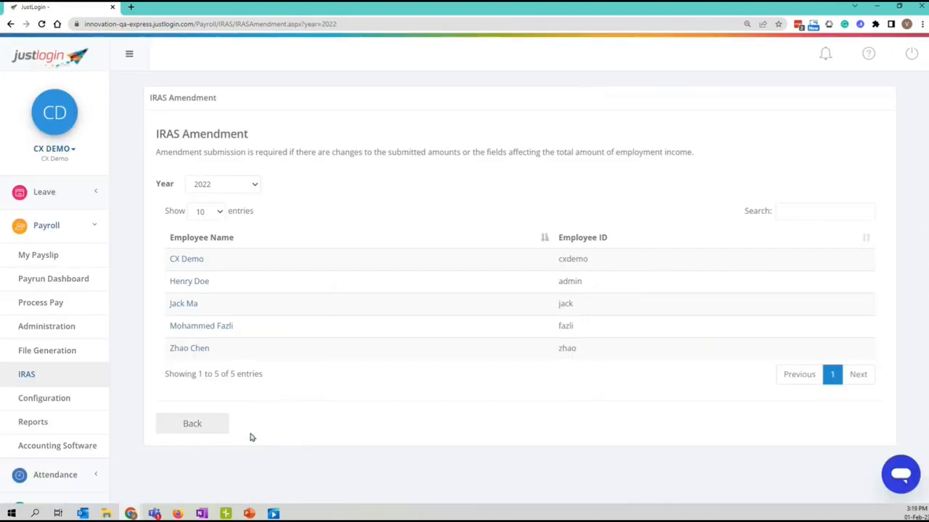
Return to the Generate IRAS Forms page, leaving the batch indicator unchanged.
click(201, 427)
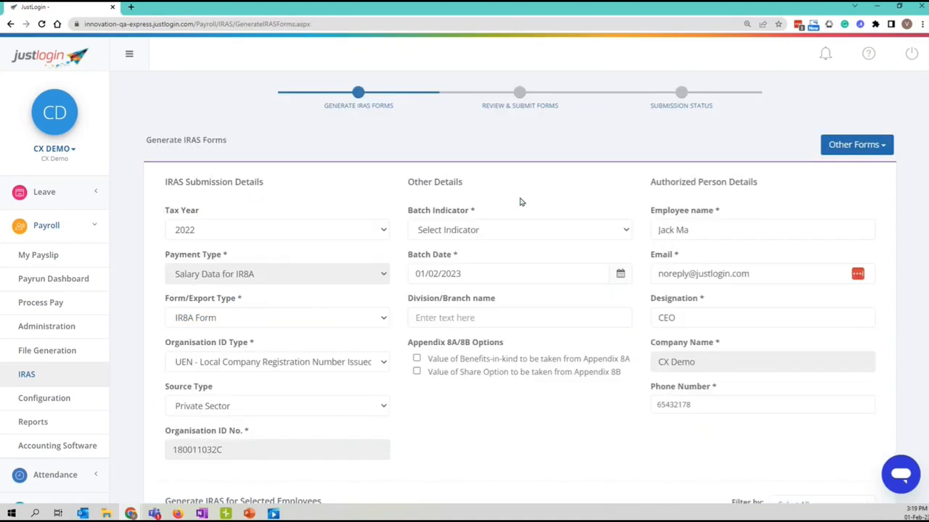
click(445, 236)
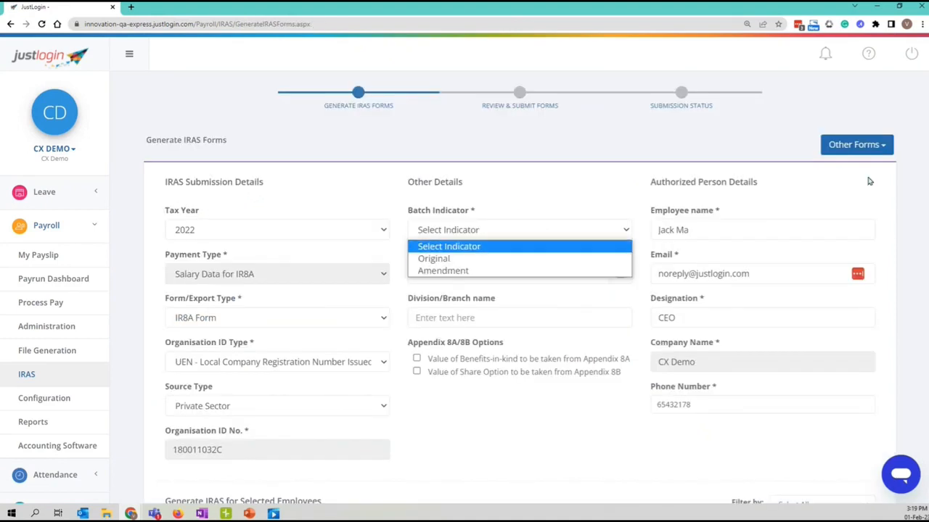
click(445, 246)
Look at the IR21 tax clearance and Generate IR21 pages, then return to Generate IRAS Forms.
click(880, 145)
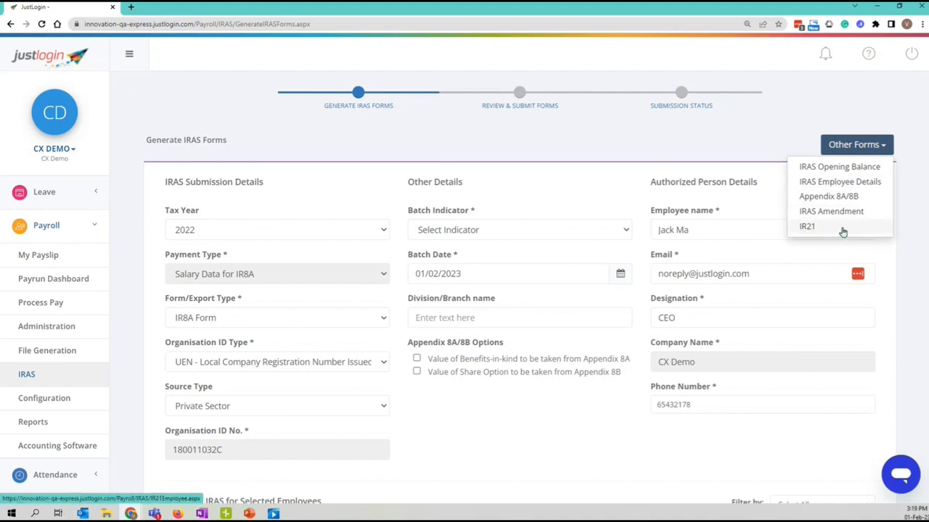
click(817, 229)
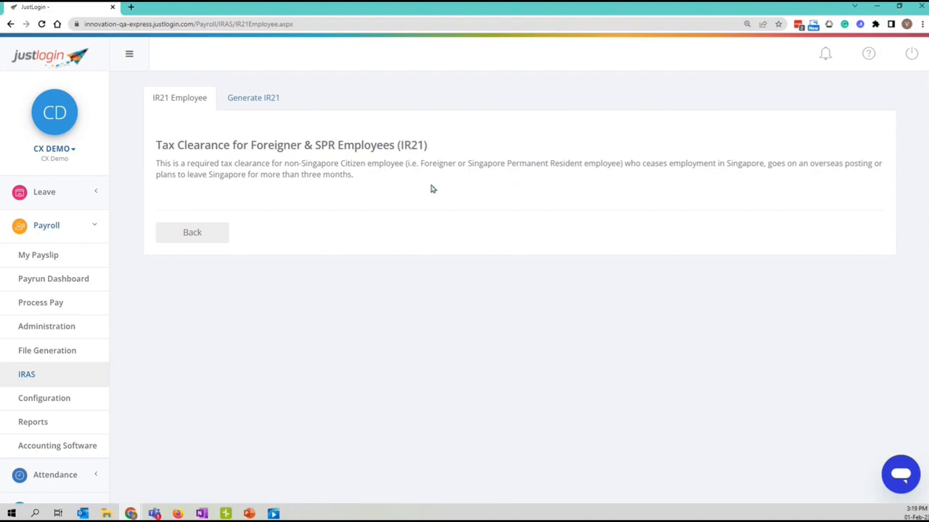
click(230, 104)
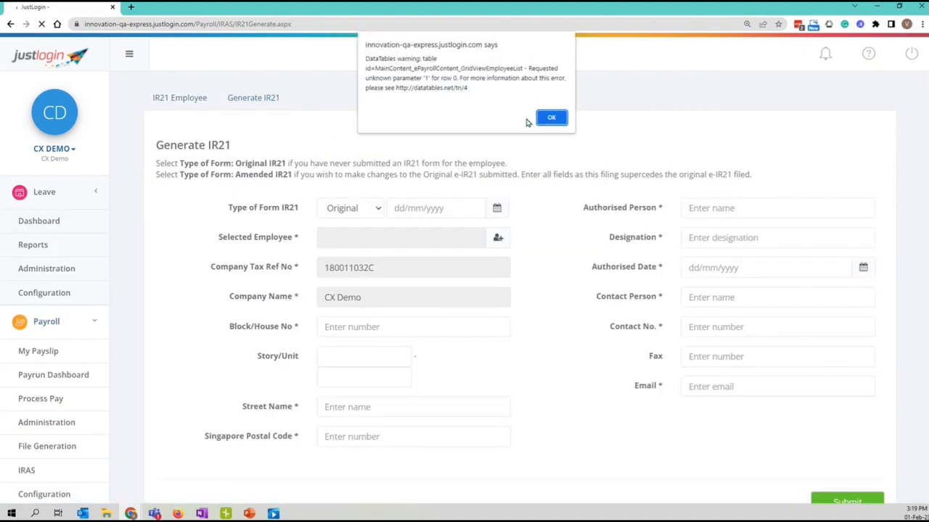
click(560, 119)
click(552, 114)
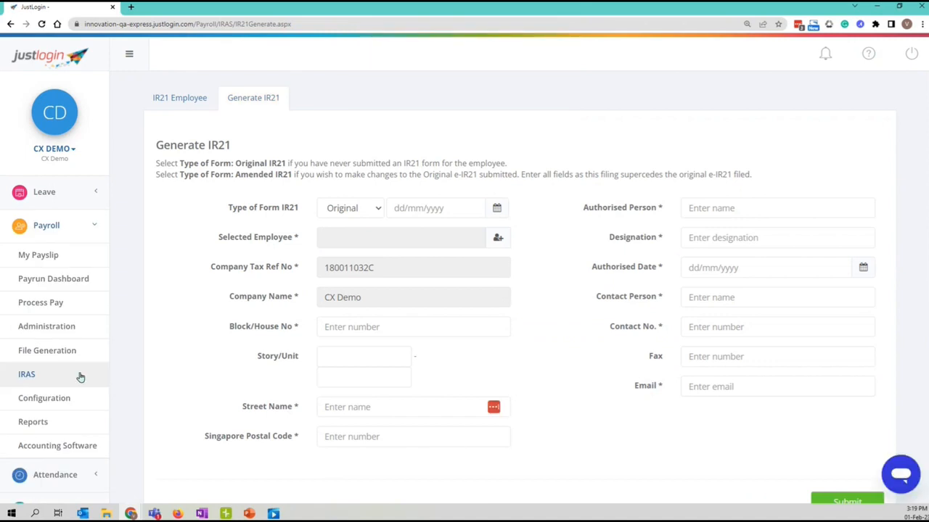
click(27, 375)
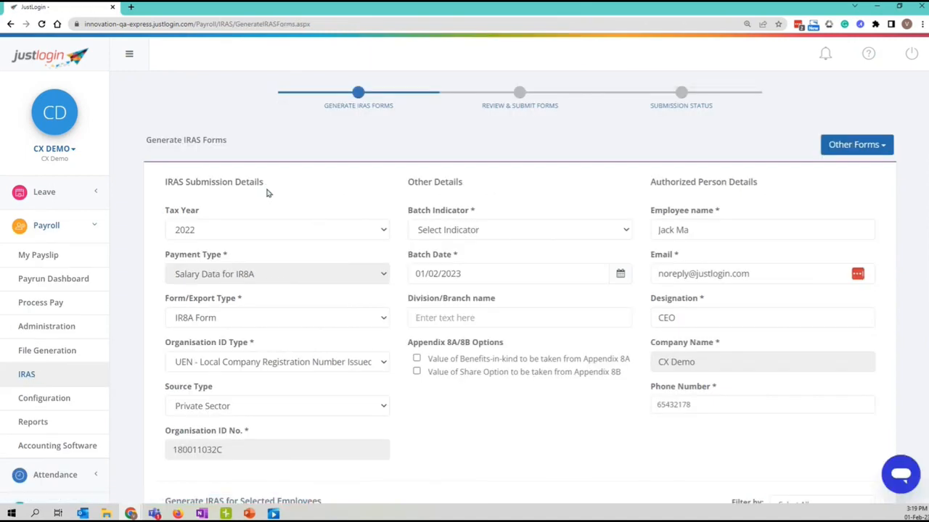
Set the export type to IRAS Export (XML) & IR8A Form with an Original batch indicator.
scroll(298, 195, down, 1)
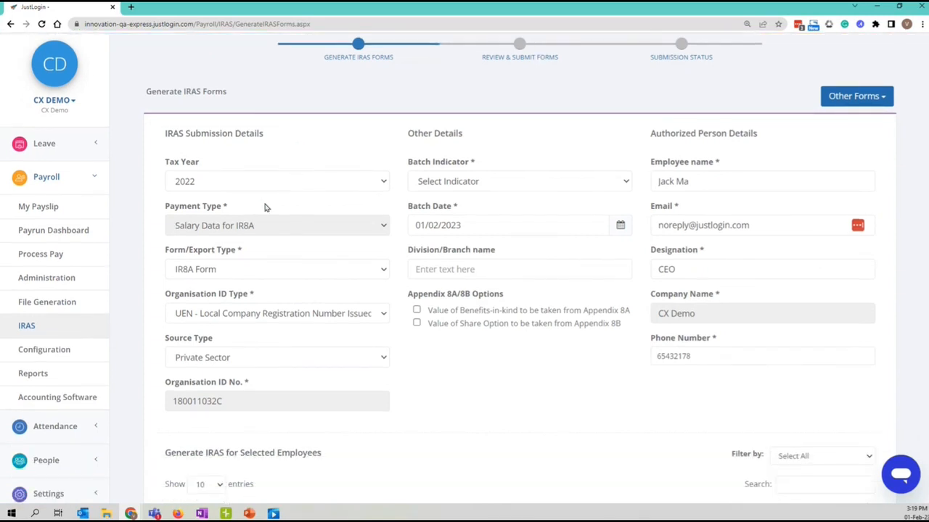
click(243, 266)
click(265, 311)
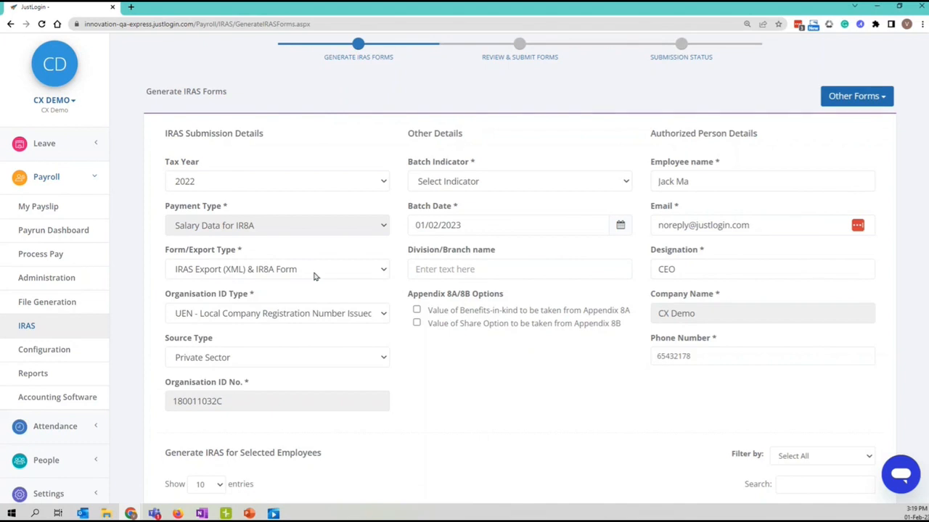
triple_click(535, 441)
click(479, 181)
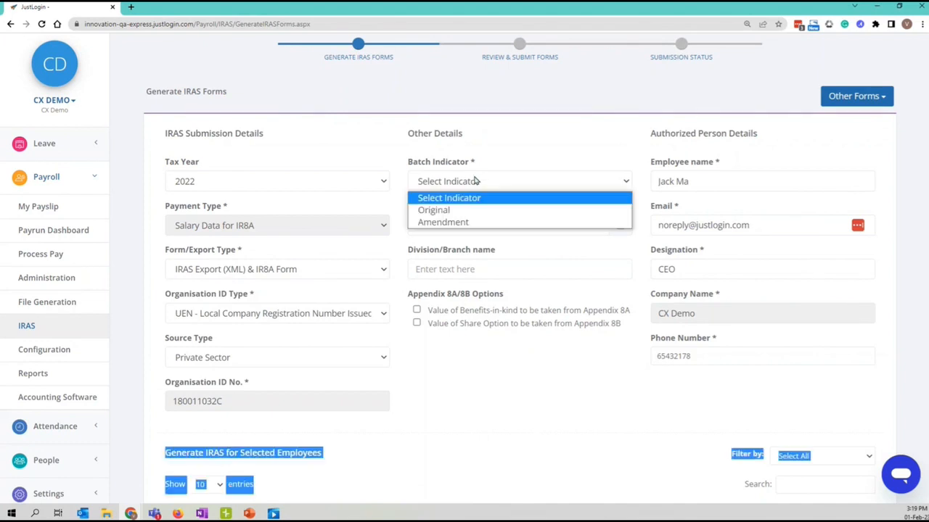
click(435, 210)
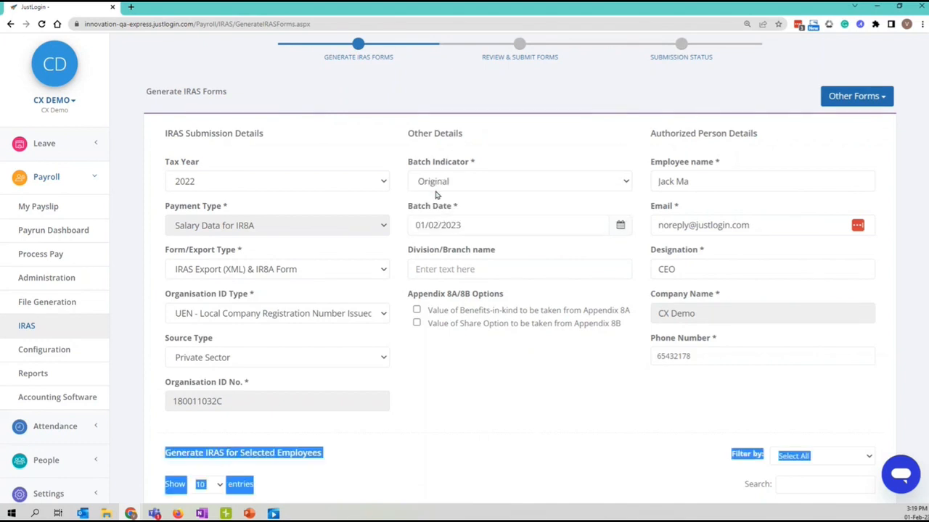
click(508, 400)
Take benefits-in-kind values from Appendix 8A and share option values from Appendix 8B.
scroll(522, 388, down, 1)
click(416, 261)
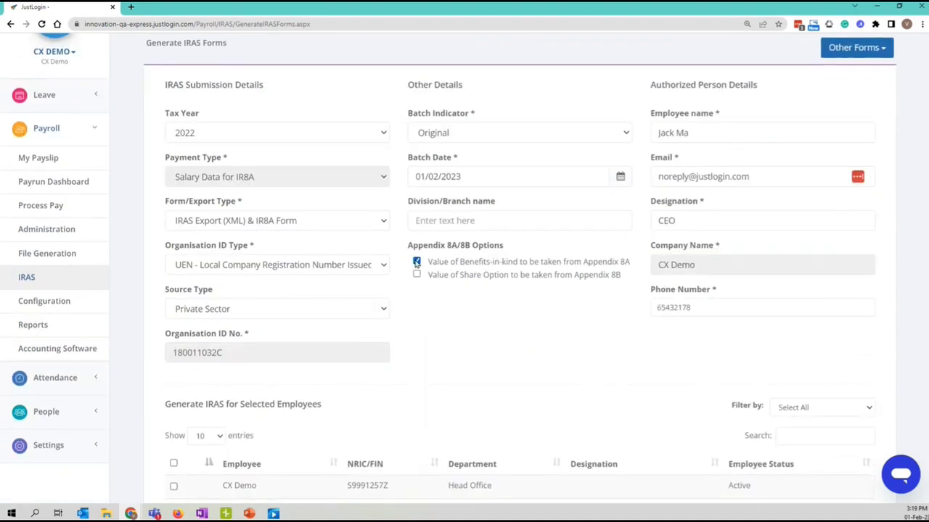
scroll(480, 358, down, 2)
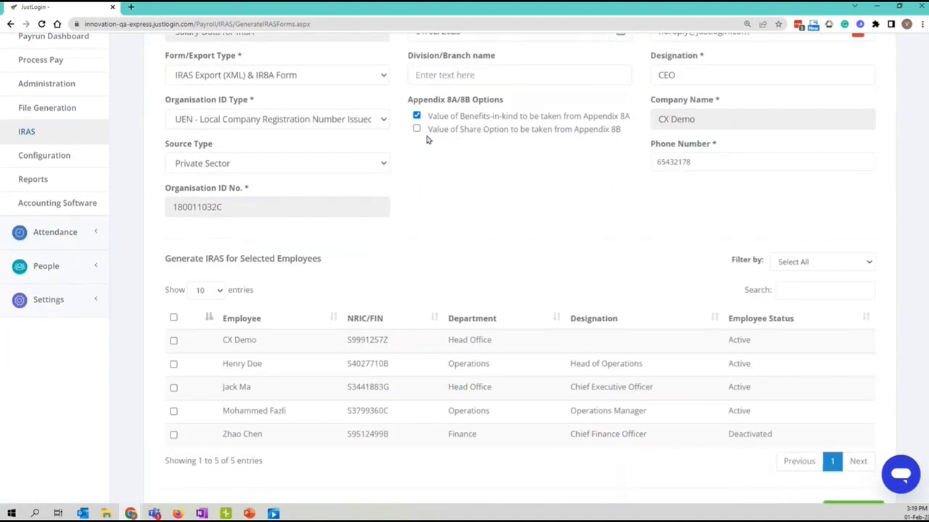
click(416, 129)
scroll(462, 218, down, 1)
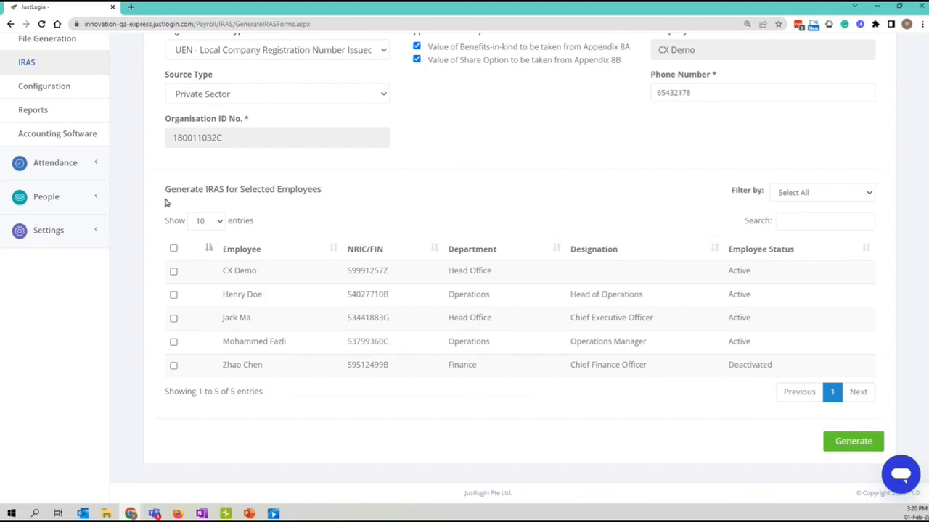
Select only the head of operations and the chief executive officer for generation.
drag(170, 190, 336, 195)
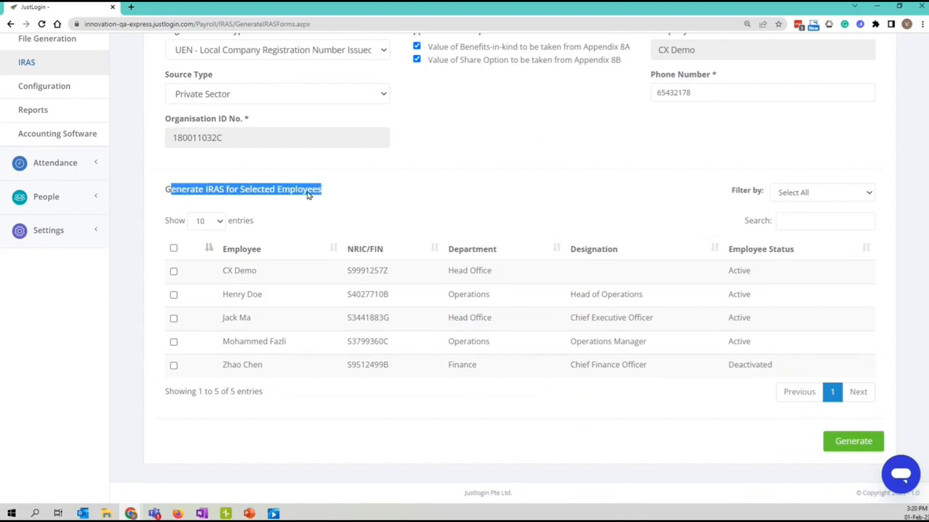
click(307, 245)
click(173, 249)
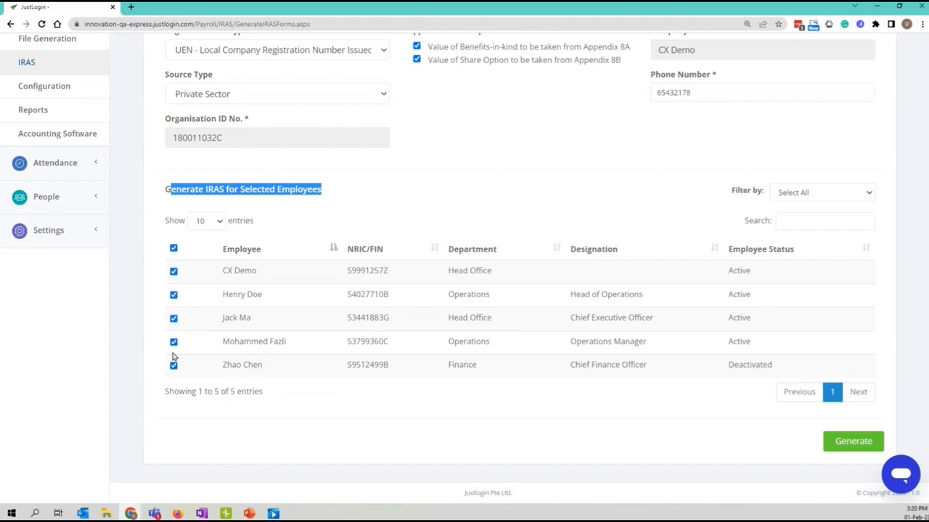
click(174, 250)
click(173, 295)
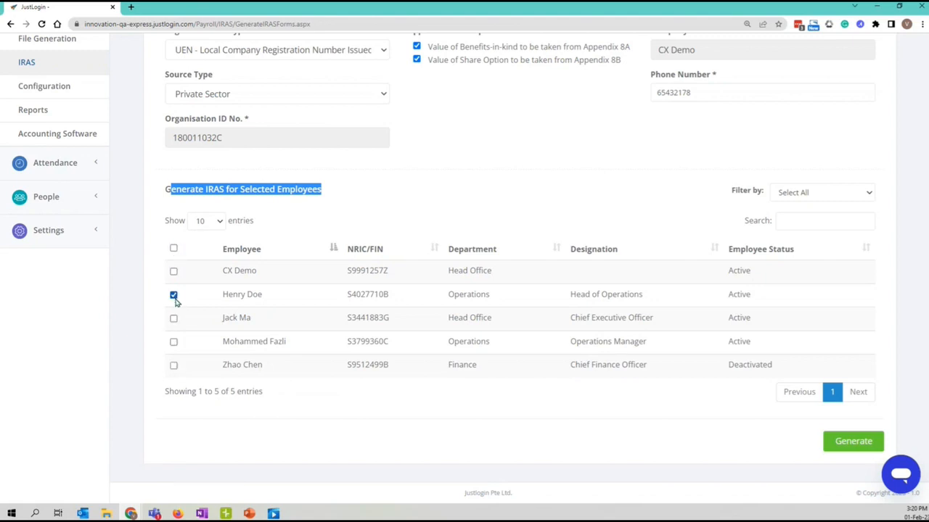
click(174, 318)
scroll(196, 370, up, 1)
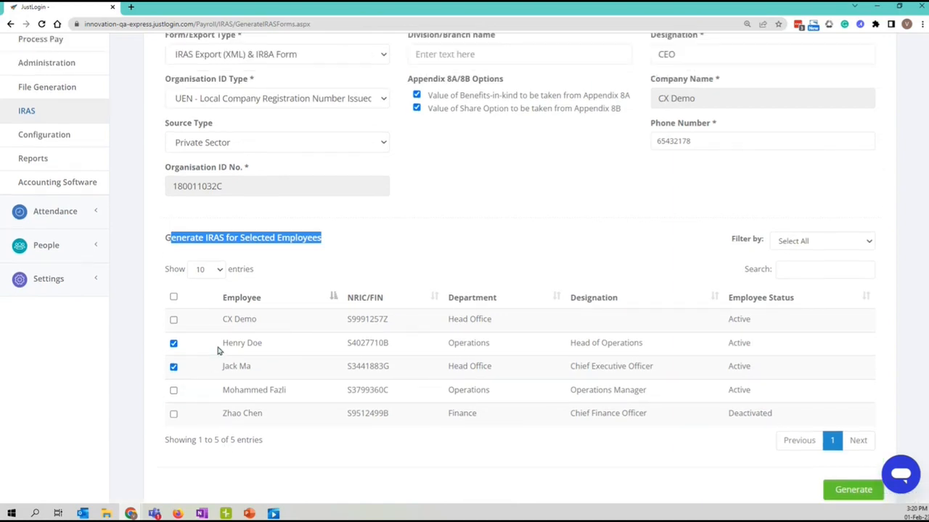
click(698, 479)
scroll(790, 483, down, 1)
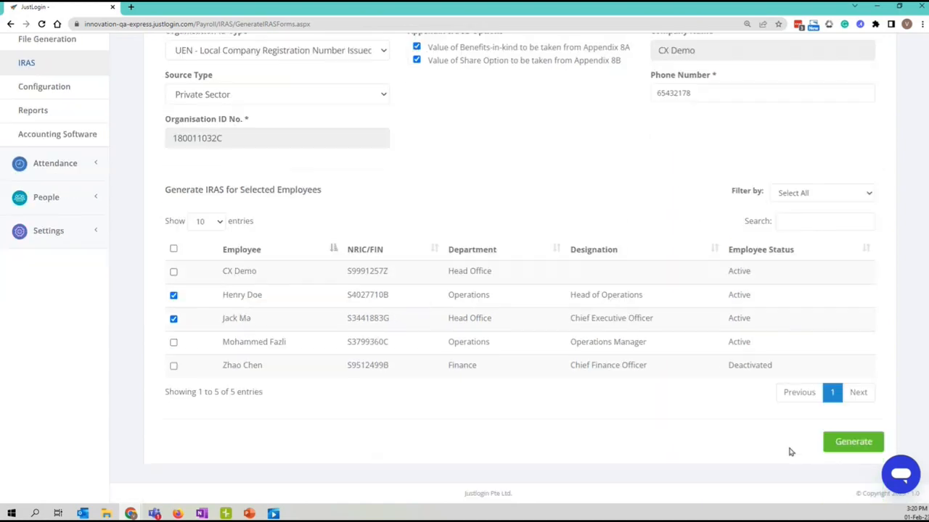
click(865, 445)
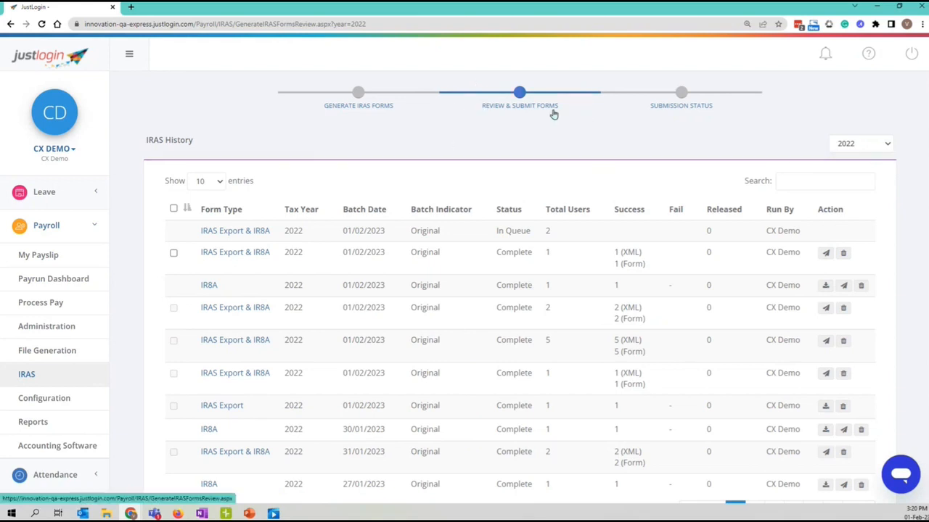
scroll(458, 151, down, 1)
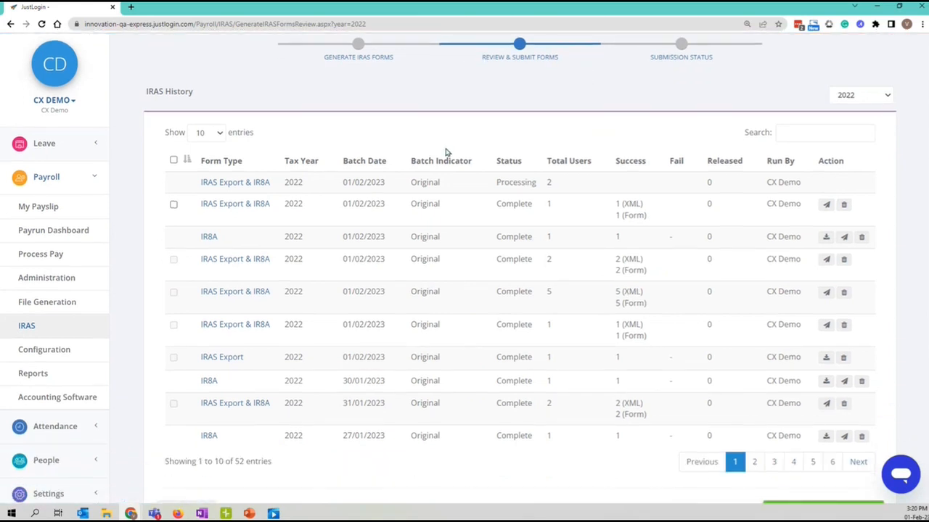
double_click(521, 163)
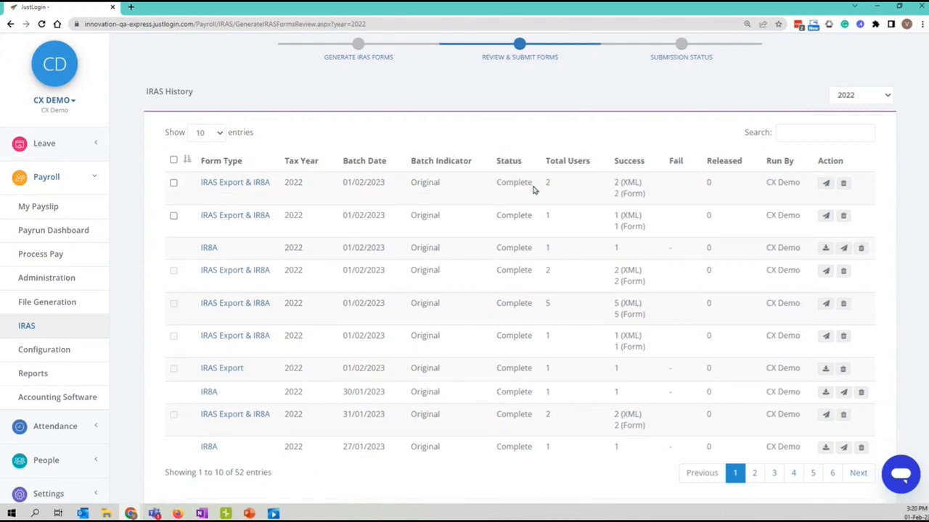
double_click(501, 186)
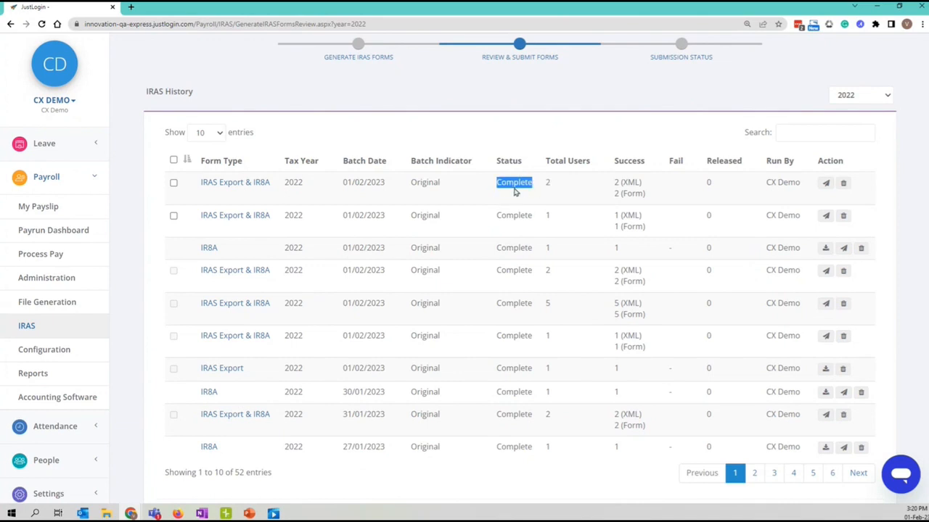
click(556, 192)
drag(549, 167, 595, 168)
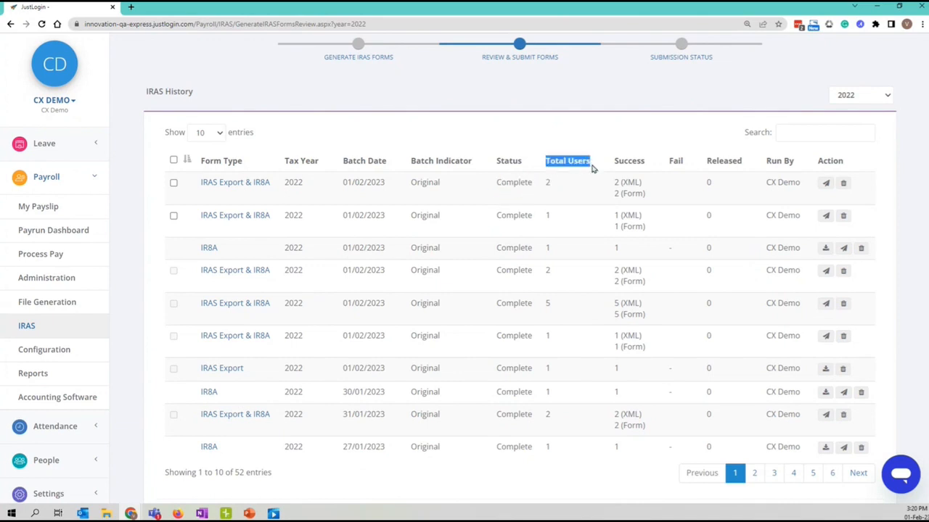
double_click(548, 183)
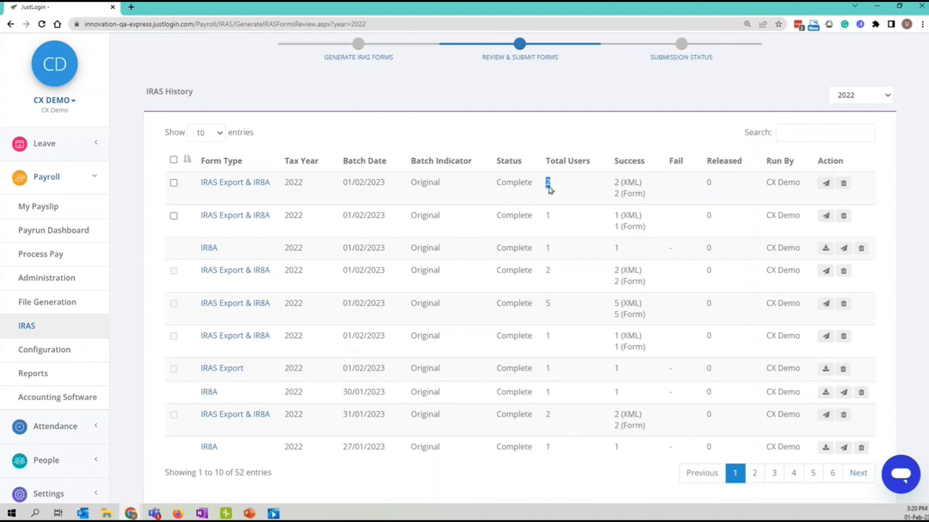
click(573, 194)
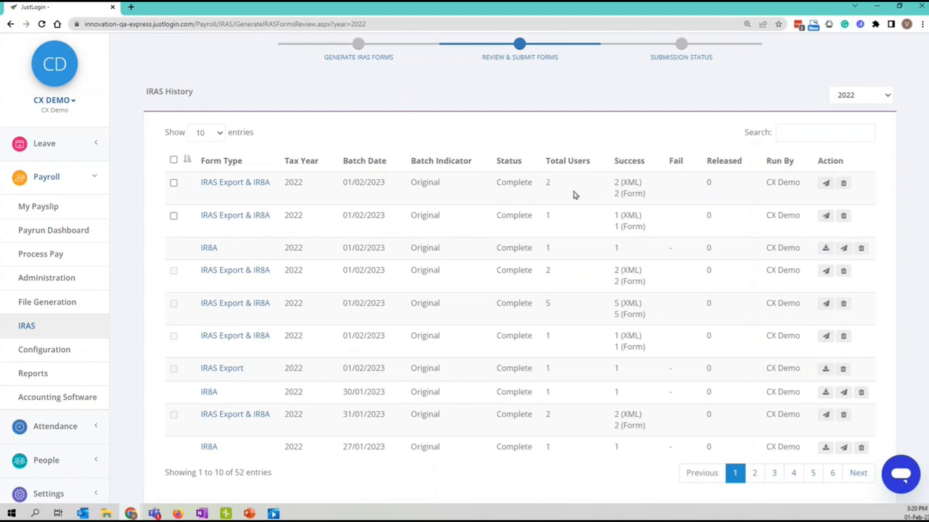
double_click(624, 162)
drag(626, 195, 649, 200)
click(826, 183)
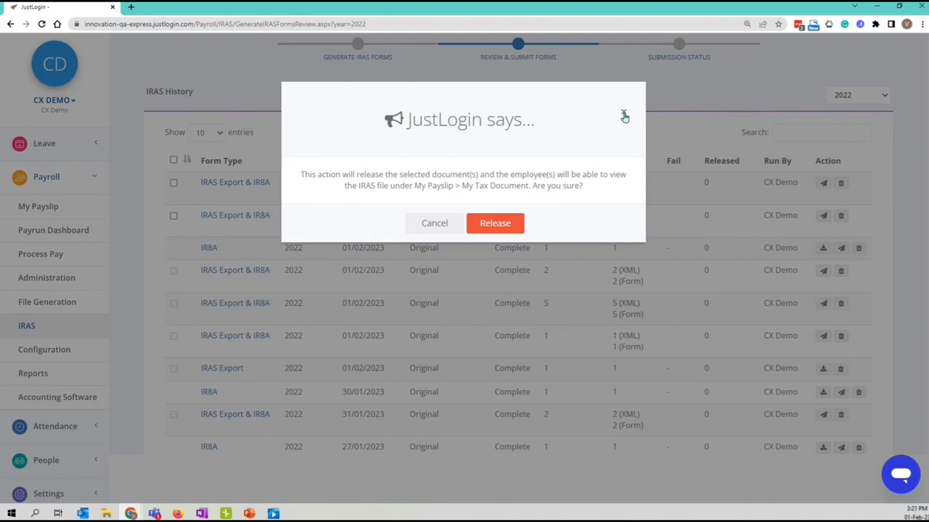
click(622, 115)
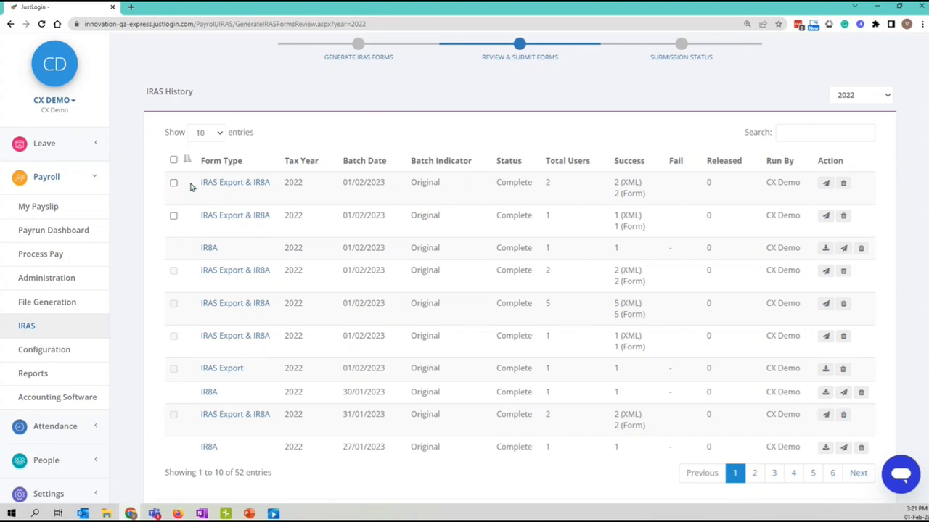
Tick the newest IRAS Export & IR8A batch (01/02/2023, 2 users) in the IRAS History table.
scroll(188, 218, down, 1)
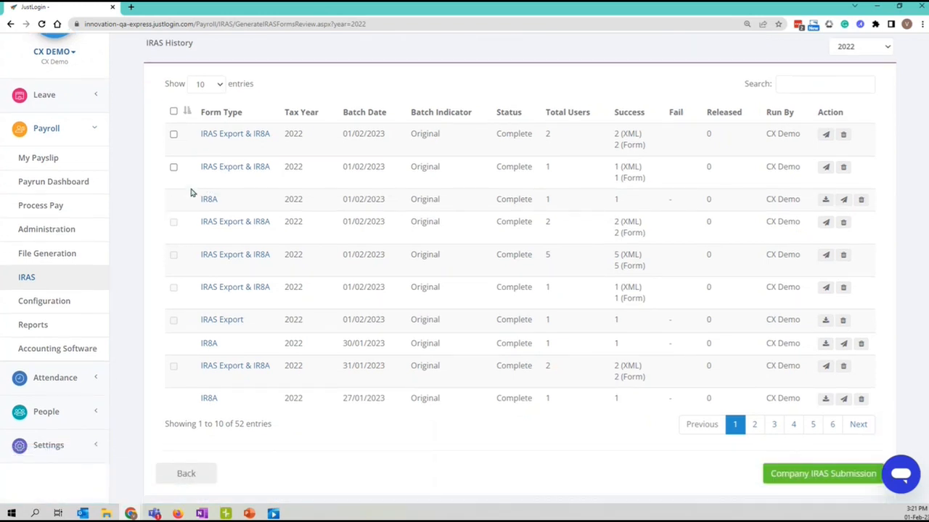
scroll(171, 218, up, 1)
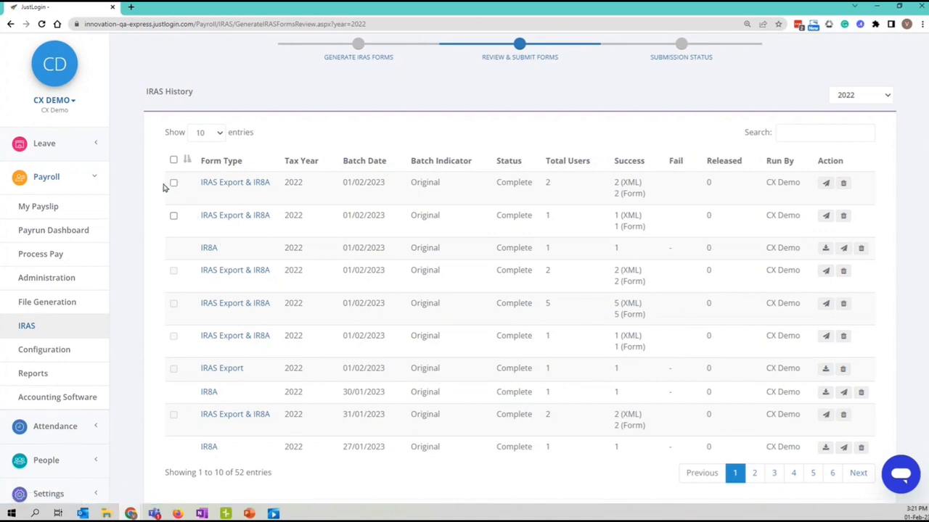
scroll(164, 188, down, 1)
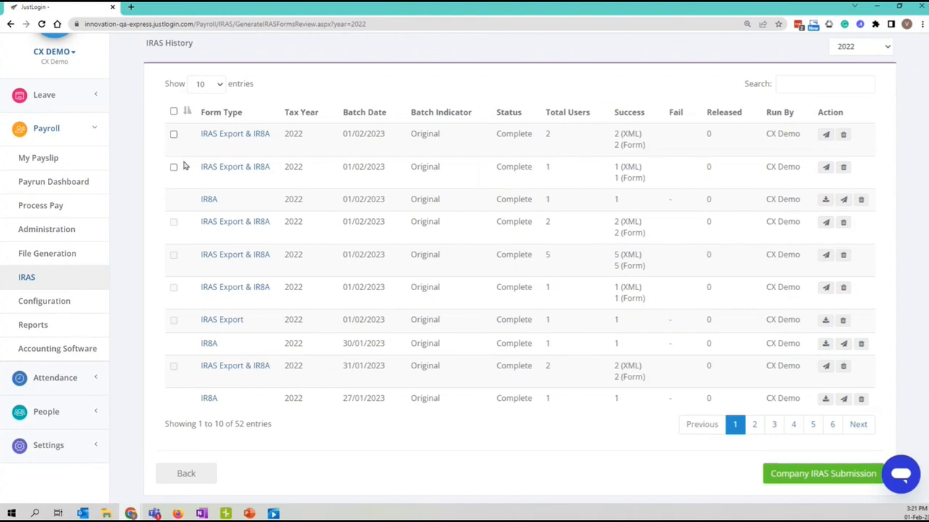
drag(199, 201, 227, 206)
click(188, 193)
click(174, 135)
scroll(534, 396, down, 1)
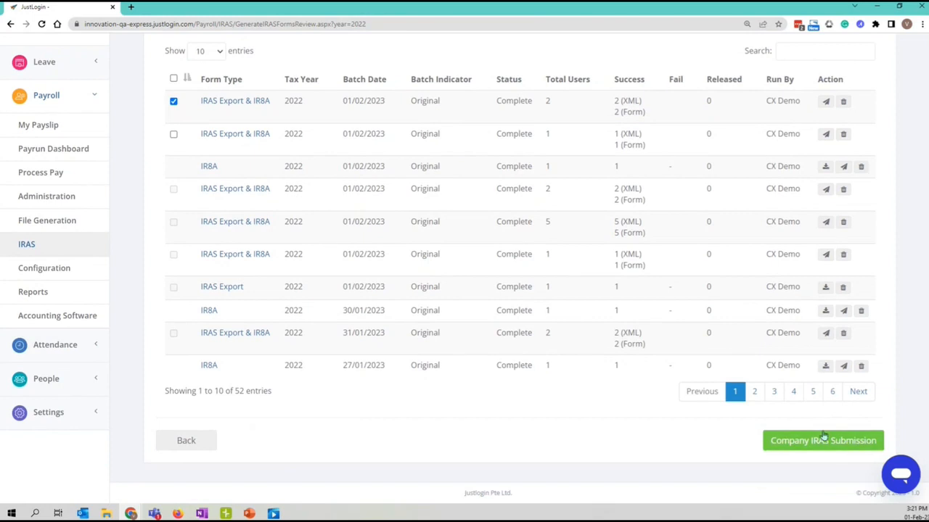
scroll(242, 240, up, 1)
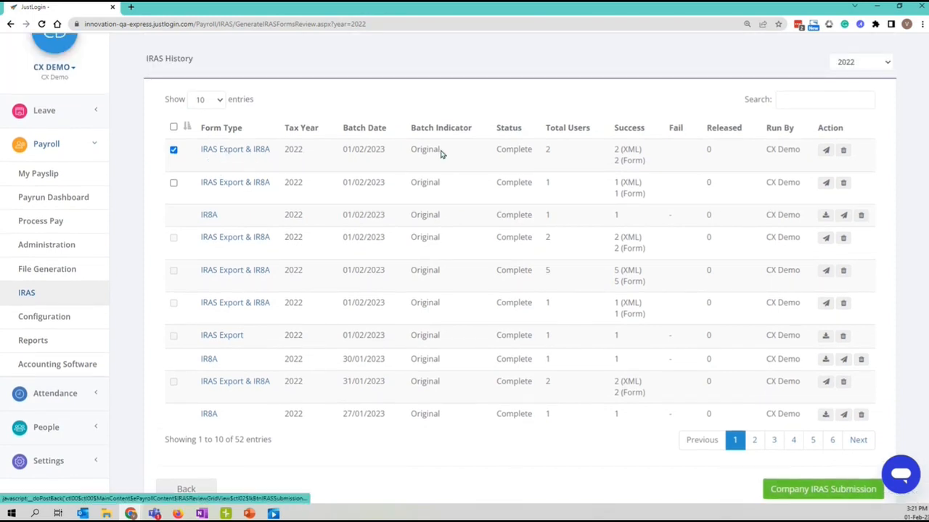
scroll(331, 124, down, 2)
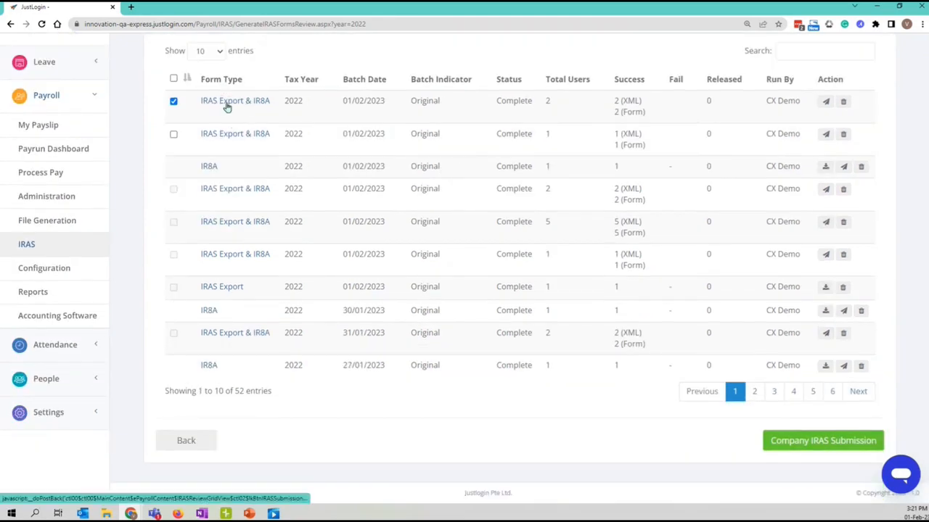
Download the first employee's IR8A form PDF from the Tax File Download section.
scroll(289, 115, down, 5)
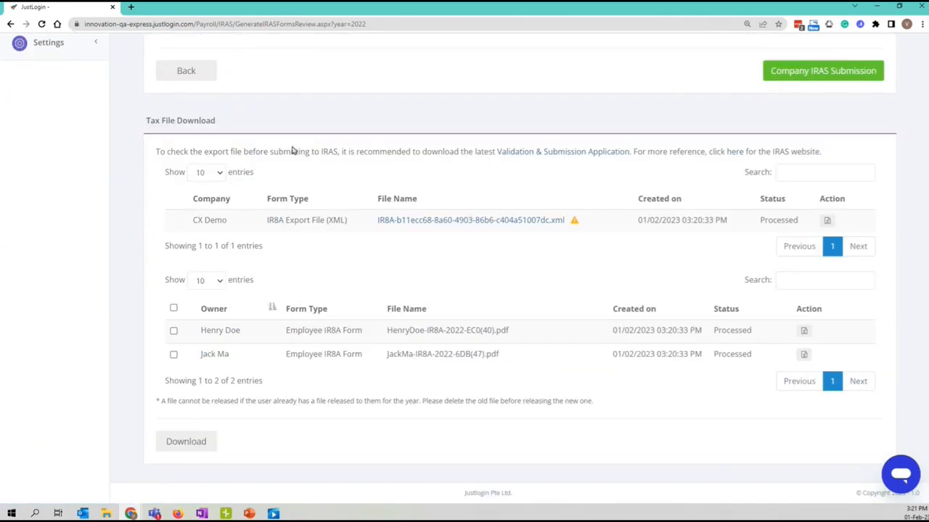
scroll(294, 150, up, 3)
scroll(250, 241, down, 3)
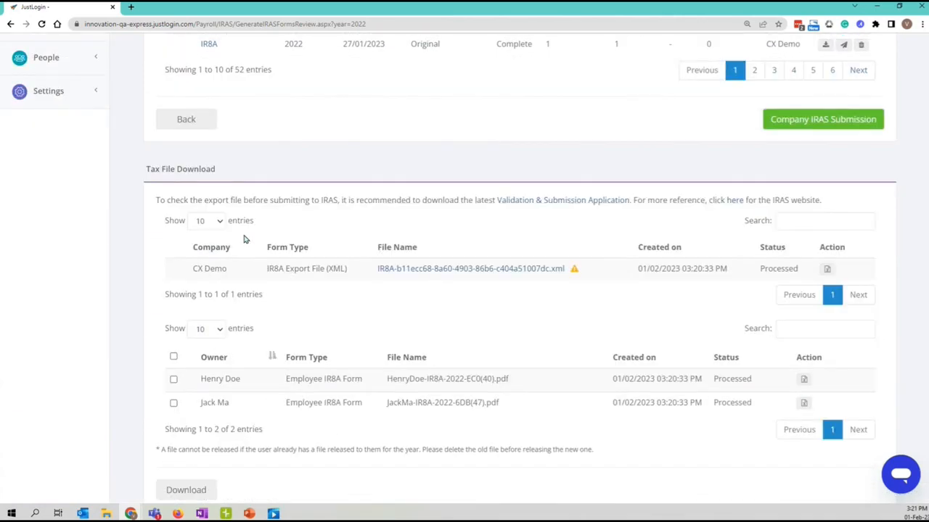
drag(148, 127, 216, 124)
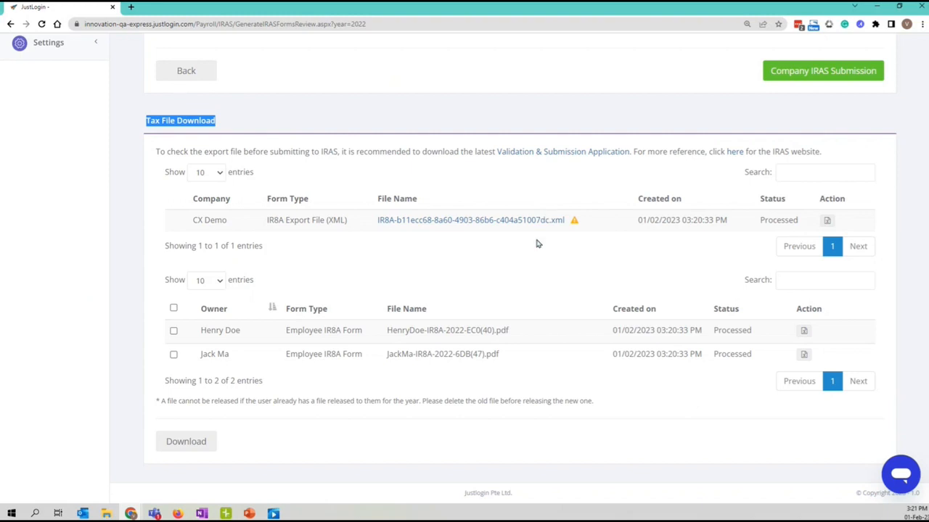
click(511, 254)
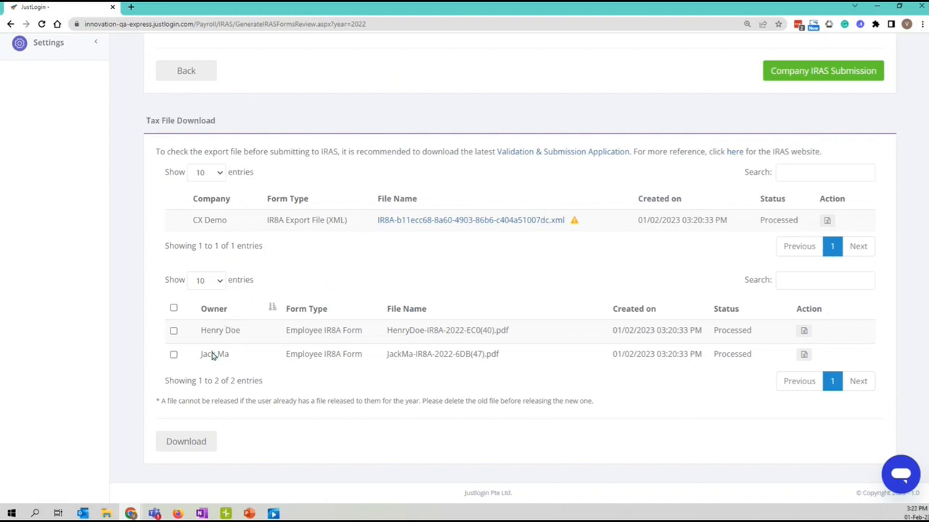
click(803, 331)
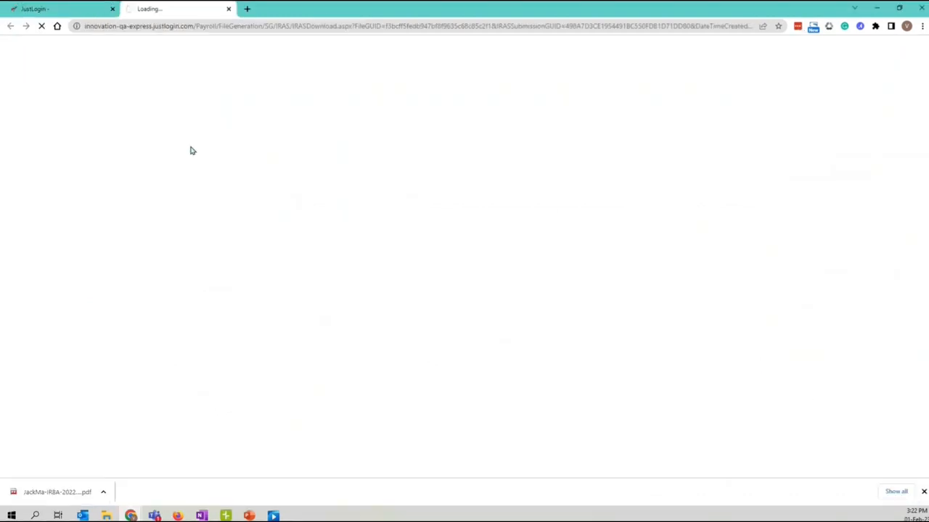
click(69, 13)
Inspect the IR8A export XML's warning that it needs Appendix 8A.
scroll(702, 418, up, 1)
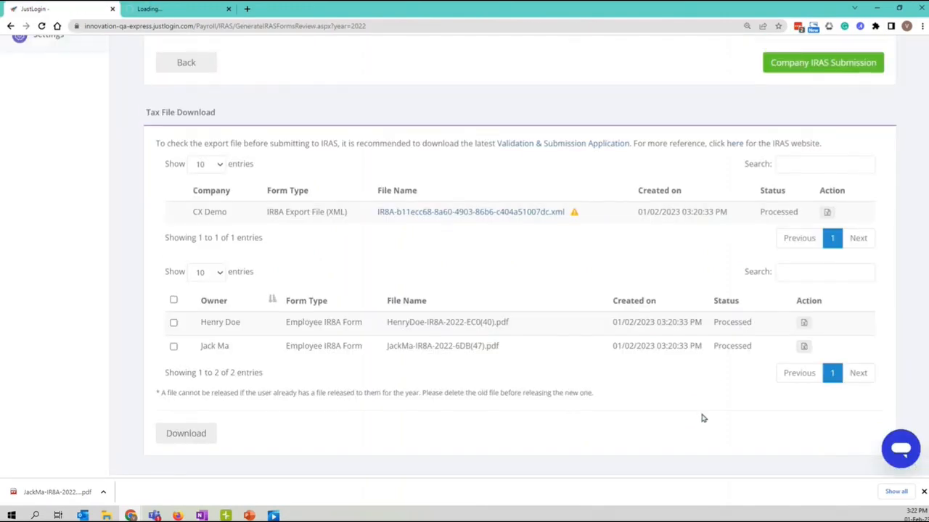
scroll(702, 418, up, 2)
mouse_move(573, 342)
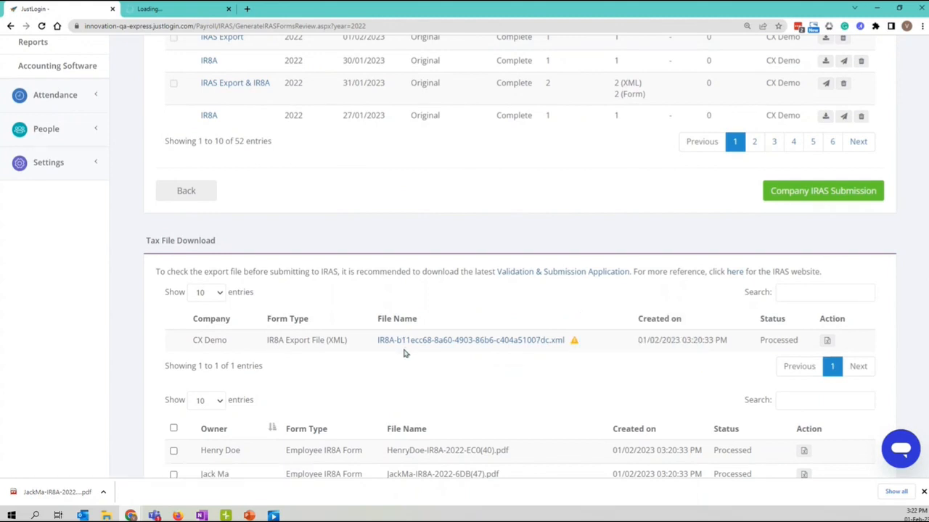
scroll(574, 346, down, 2)
scroll(576, 347, up, 1)
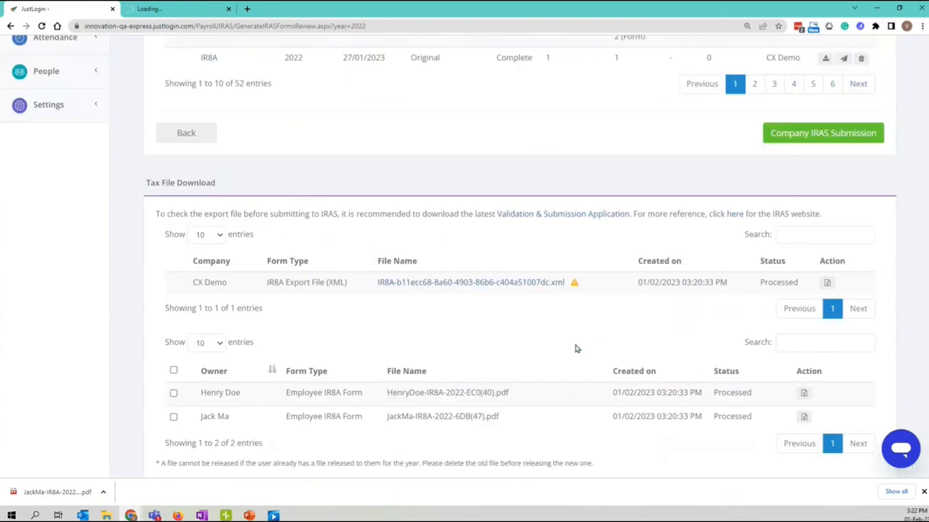
mouse_move(574, 295)
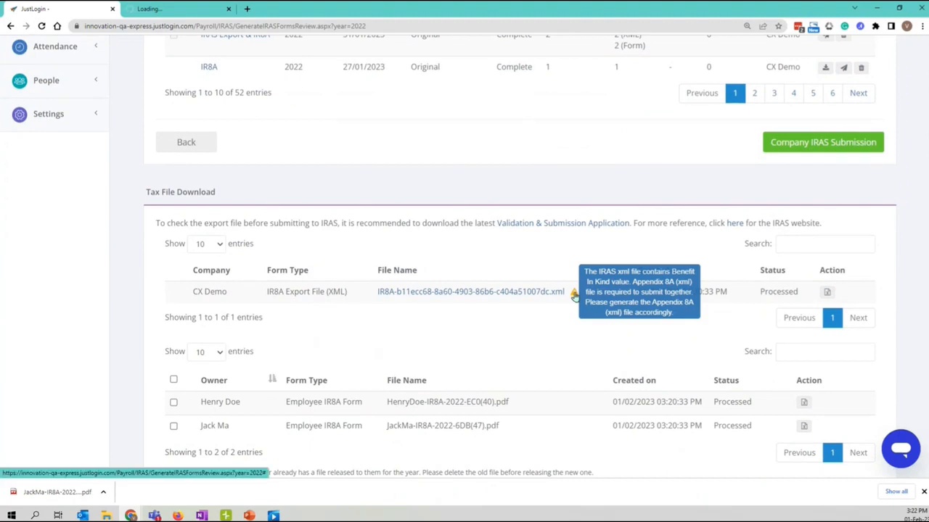
scroll(574, 296, down, 2)
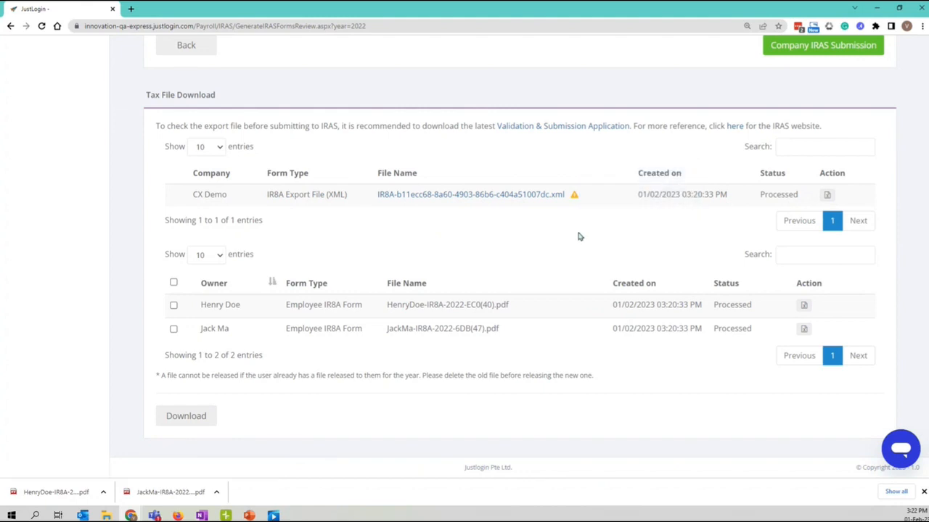
scroll(572, 326, up, 3)
scroll(574, 344, down, 3)
mouse_move(573, 196)
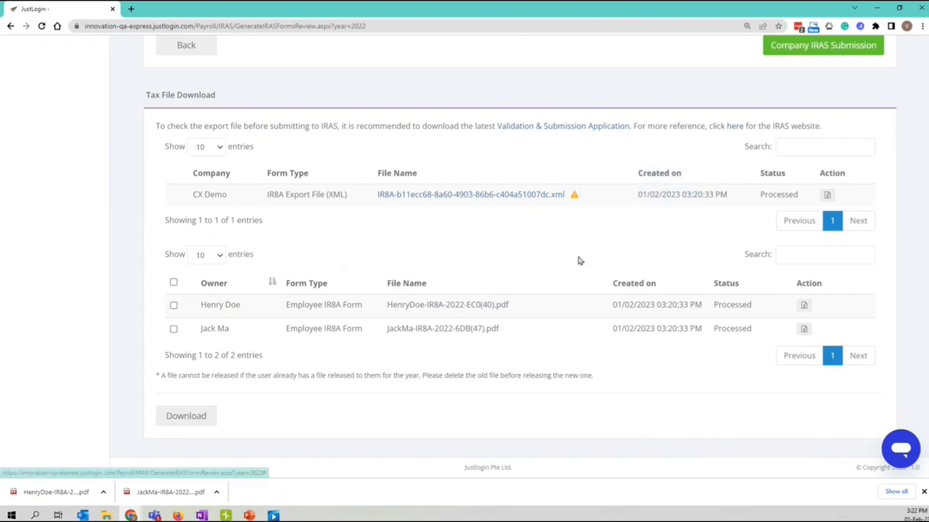
scroll(578, 261, up, 3)
scroll(556, 352, up, 2)
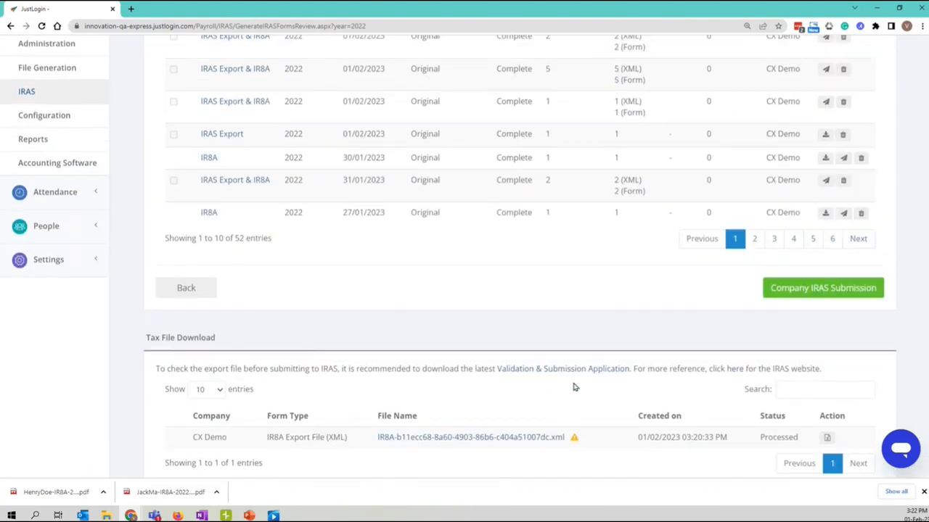
scroll(240, 301, down, 3)
scroll(629, 435, down, 2)
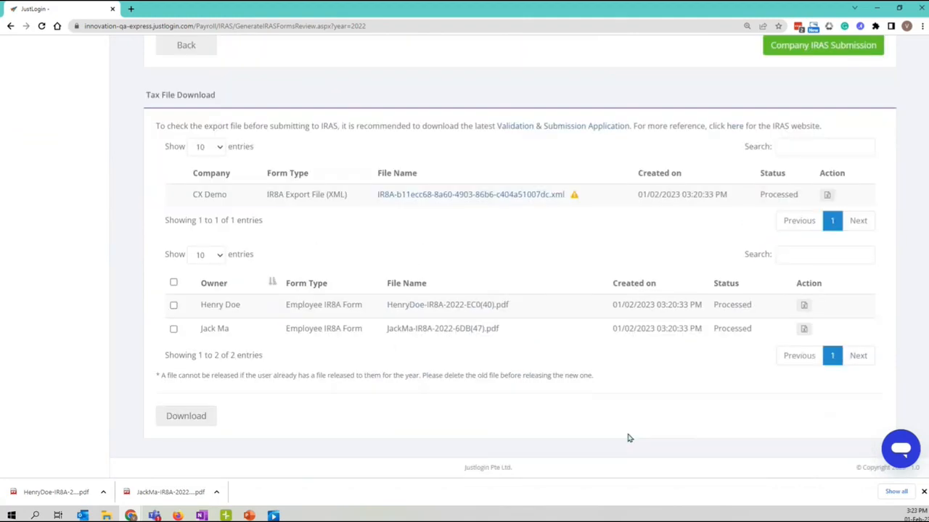
scroll(636, 468, up, 7)
scroll(691, 446, down, 5)
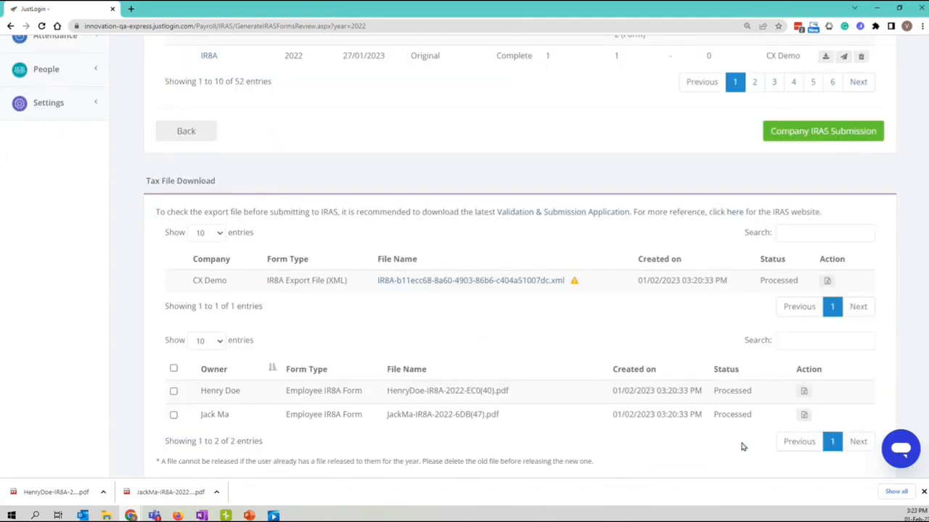
scroll(740, 444, up, 3)
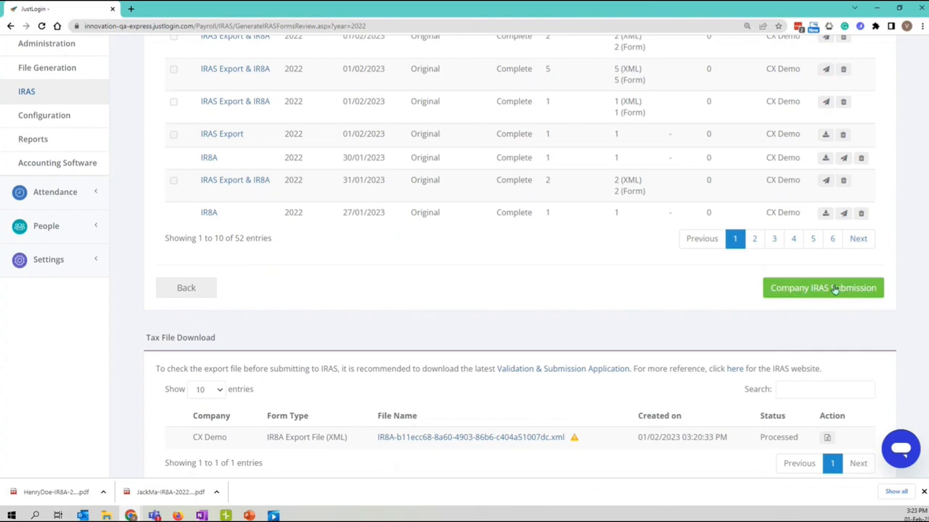
scroll(835, 290, up, 3)
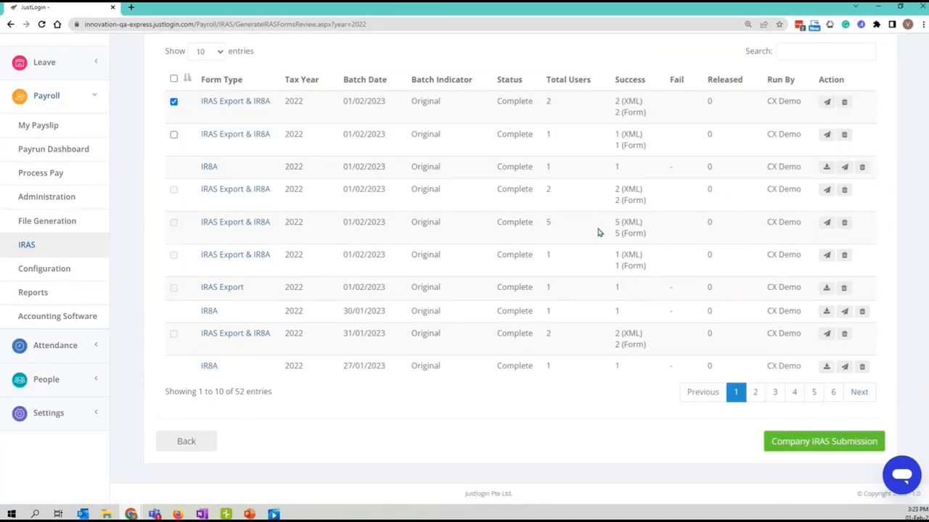
Confirm Company IRAS Submission of the ticked batch and reposition the Singpass login window.
click(794, 439)
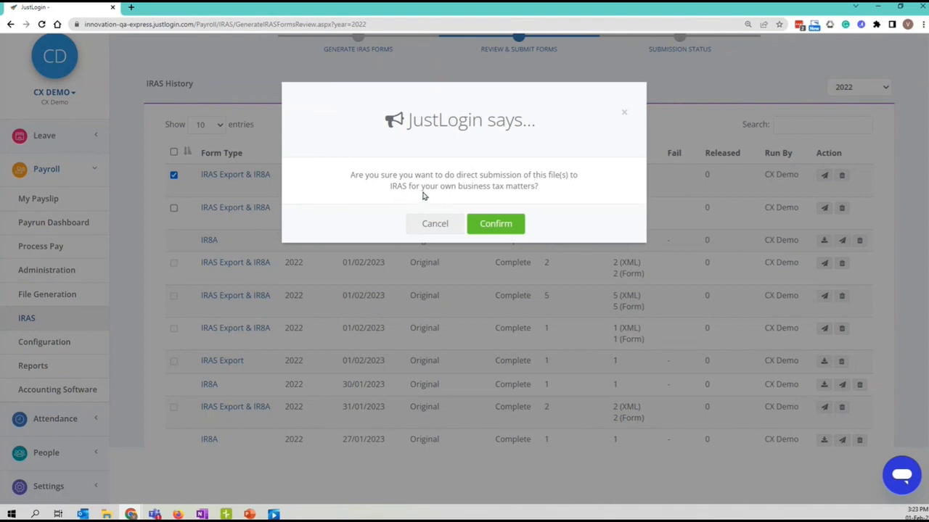
click(515, 226)
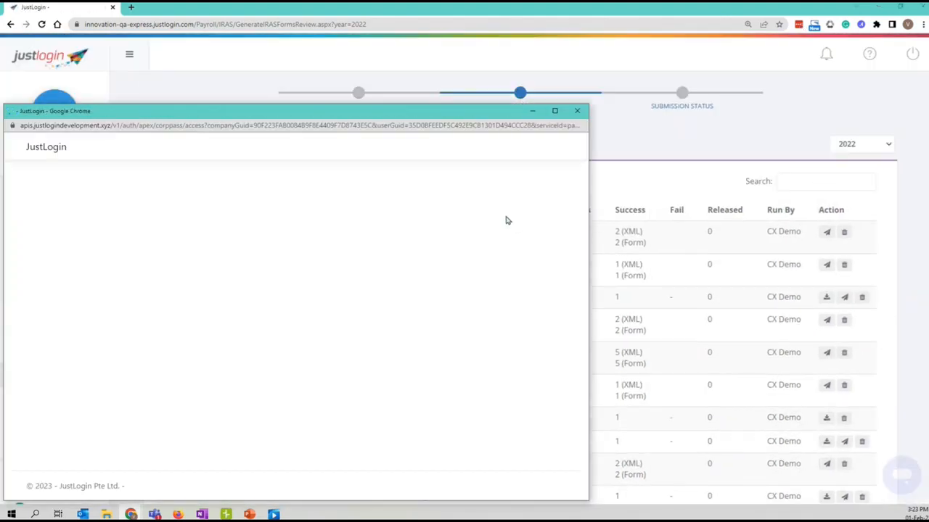
drag(217, 109, 347, 51)
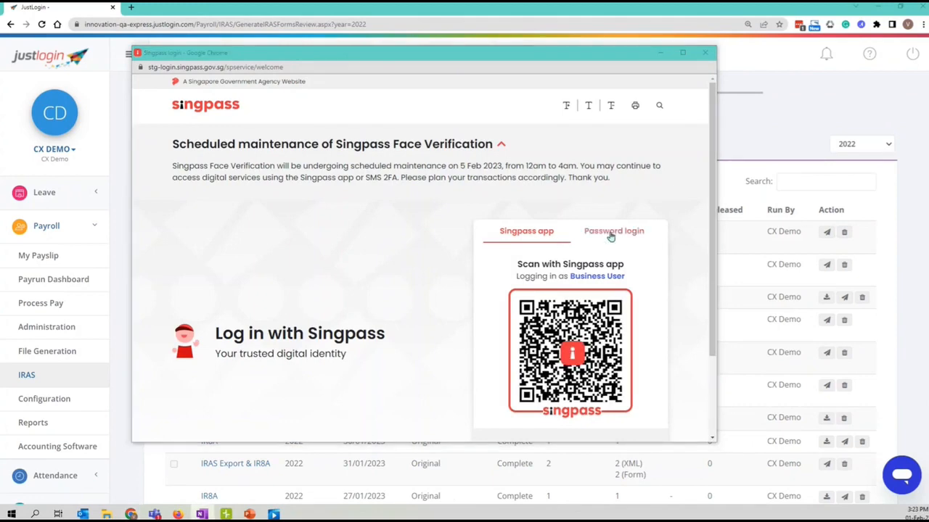
Log in to Singpass with the business user's ID and password.
click(612, 233)
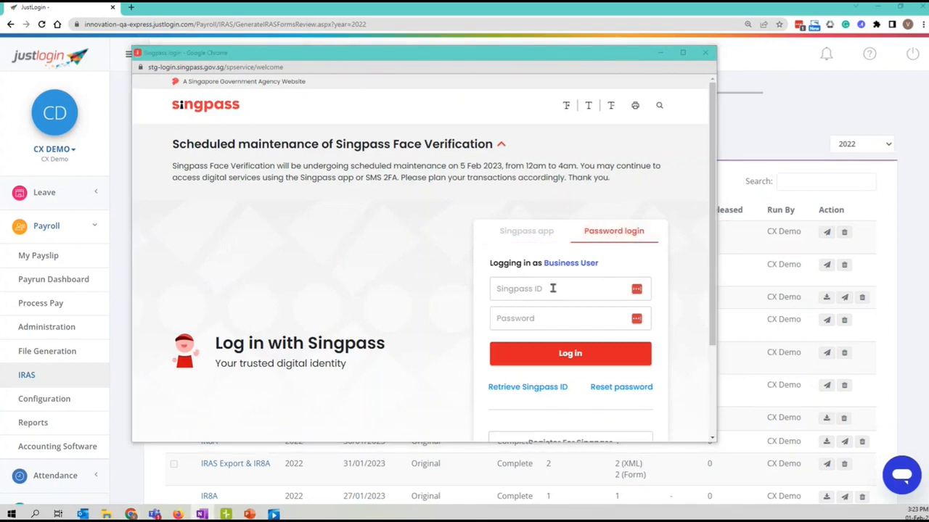
click(554, 288)
click(538, 317)
key(ctrl+v)
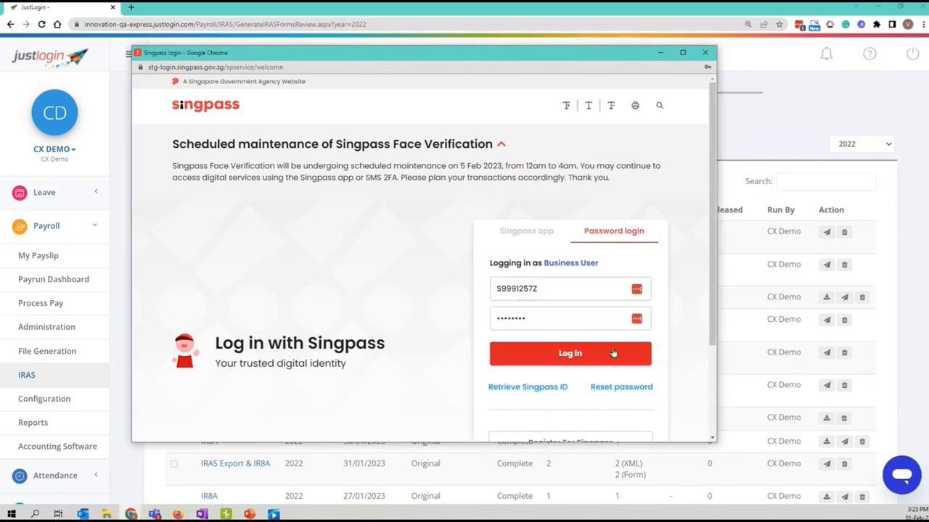
click(600, 355)
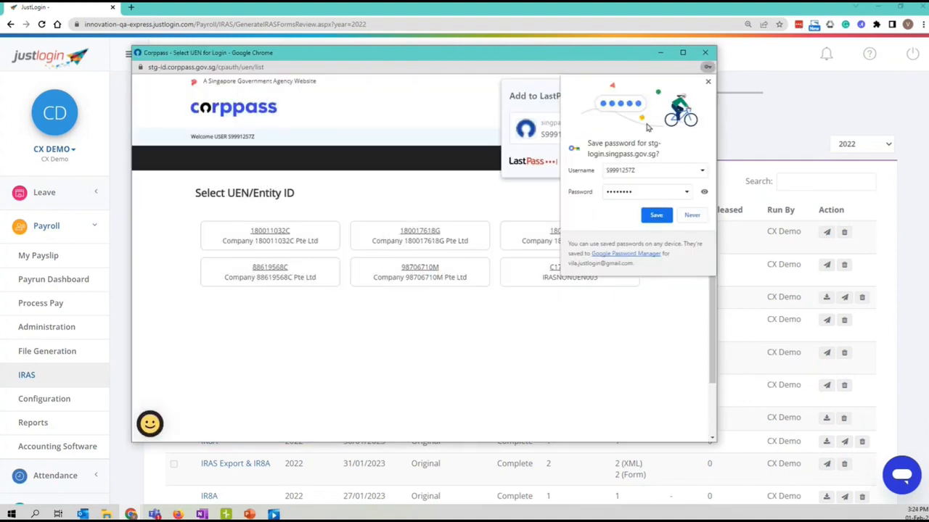
Dismiss the save-password prompts, choose the first company entity and give submission consent.
click(708, 82)
click(612, 161)
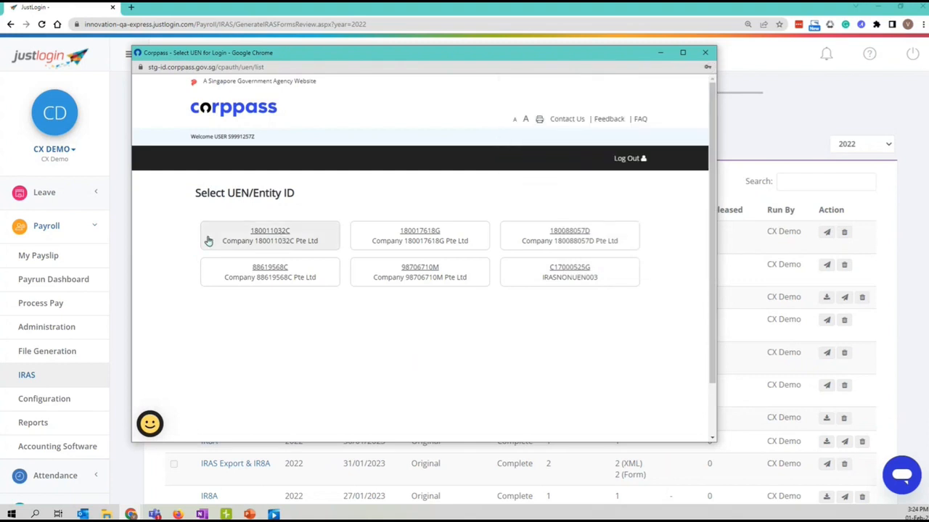
click(324, 242)
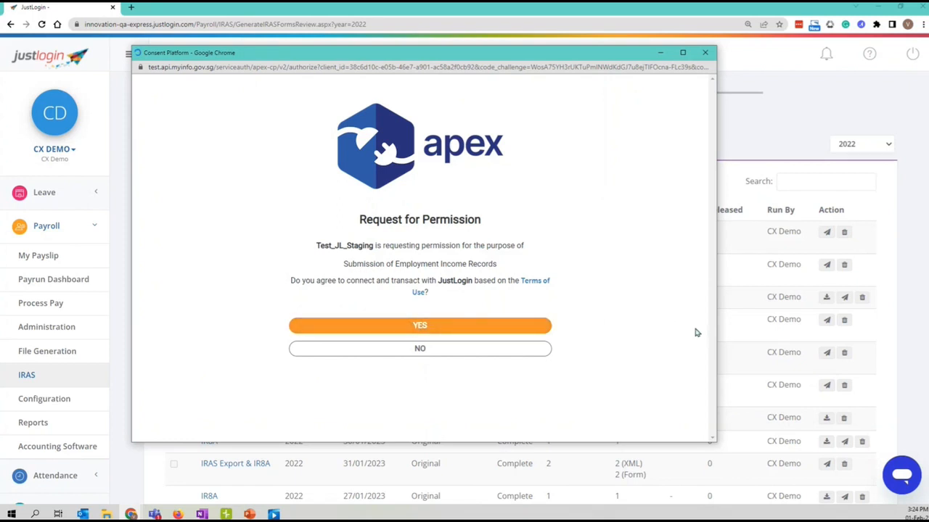
click(657, 108)
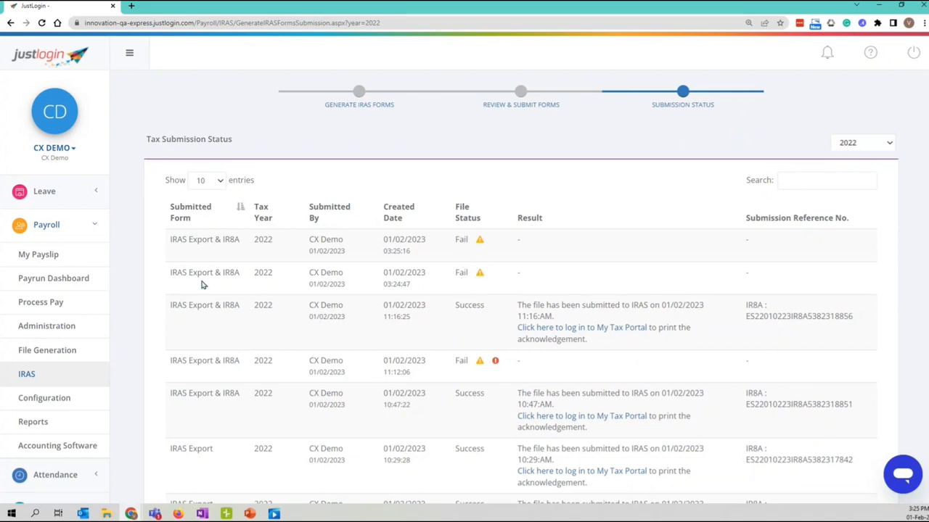
Review the 03:24:47 submission's warnings about missing Appendix 8A and the note that they can be ignored.
click(479, 276)
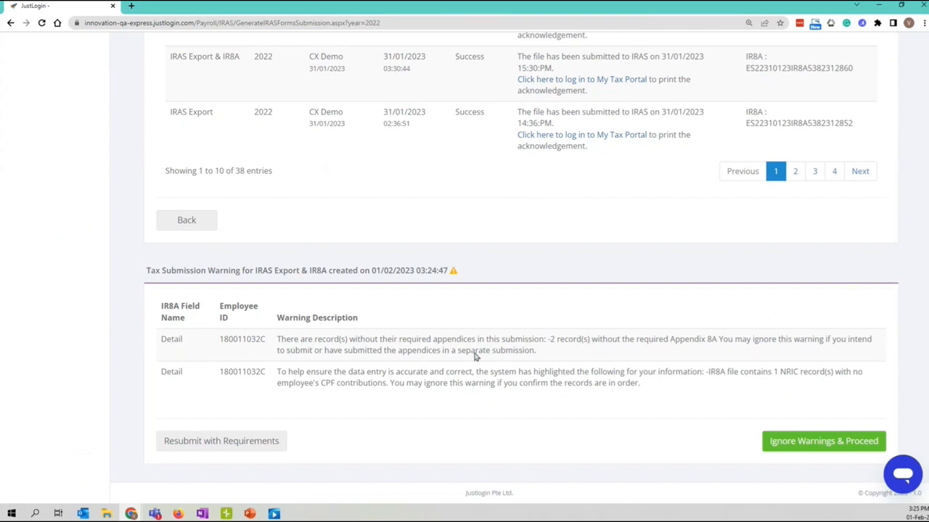
drag(512, 339, 675, 339)
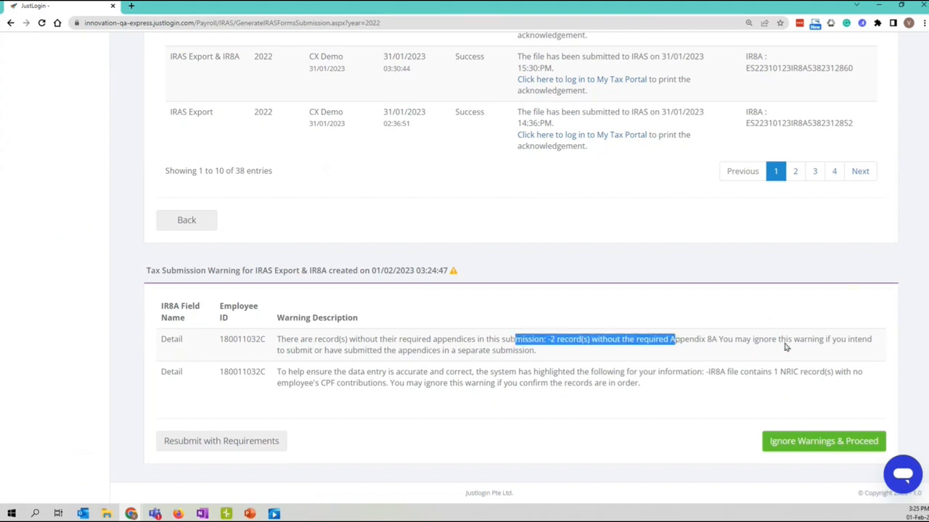
click(730, 355)
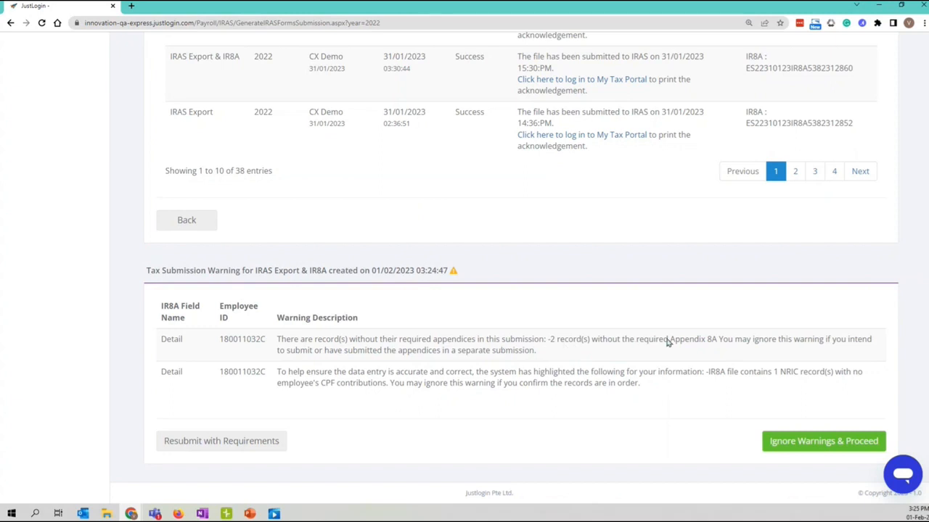
drag(669, 339, 858, 350)
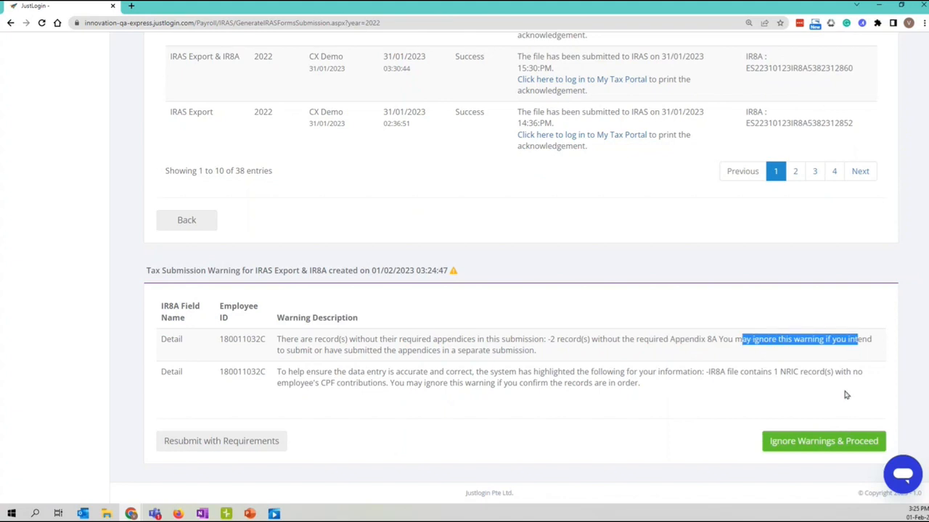
click(798, 368)
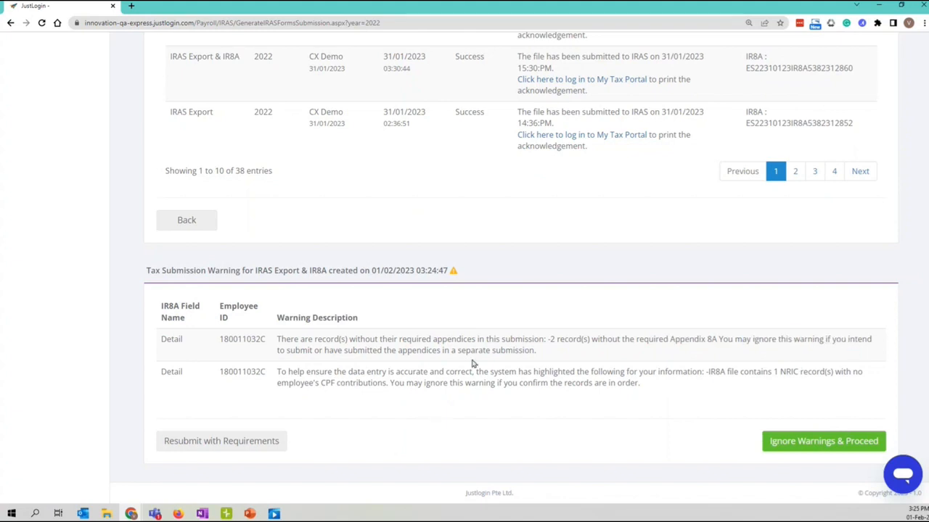
scroll(581, 413, up, 3)
scroll(469, 178, up, 4)
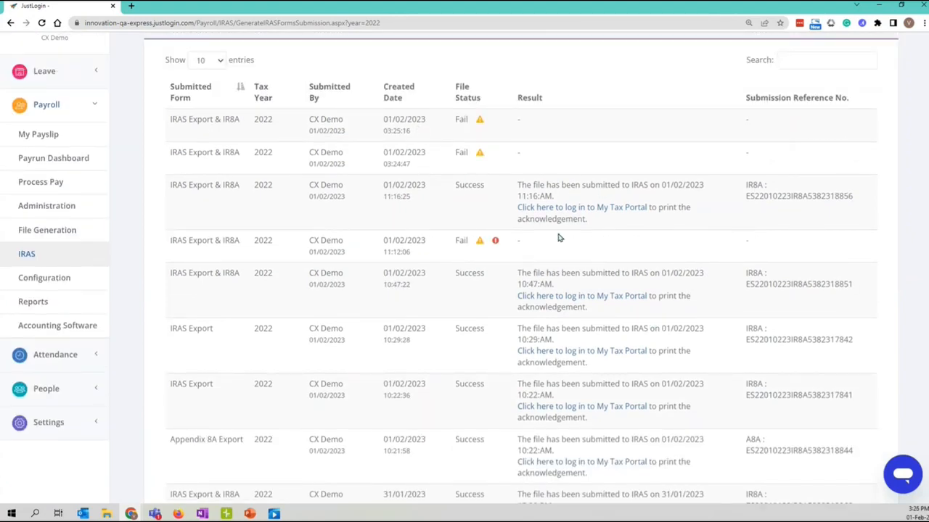
scroll(558, 237, down, 5)
scroll(696, 354, down, 1)
drag(672, 347, 843, 354)
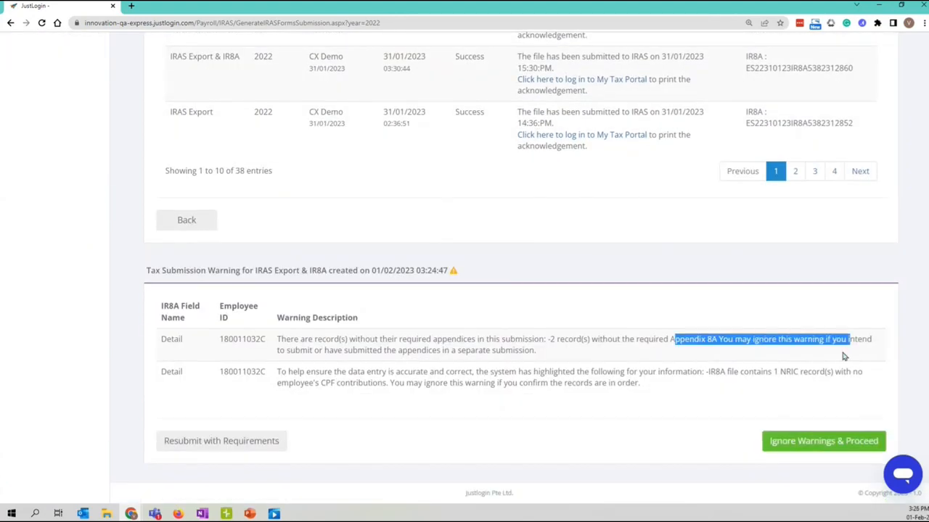
Proceed with the submission ignoring warnings, then review the new row's file-submitted result.
click(826, 448)
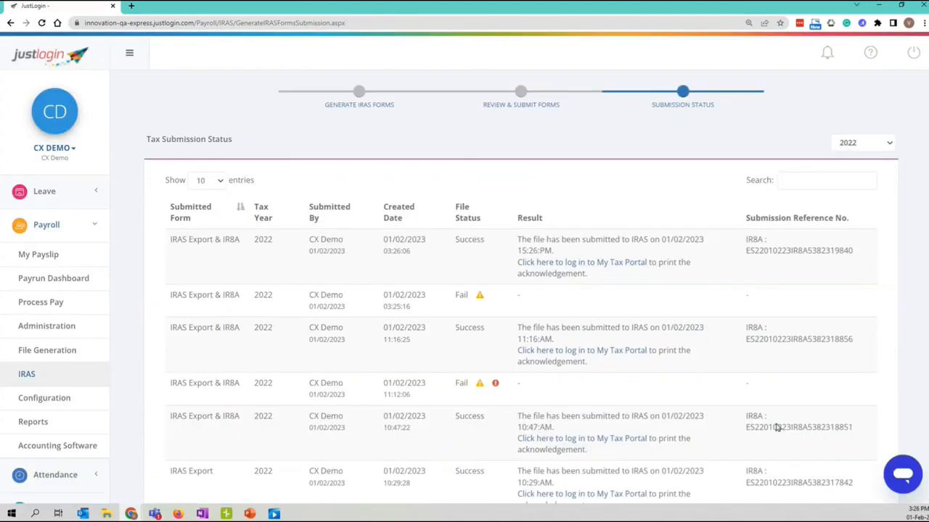
drag(168, 243, 745, 269)
click(571, 255)
drag(518, 241, 624, 245)
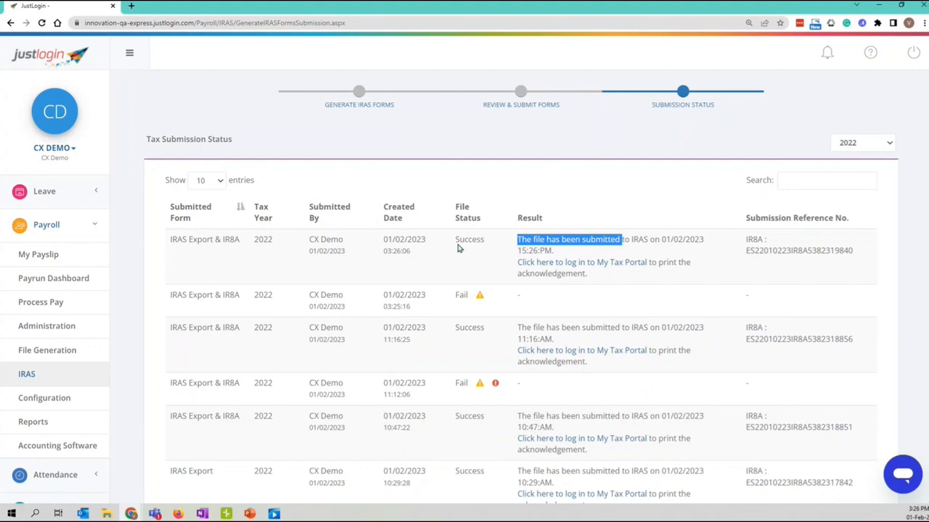
click(499, 251)
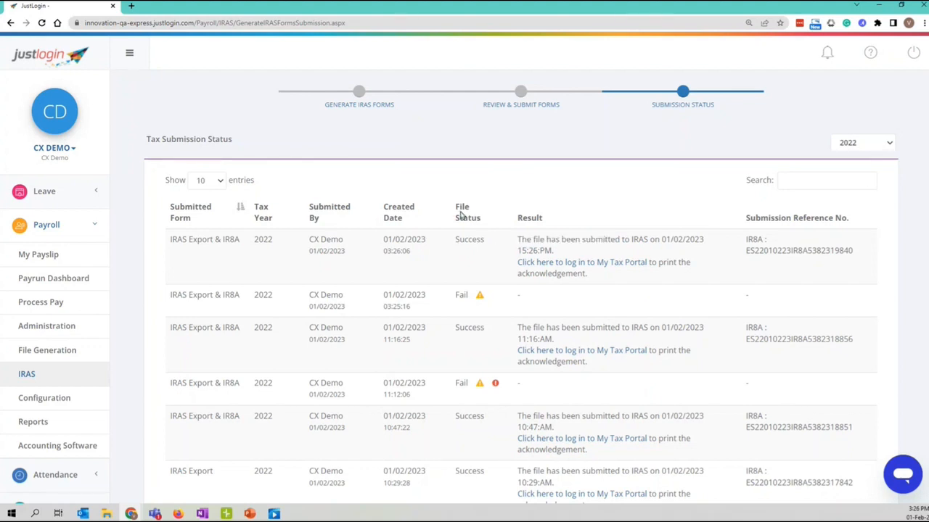
Check the new submission's Success status and its IRAS submission reference number.
drag(457, 242, 496, 242)
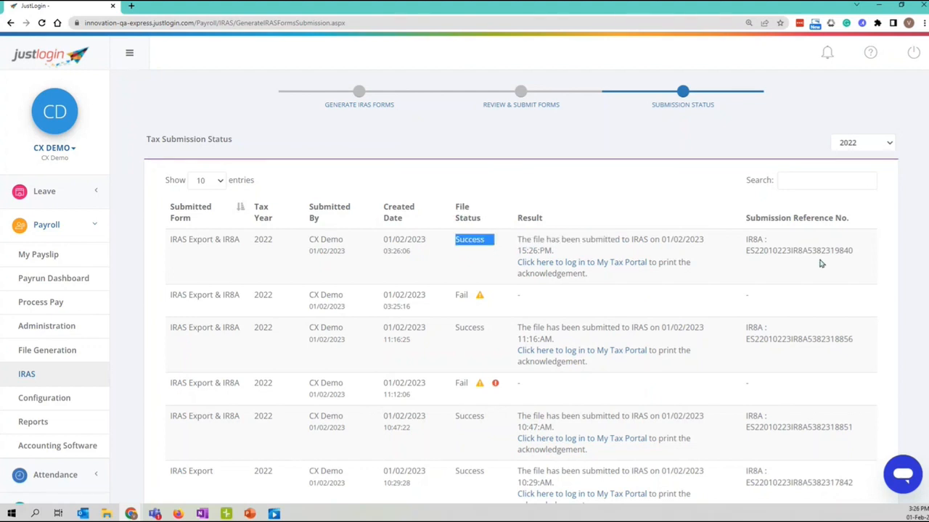
mouse_move(745, 239)
mouse_down()
mouse_move(855, 258)
mouse_move(746, 255)
mouse_move(741, 241)
mouse_up()
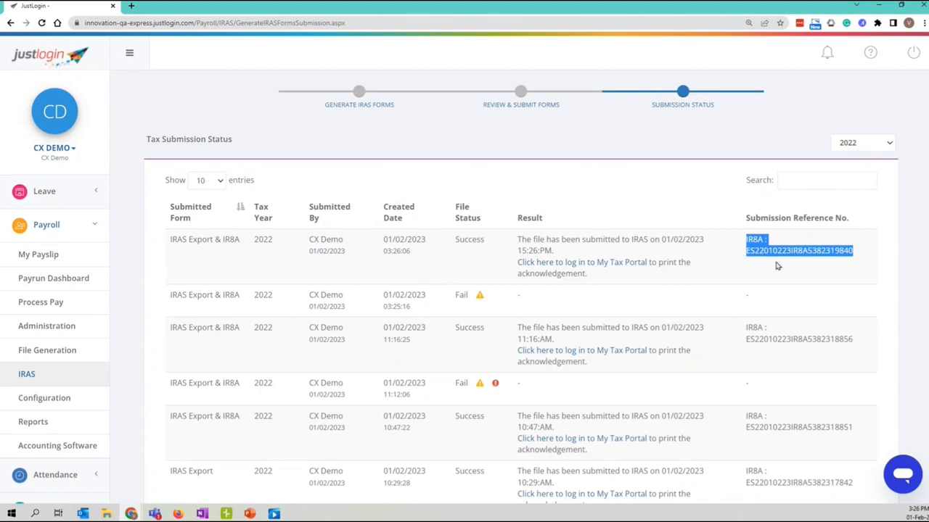
click(755, 263)
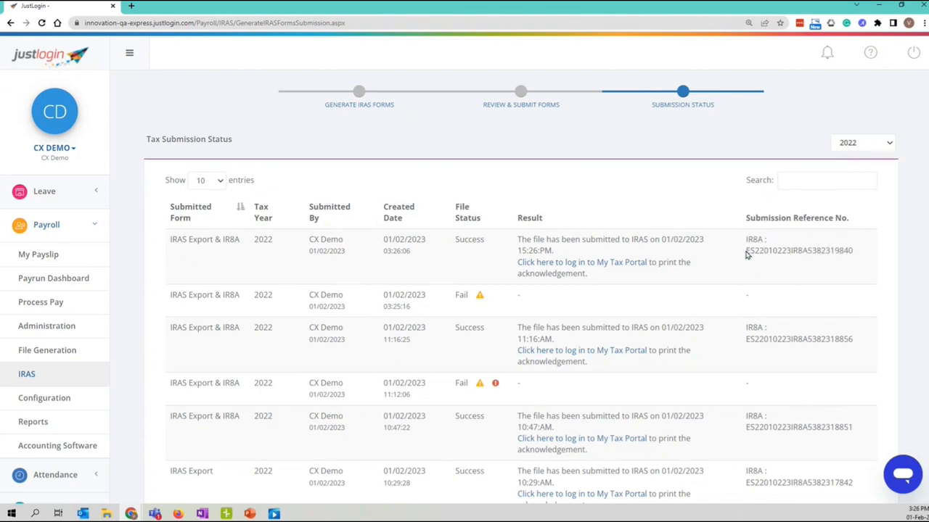
drag(748, 254, 856, 255)
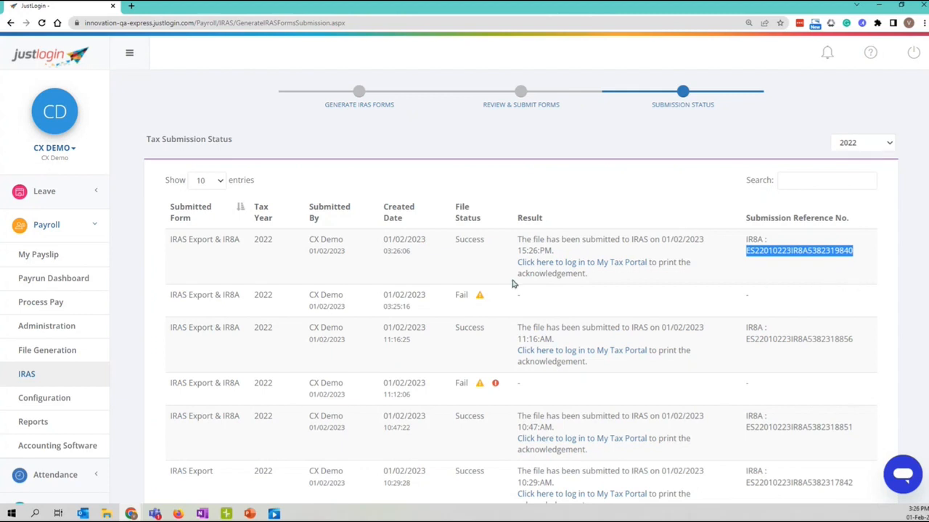
Open the IRAS myTax Portal login in a new tab, then return to JustLogin's 2022 Submission Status list.
click(594, 266)
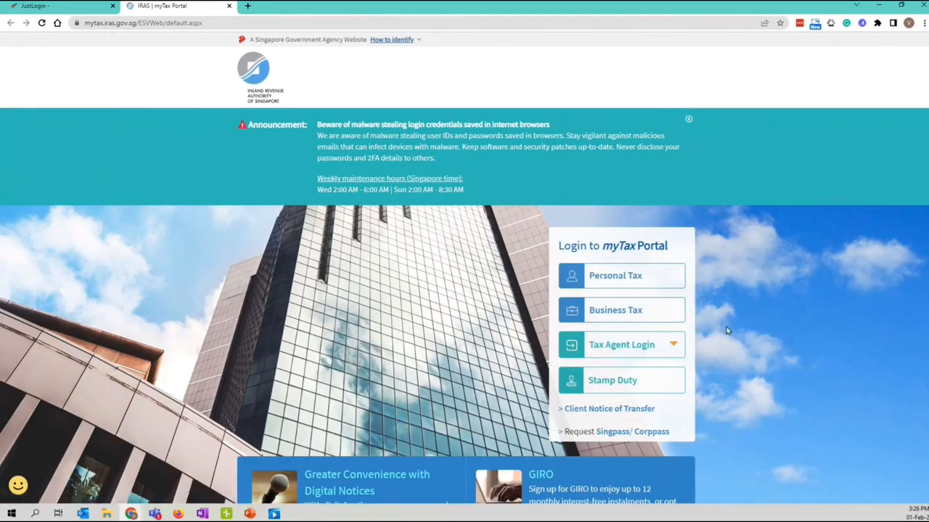
click(62, 11)
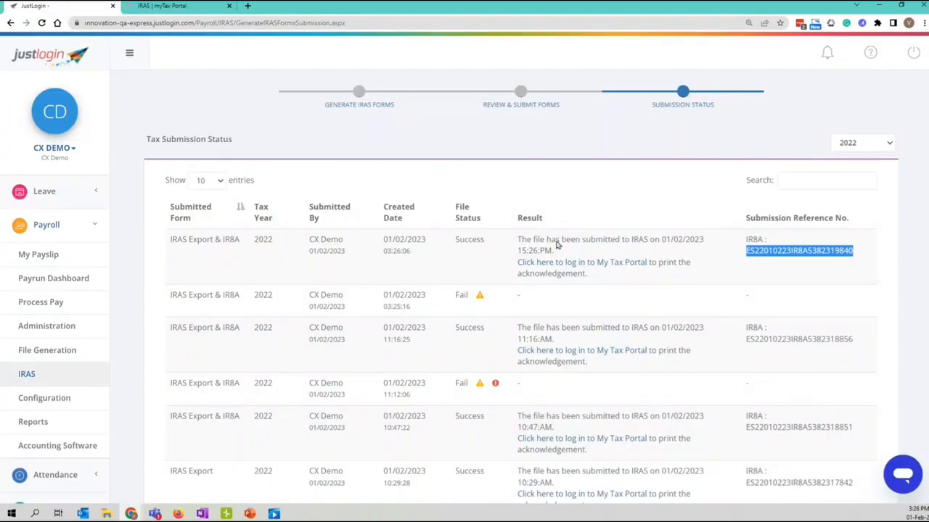
click(655, 303)
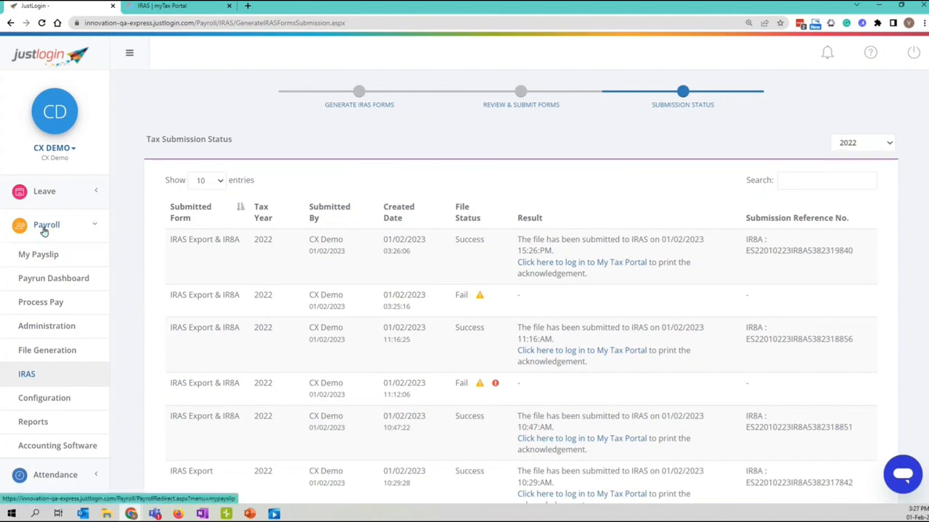
scroll(56, 254, down, 3)
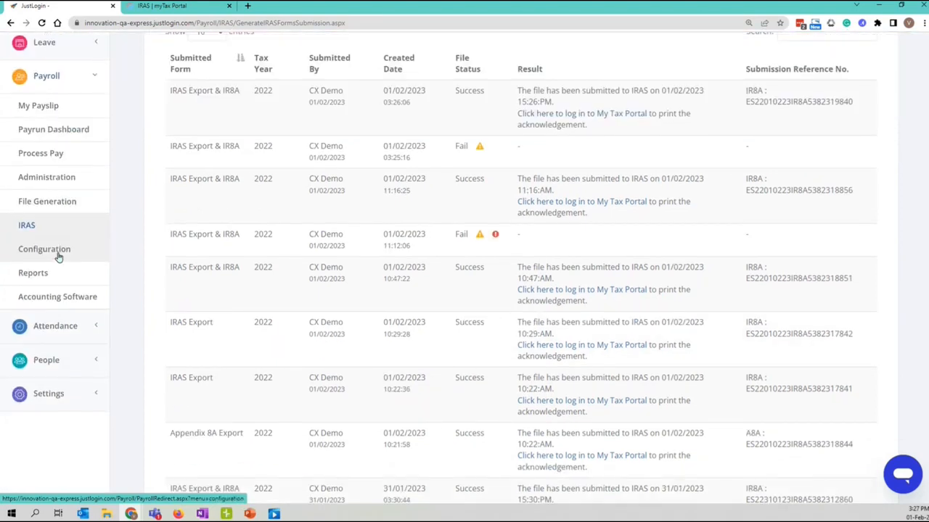
Open the Payroll Reports list and scroll through the available reports.
click(37, 230)
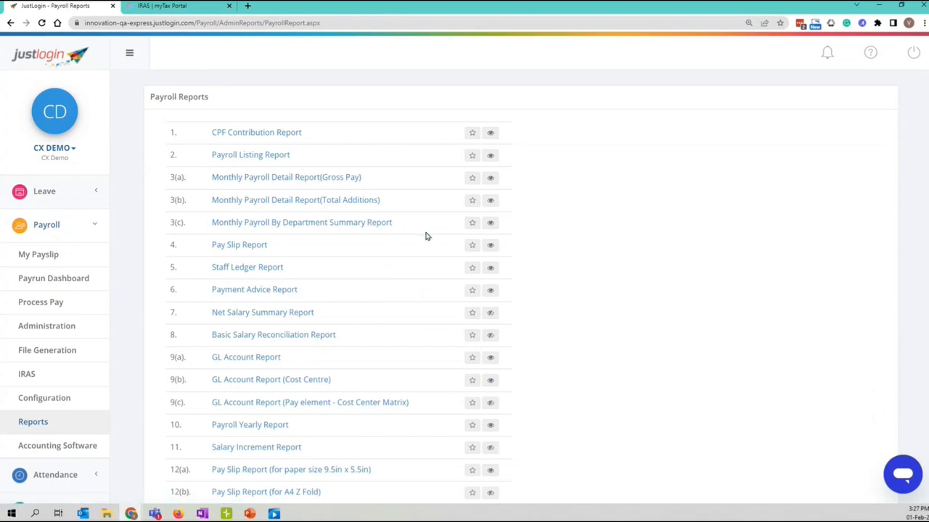
scroll(292, 195, down, 1)
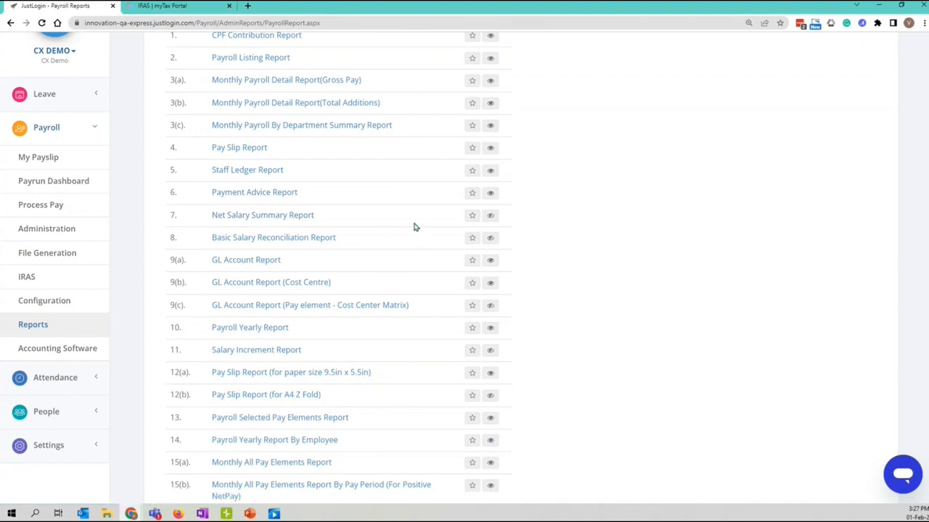
scroll(399, 219, down, 1)
scroll(289, 268, up, 1)
scroll(289, 280, up, 1)
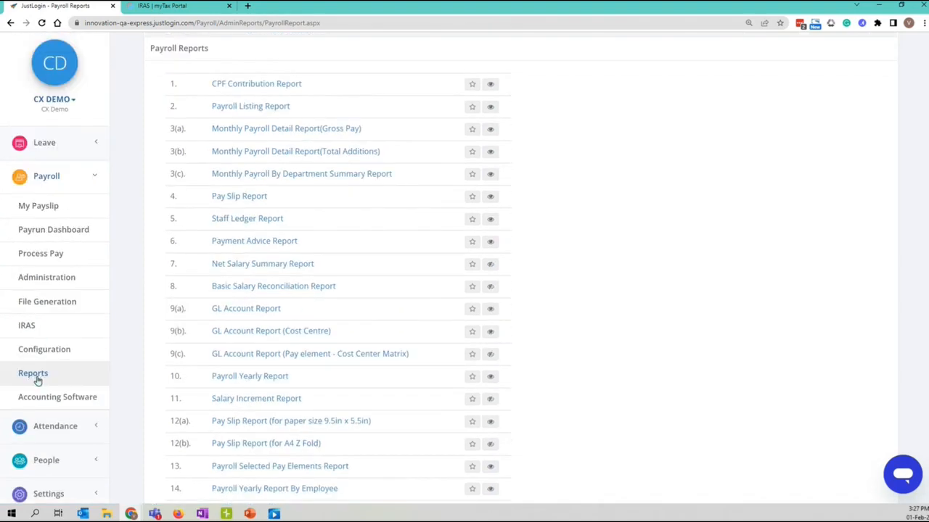
scroll(155, 311, up, 1)
scroll(206, 145, down, 5)
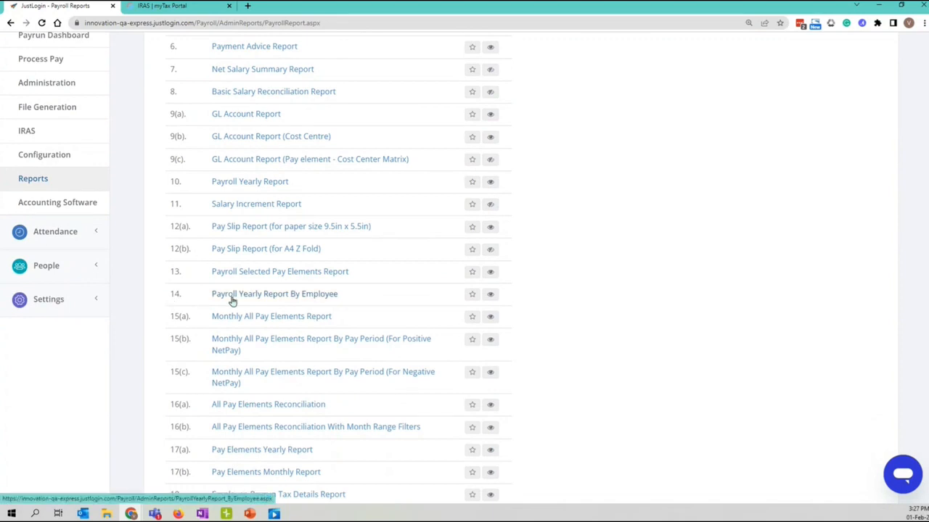
Check Payroll Yearly Report By Employee, which shows No Data Found for 2023, and return to the list.
click(312, 297)
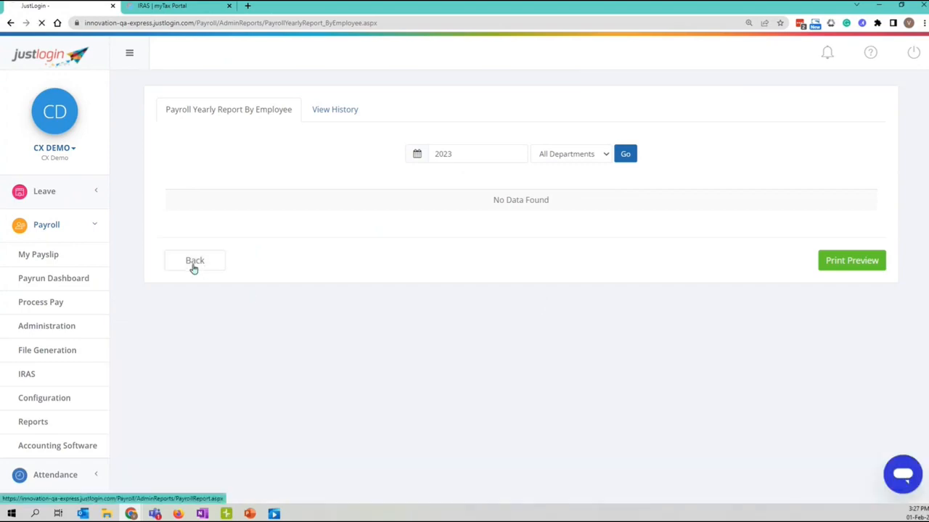
click(203, 268)
scroll(205, 270, down, 4)
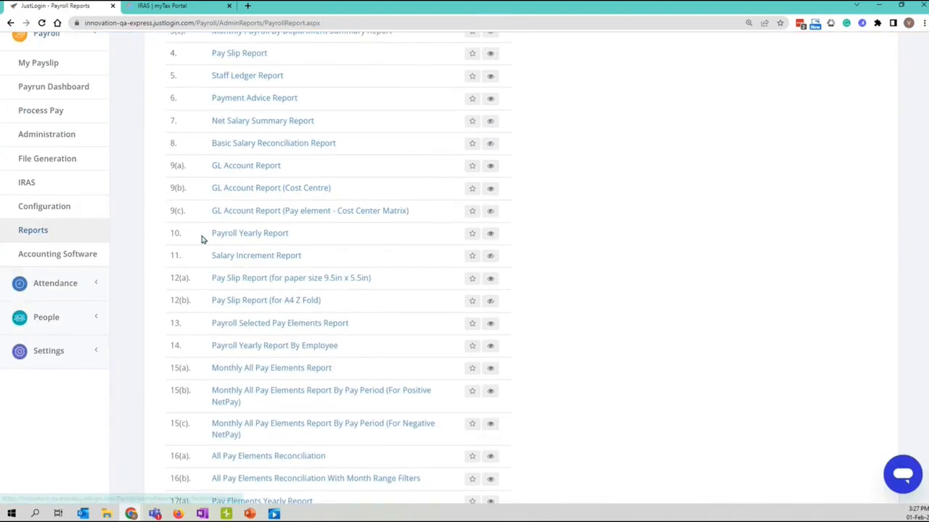
scroll(203, 274, down, 3)
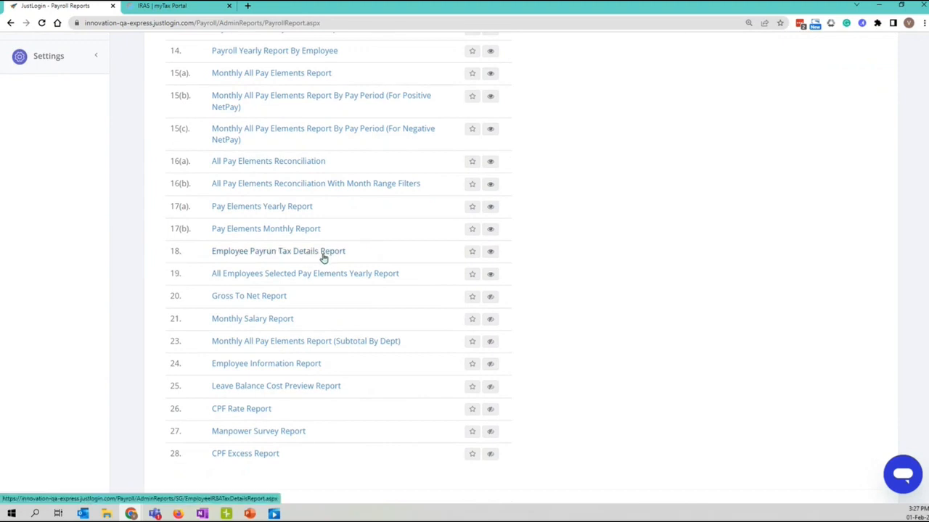
scroll(285, 338, up, 8)
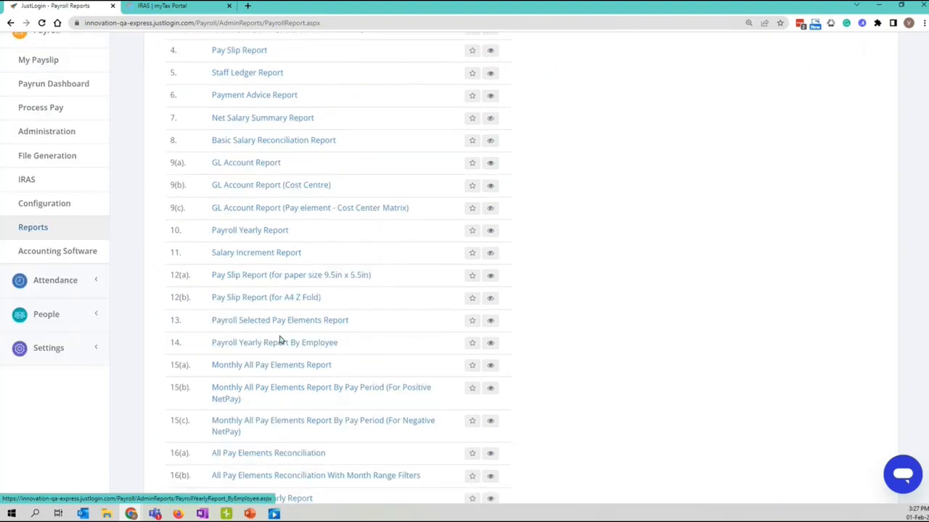